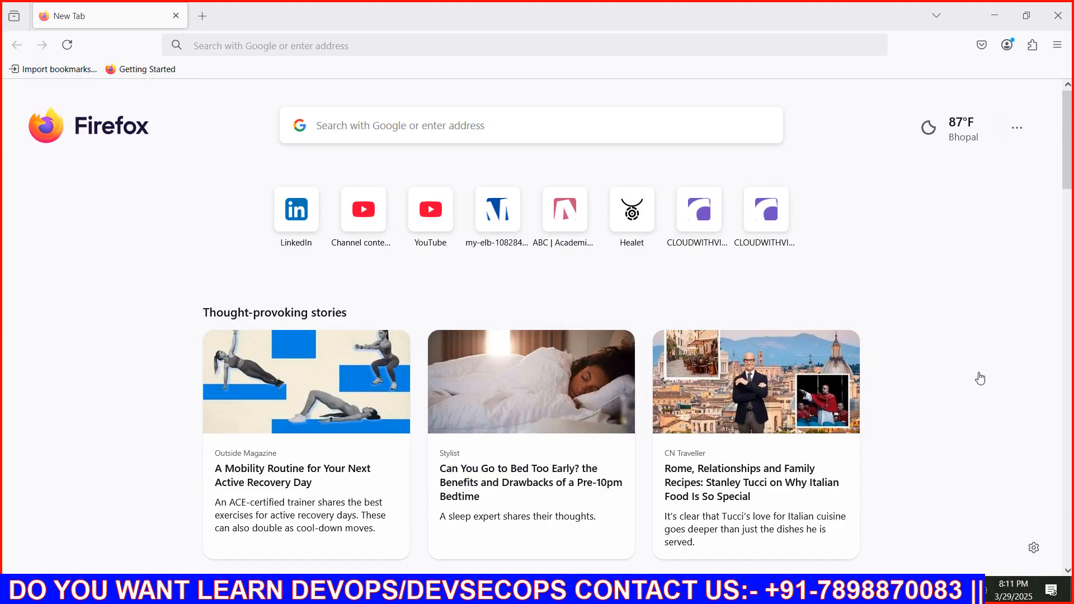
# Open a new private browsing window and search the web for "aws console"
pyautogui.click(1057, 44)
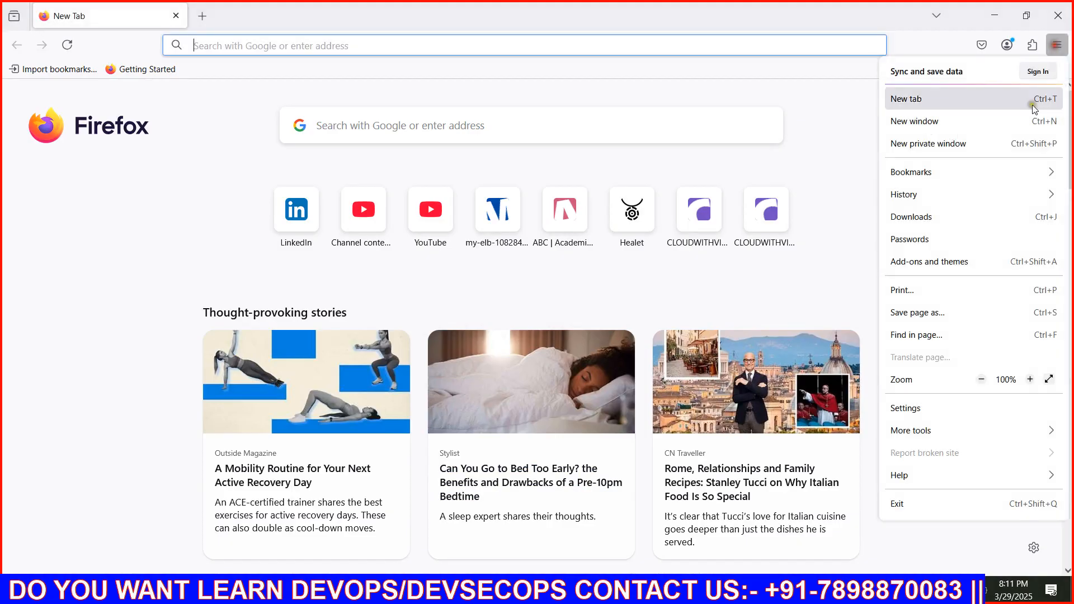
pyautogui.click(985, 145)
pyautogui.write('a')
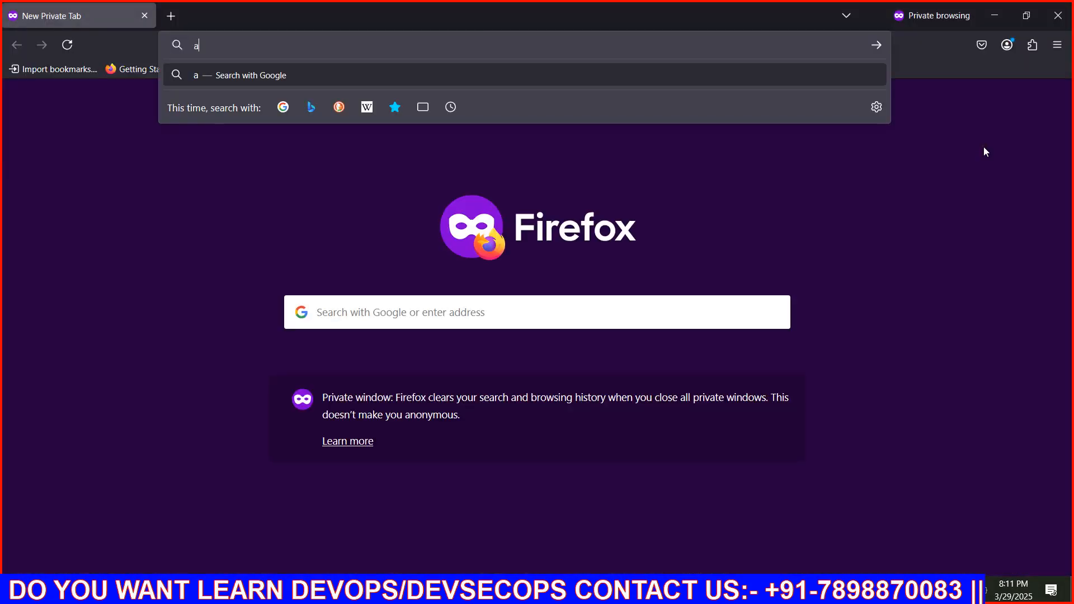
pyautogui.write('ws console')
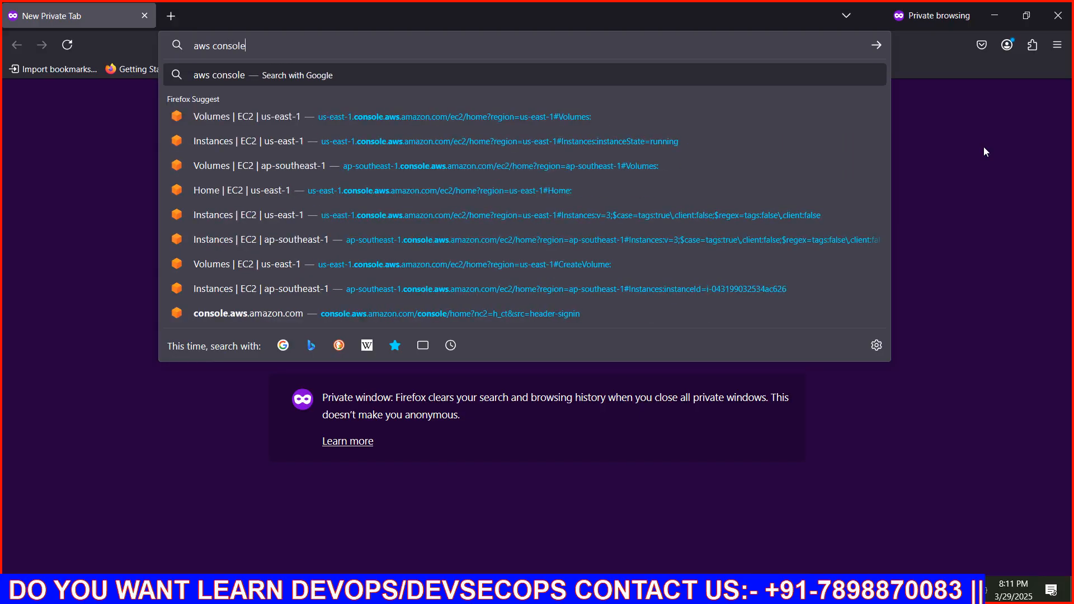
pyautogui.press('Return')
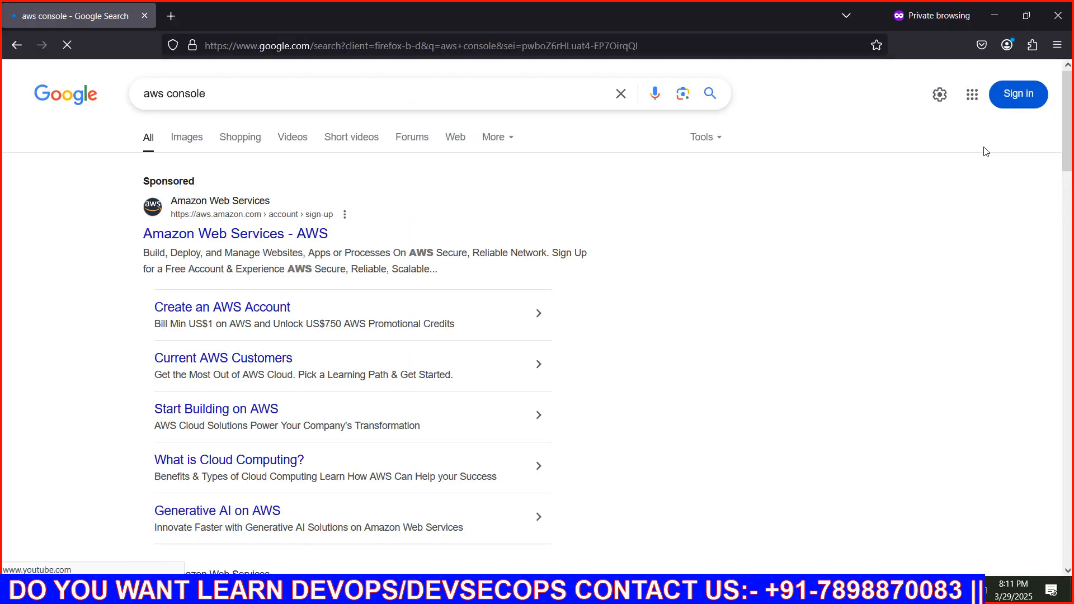
# Open the AWS Management Console result and go to its sign-in page
pyautogui.scroll(-3, 345, 314)
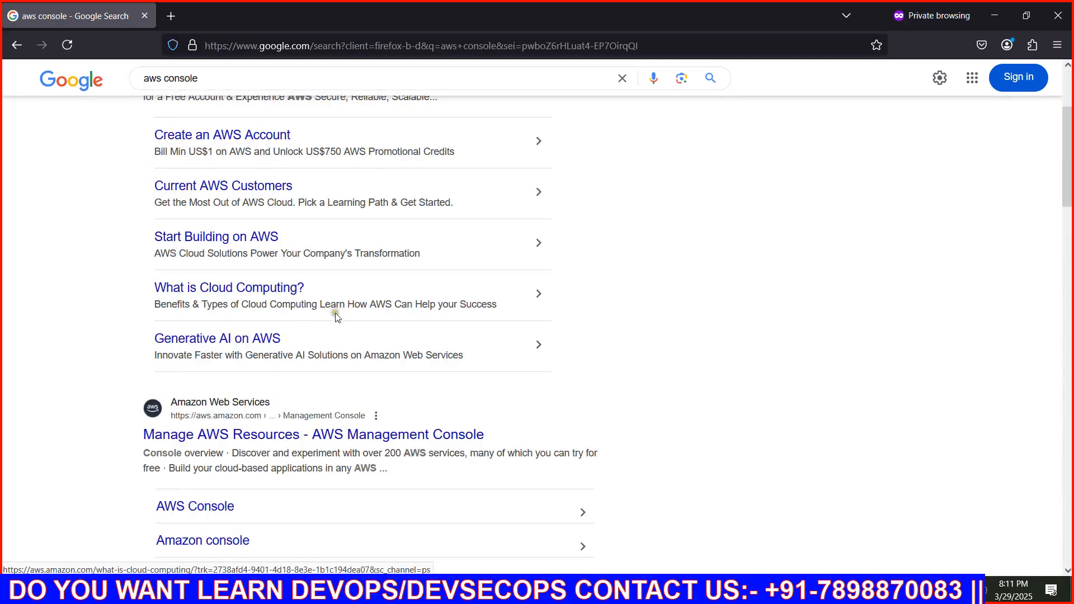
pyautogui.click(305, 437)
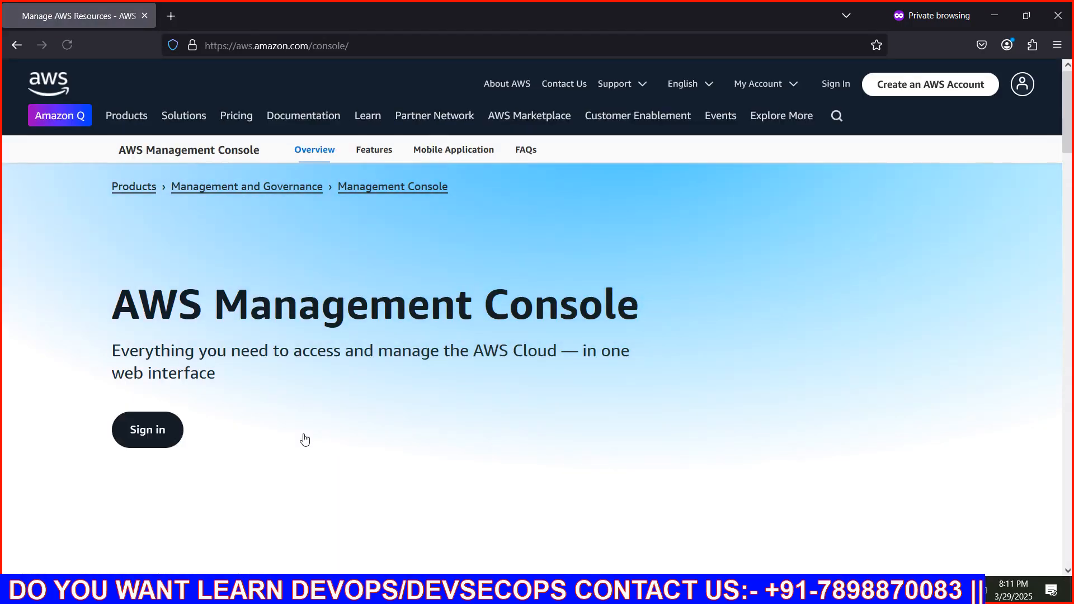
pyautogui.click(831, 85)
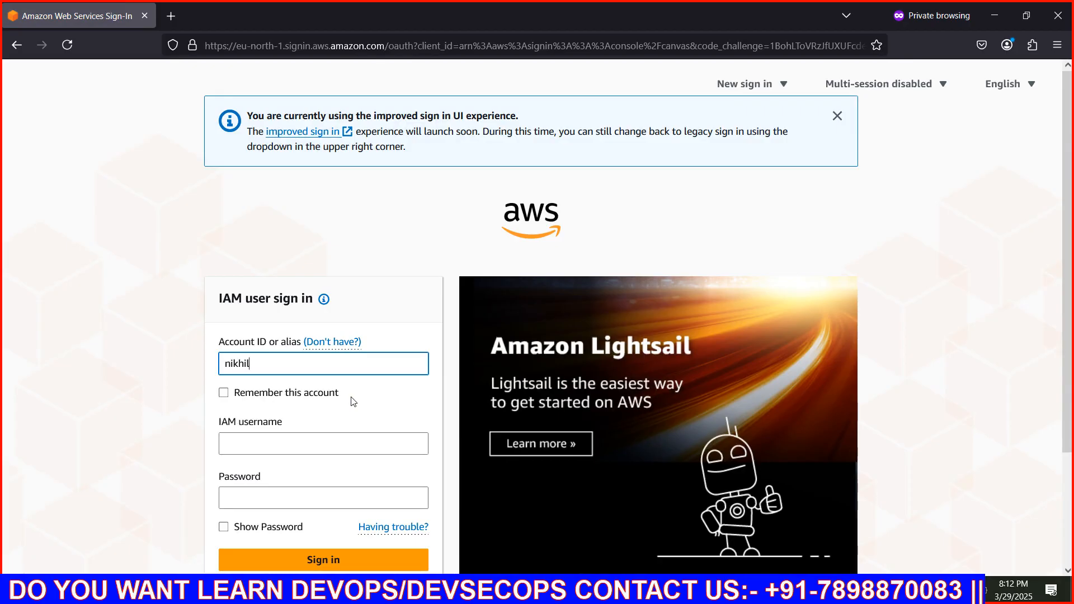
# Sign in as an IAM user with the account alias, the IAM username and the account password
pyautogui.write('l')
pyautogui.press('Tab')
pyautogui.press('Tab')
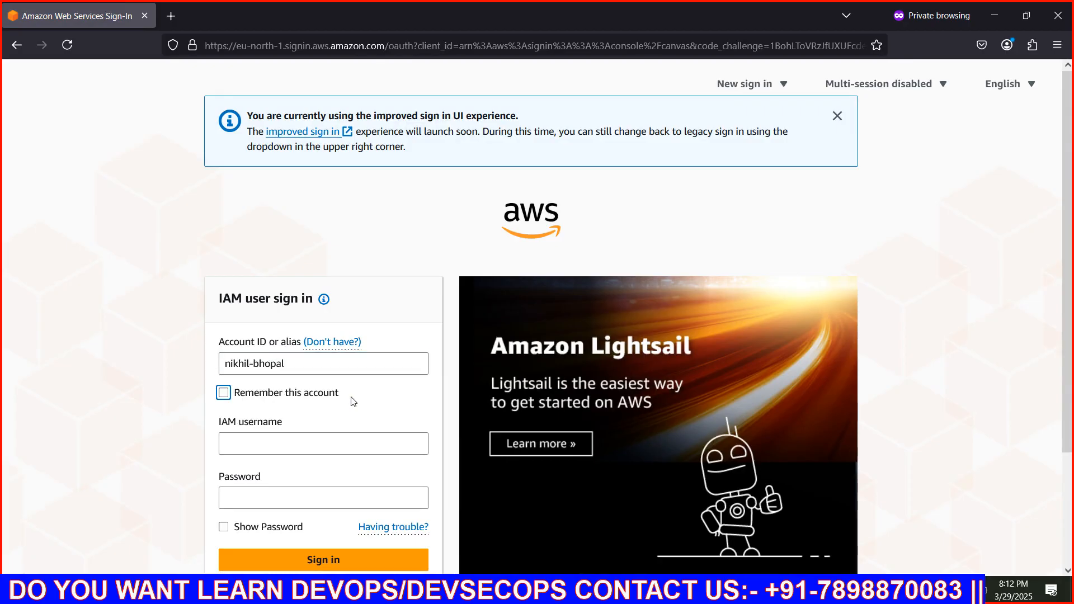
pyautogui.write('vivek')
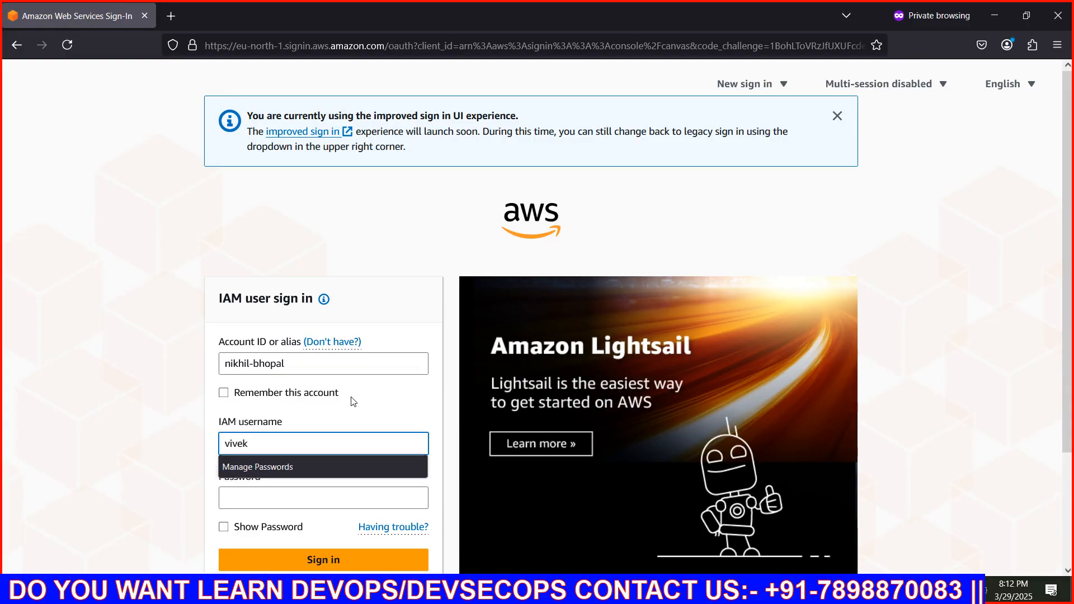
pyautogui.press('Tab')
pyautogui.write('a')
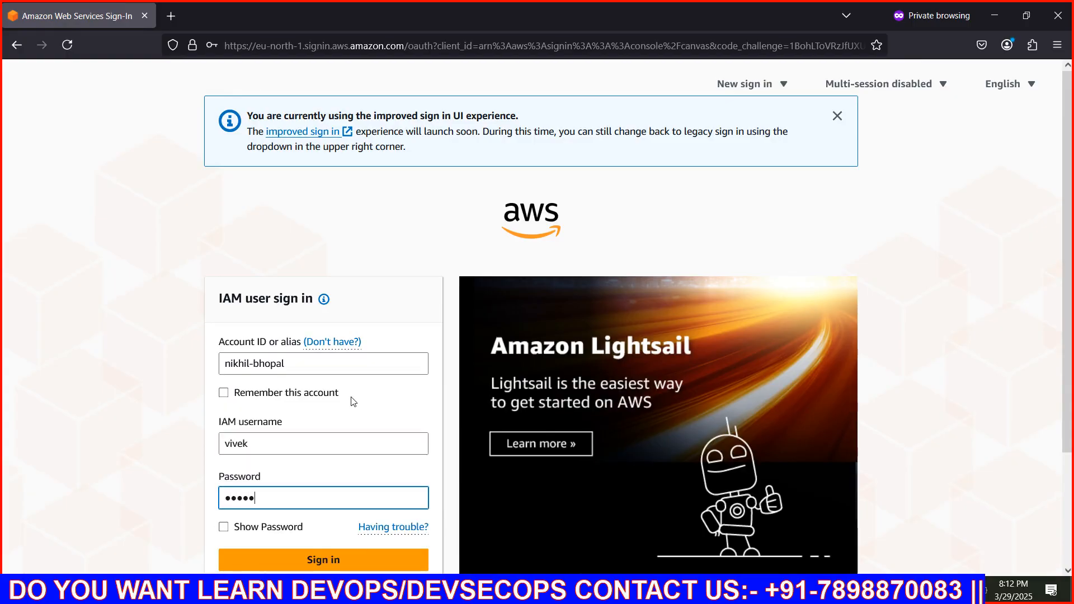
pyautogui.write('********')
pyautogui.press('Return')
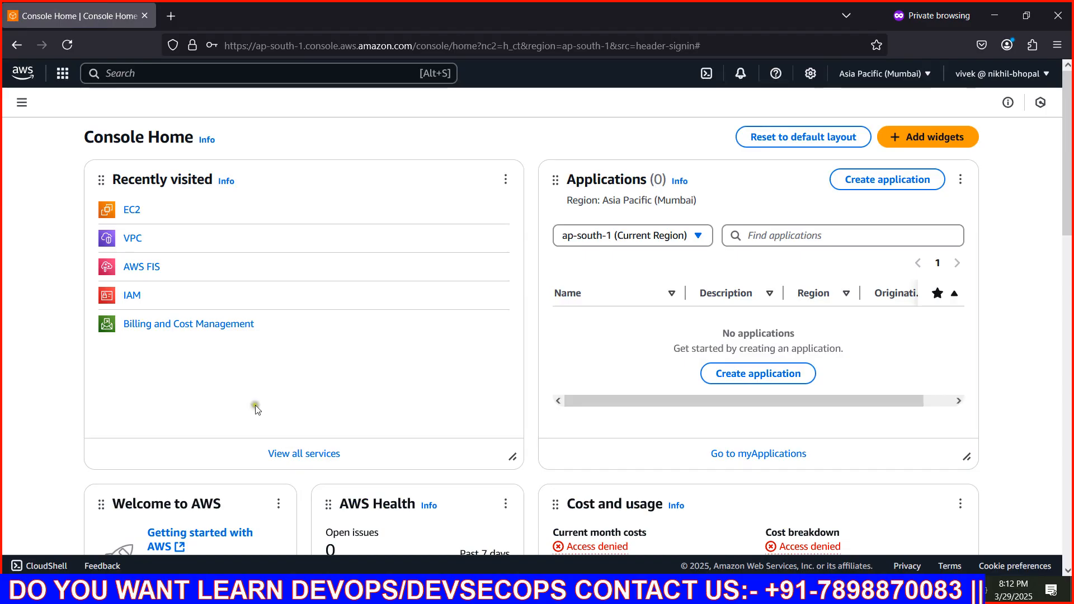
# Open the EC2 service and start launching a new virtual server instance
pyautogui.click(133, 212)
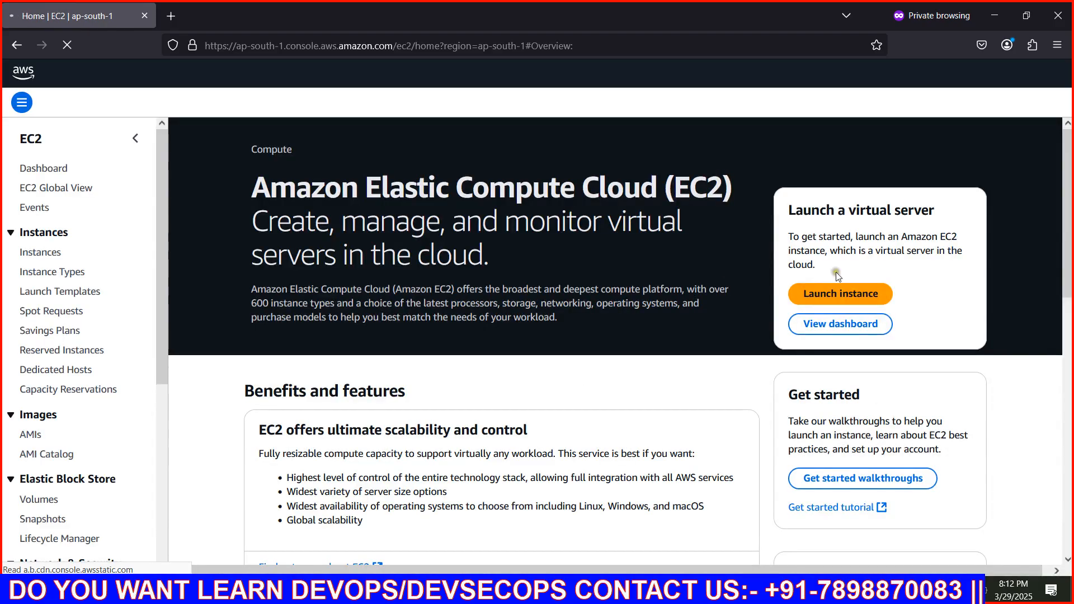
pyautogui.click(849, 292)
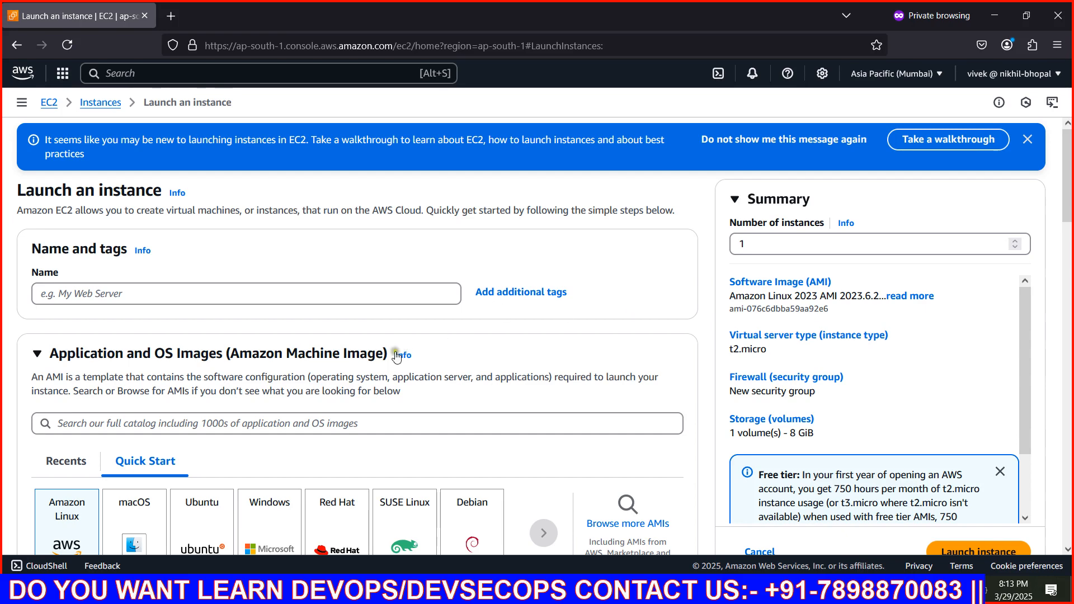
# Choose the Ubuntu image with the name "server" and set the number of instances to 2
pyautogui.scroll(-3, 291, 392)
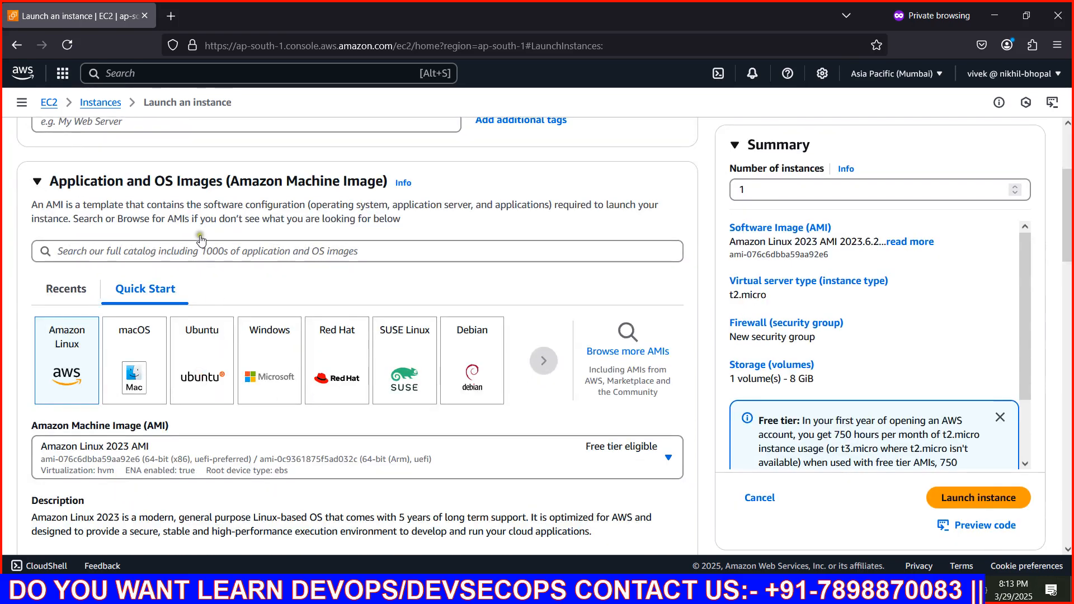
pyautogui.scroll(3, 190, 255)
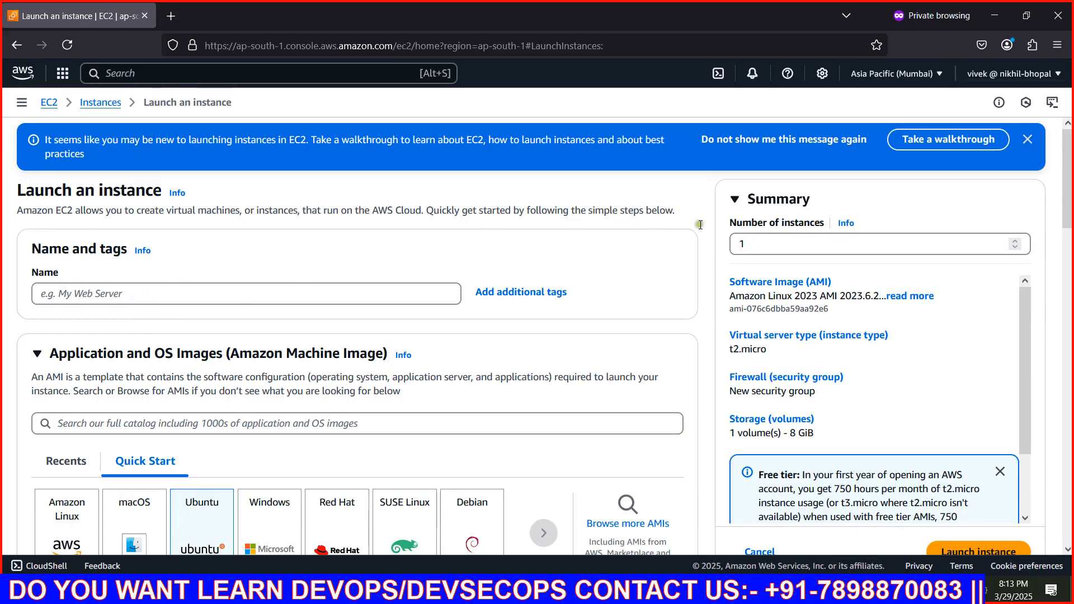
pyautogui.write('server')
pyautogui.click(759, 243)
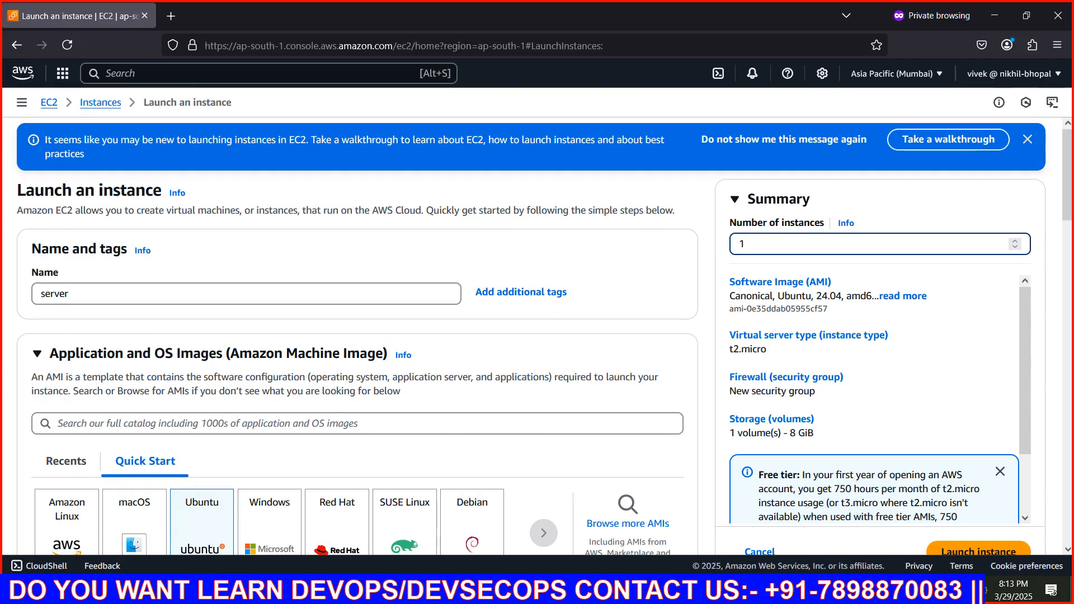
pyautogui.press('BackSpace')
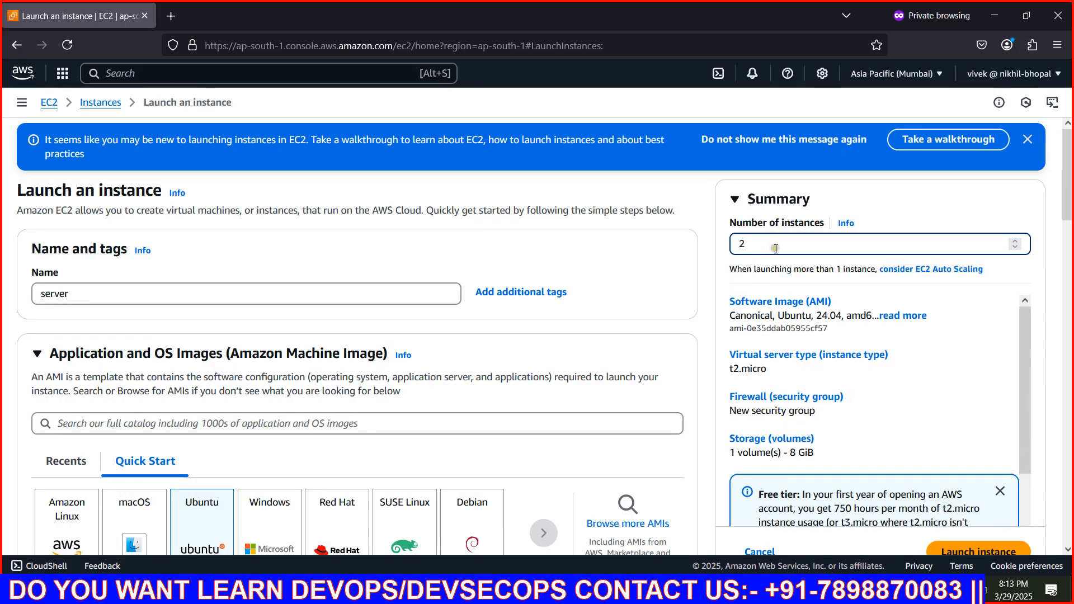
# Select the existing key pair myvpc for logging in to the instances
pyautogui.scroll(-3, 244, 323)
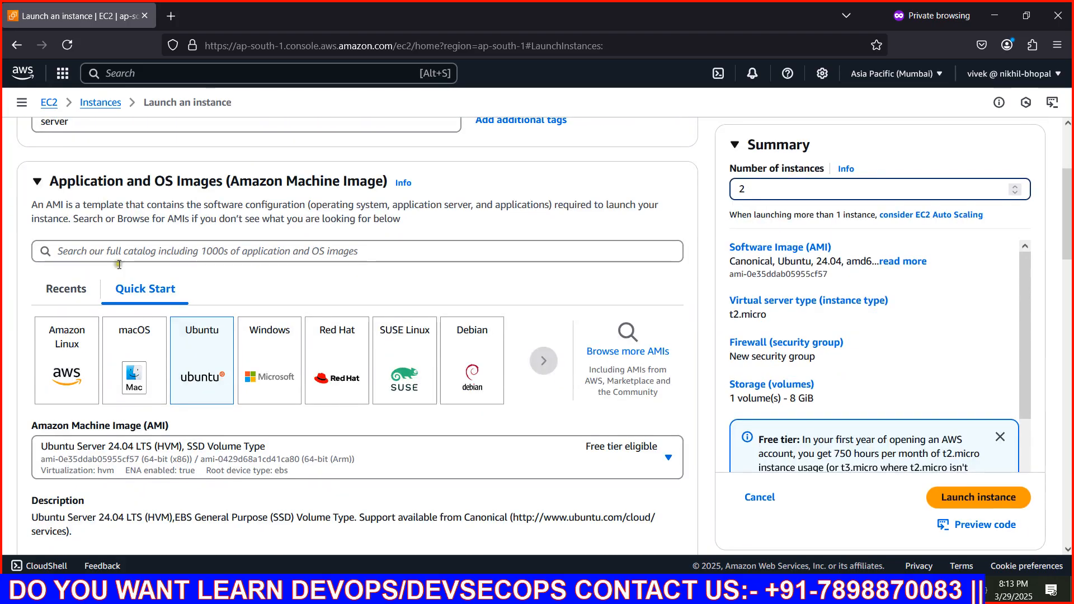
pyautogui.scroll(-3, 160, 358)
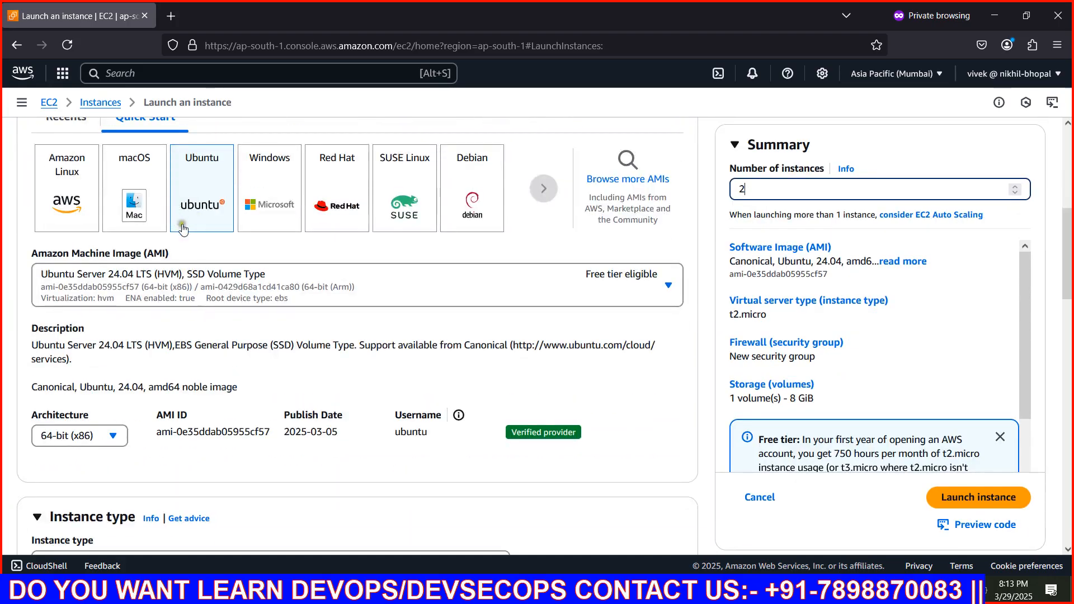
pyautogui.scroll(-6, 212, 296)
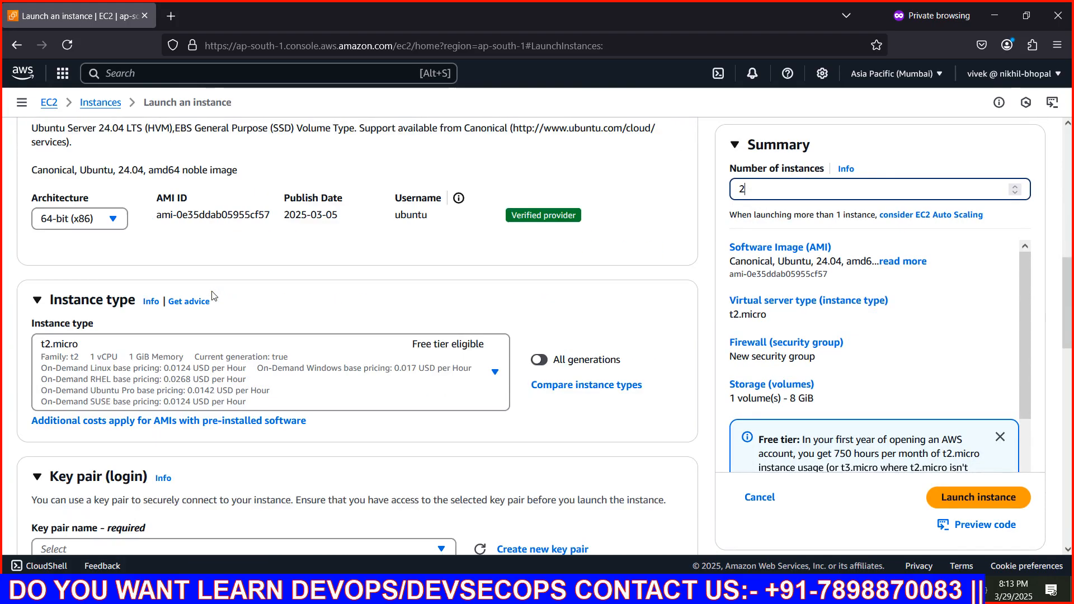
pyautogui.click(220, 426)
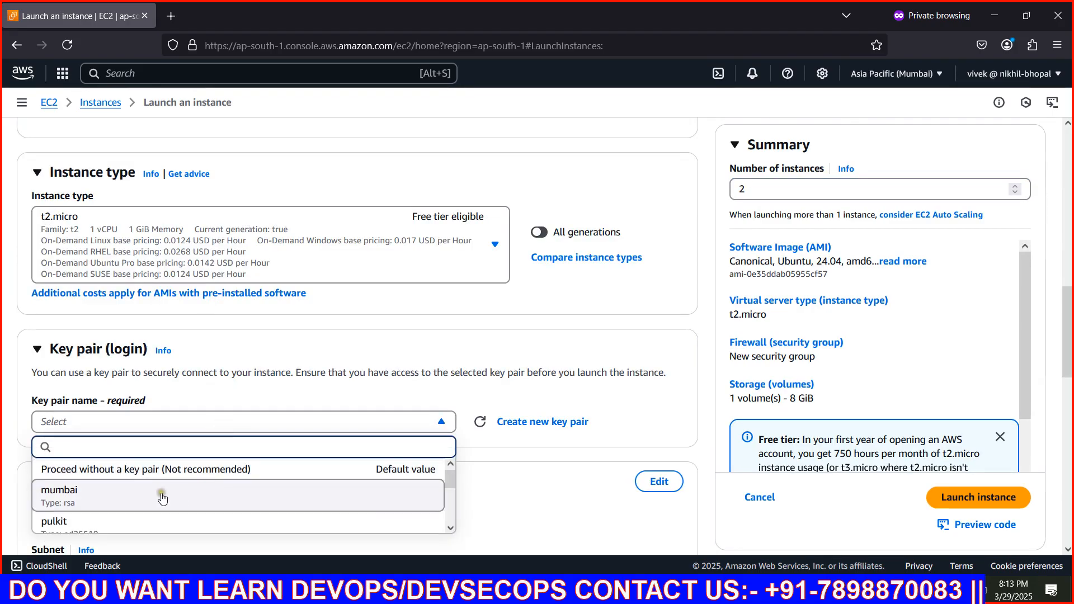
pyautogui.scroll(-3, 144, 507)
pyautogui.click(111, 517)
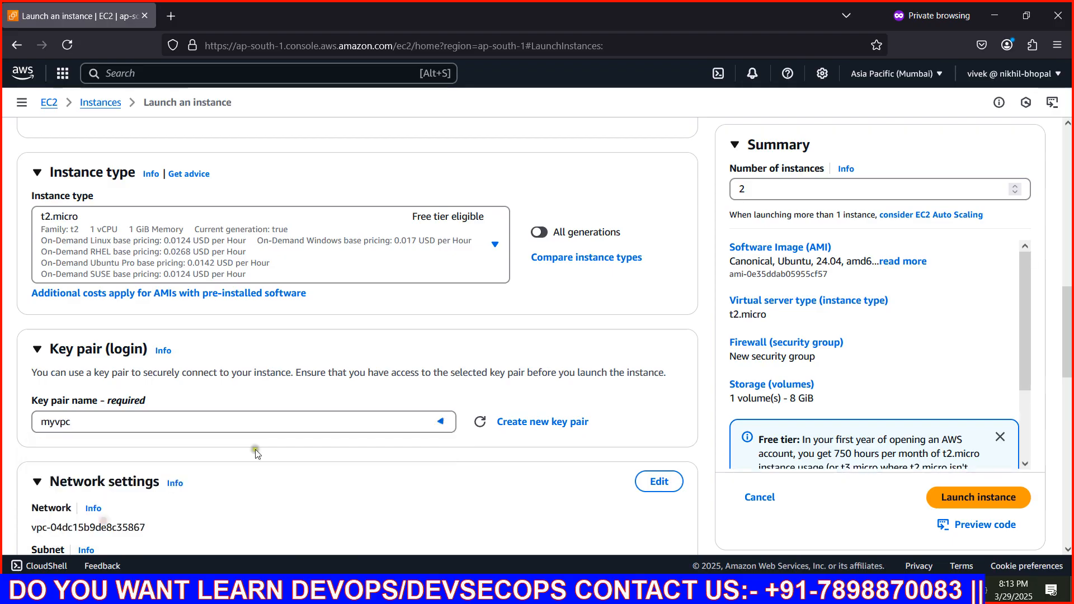
# Use an existing security group in the network settings and select docker-sg
pyautogui.scroll(-3, 300, 425)
pyautogui.scroll(-3, 304, 416)
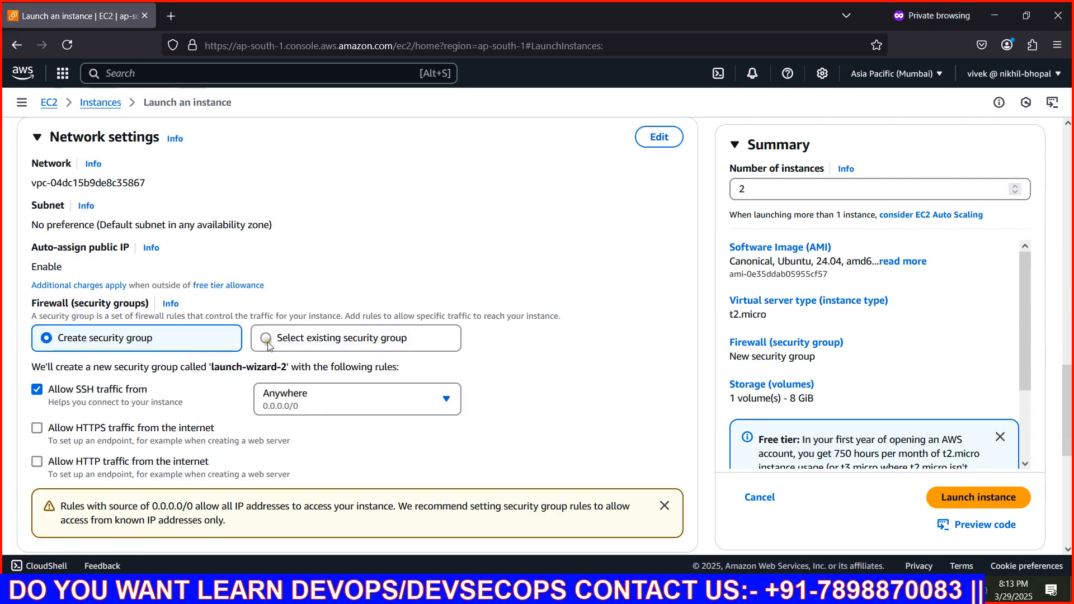
pyautogui.click(264, 339)
pyautogui.click(261, 389)
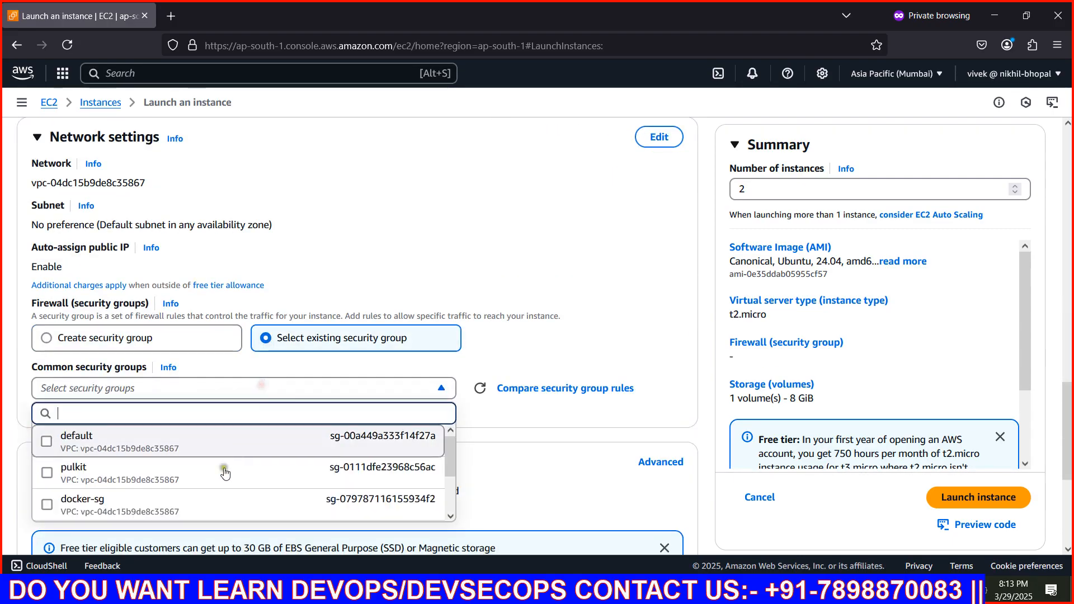
pyautogui.click(158, 506)
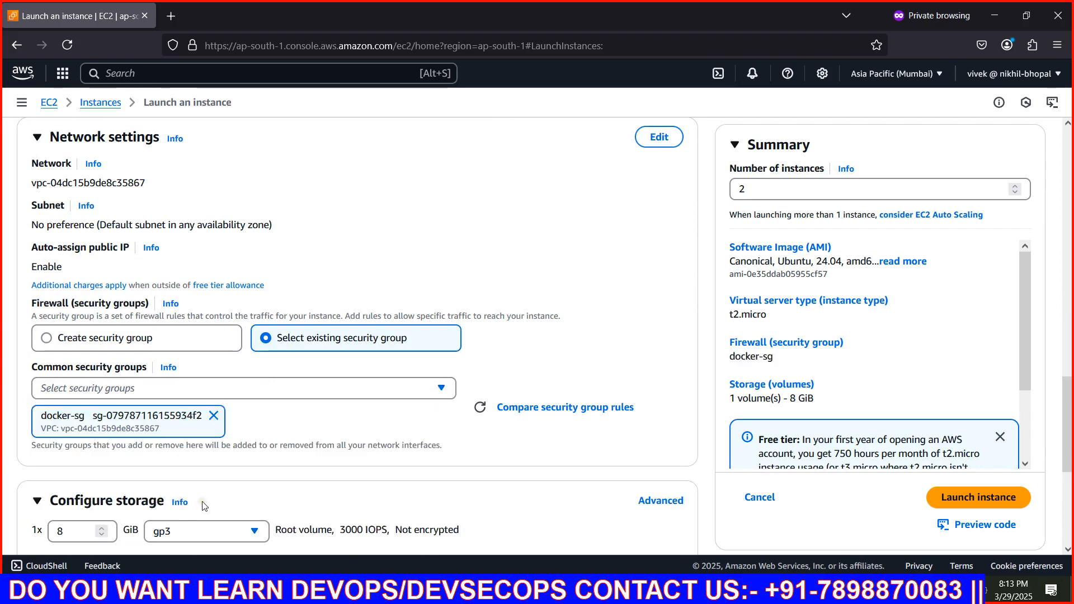
# Launch the two configured instances and open the EC2 instances list
pyautogui.scroll(-5, 223, 492)
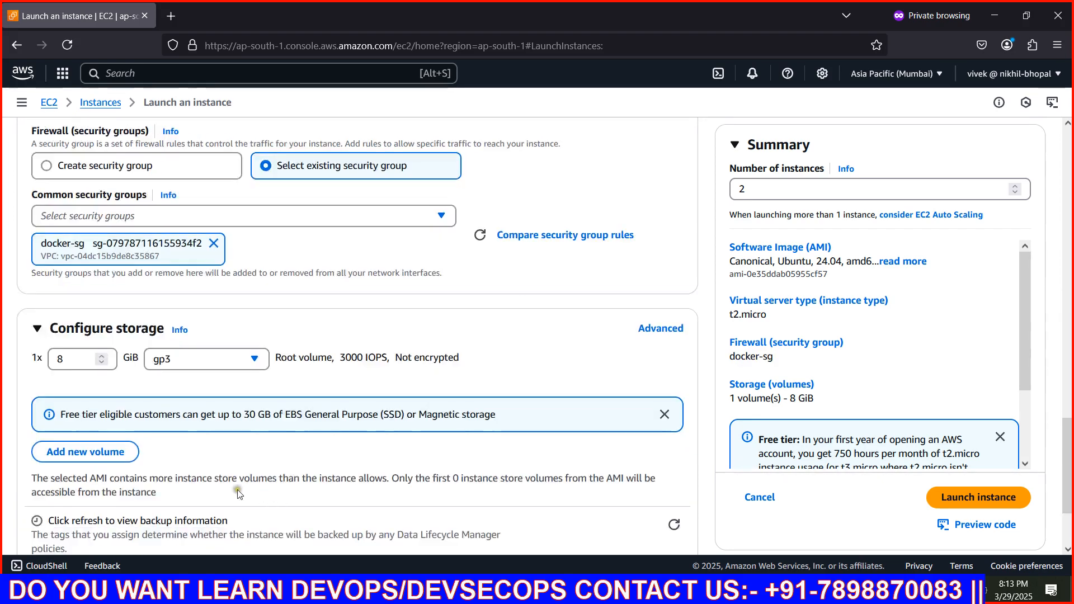
pyautogui.click(969, 480)
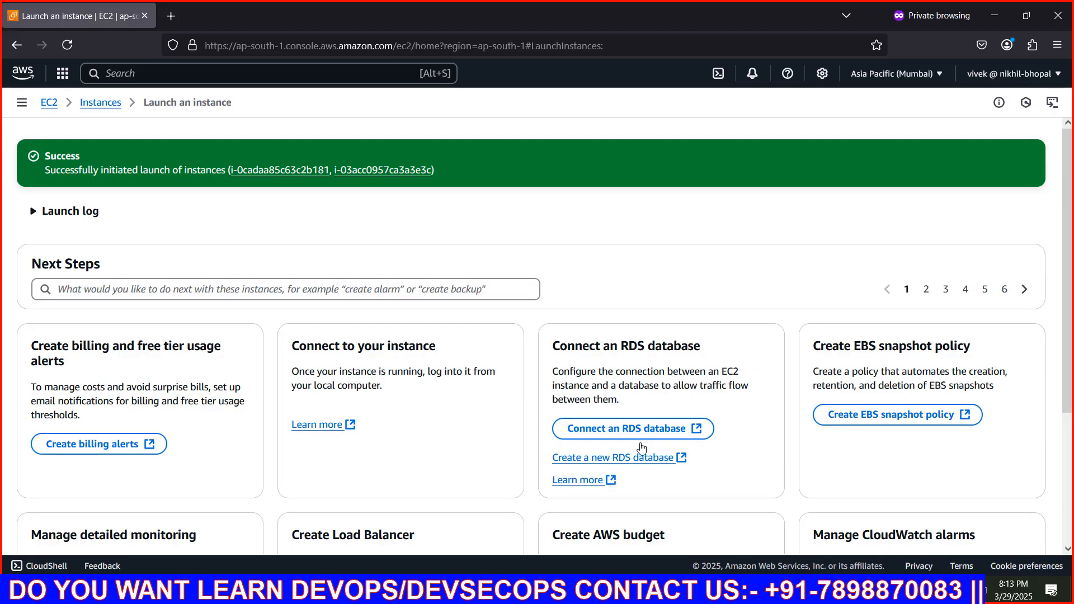
pyautogui.click(99, 106)
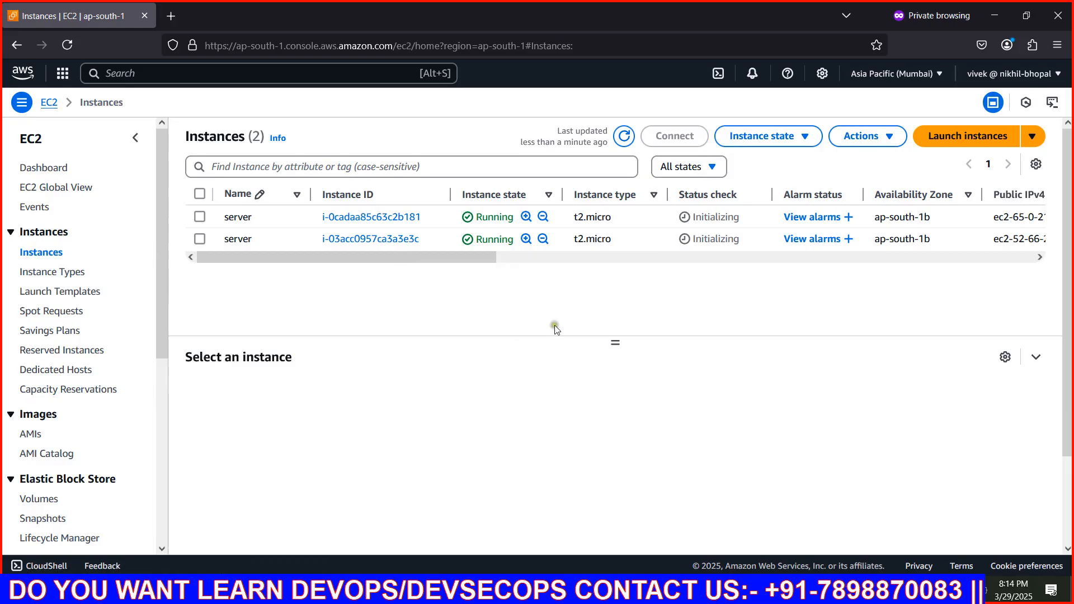
# Rename the first instance server-1 and the second instance server-2, and refresh the instances list
pyautogui.click(290, 224)
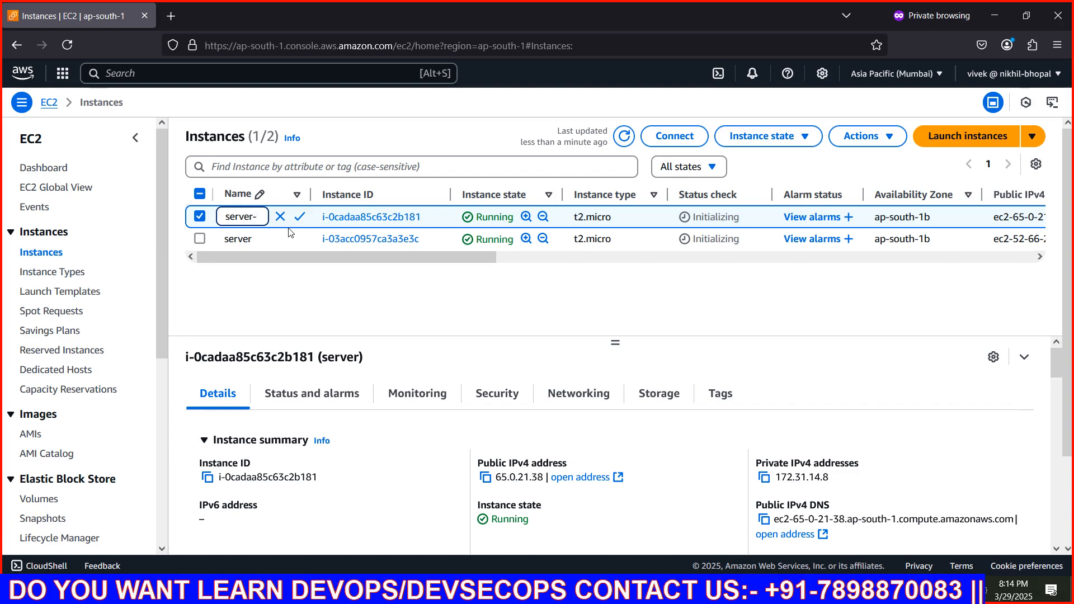
pyautogui.press('Return')
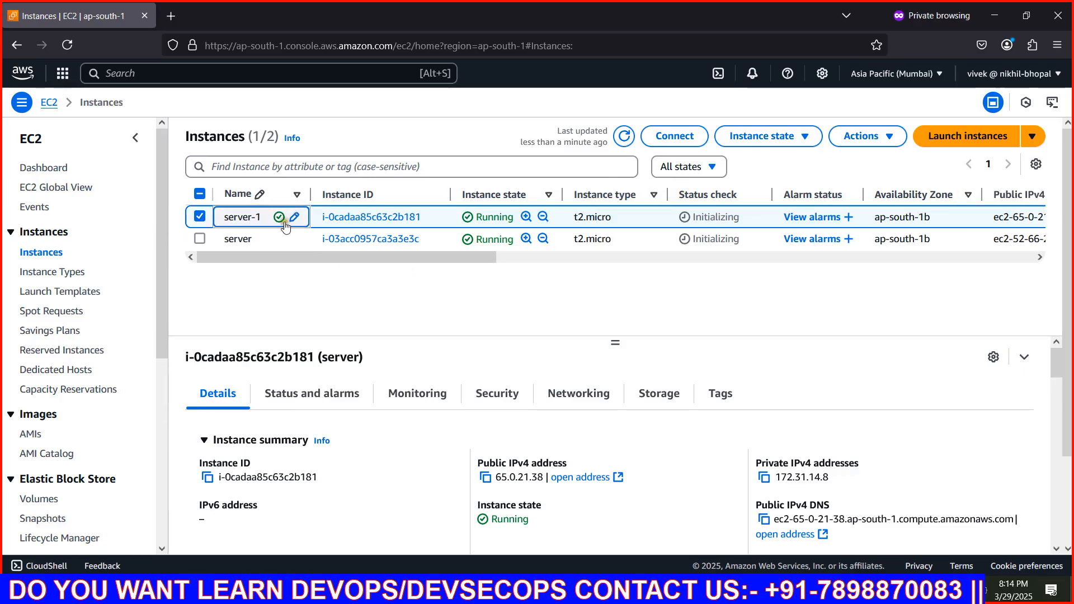
pyautogui.click(290, 240)
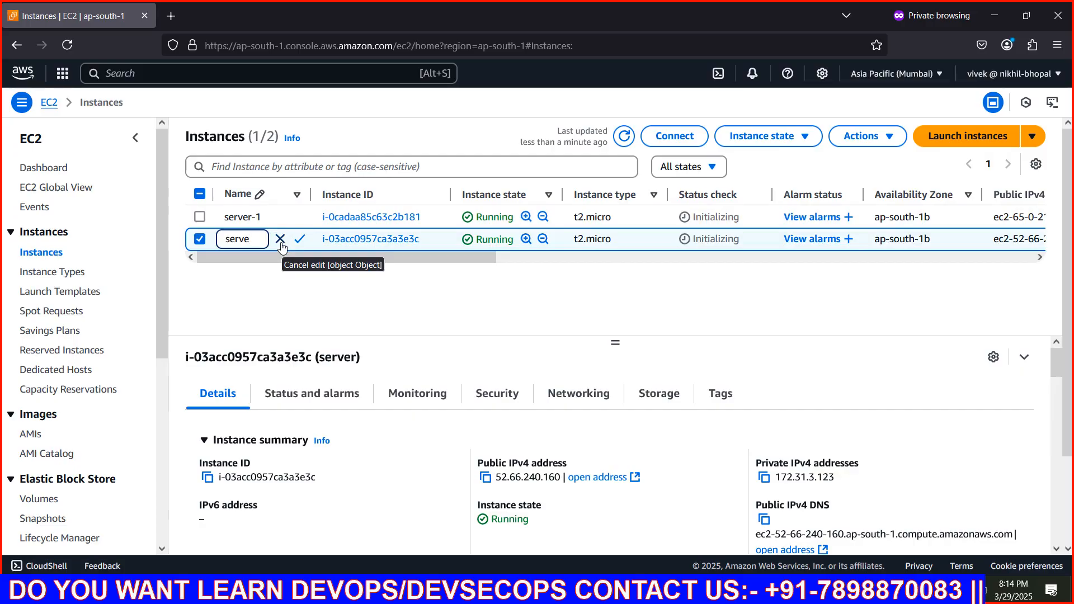
pyautogui.write('2')
pyautogui.press('Return')
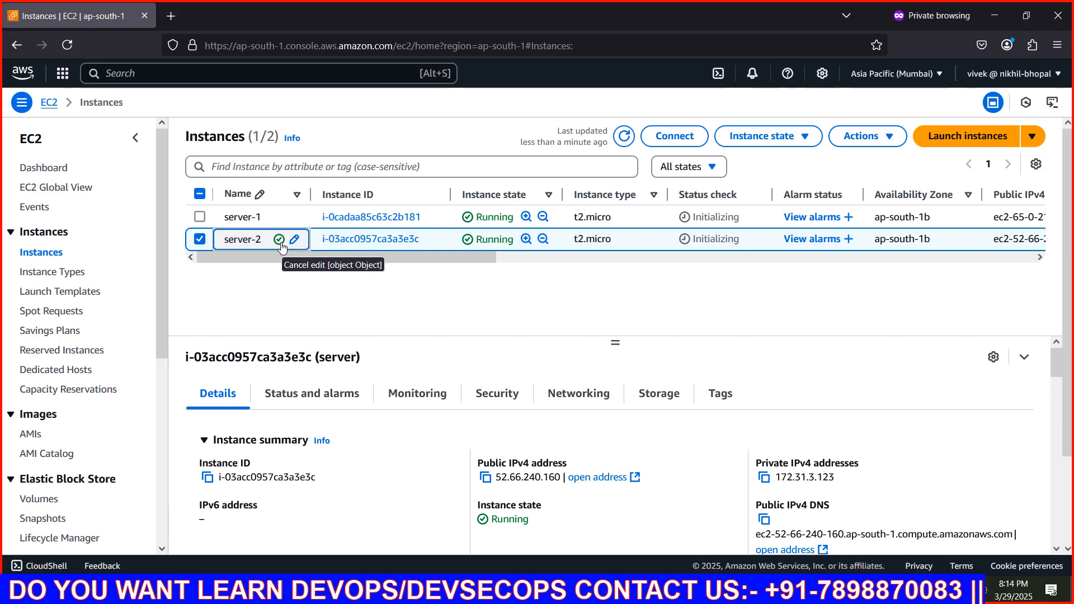
pyautogui.click(279, 240)
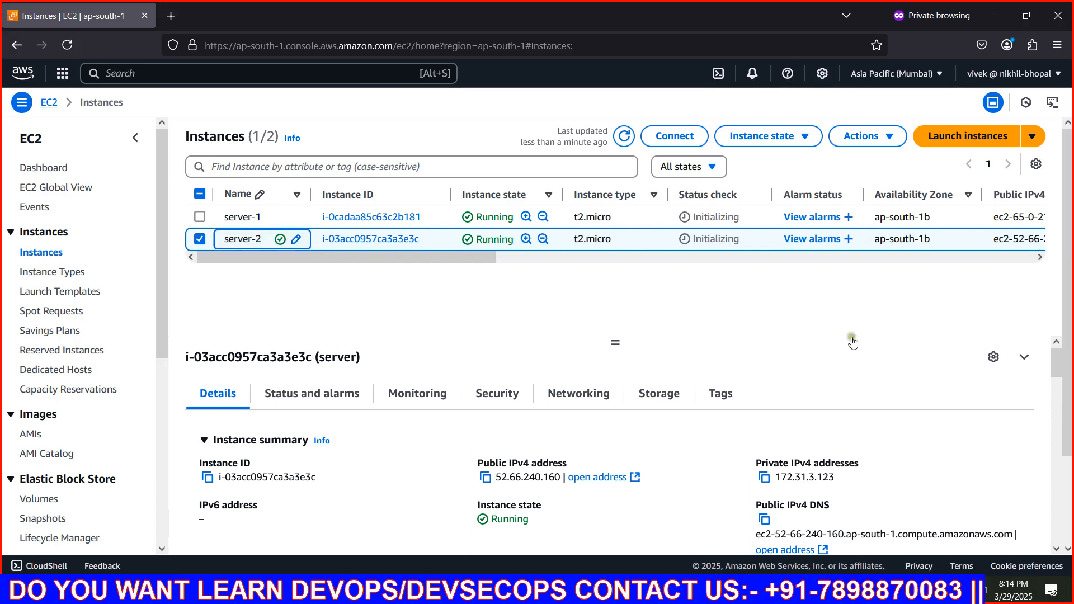
pyautogui.click(623, 141)
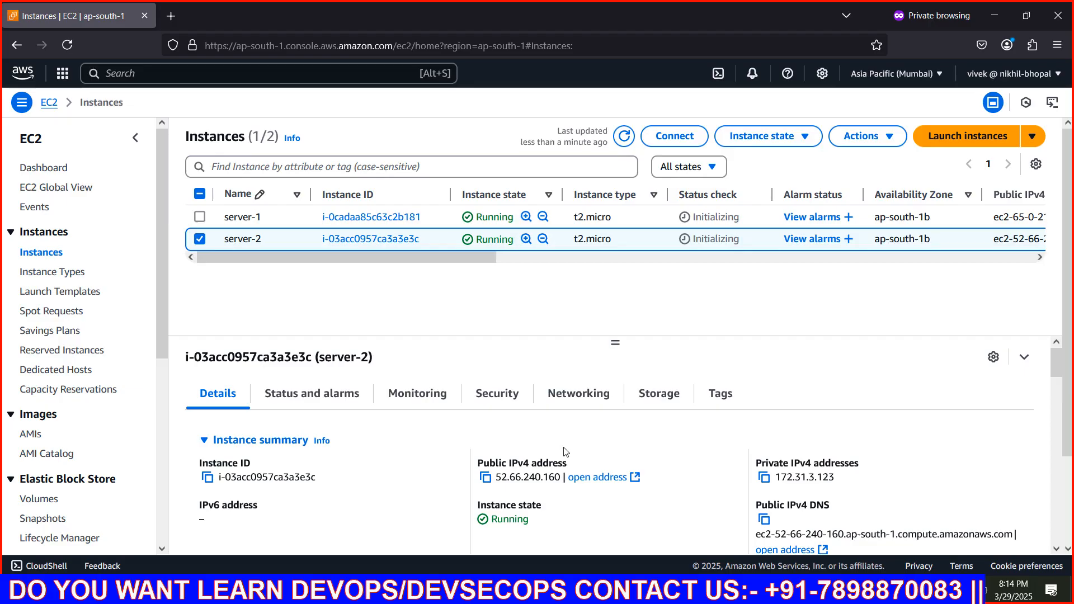
# Delete the existing load balancer My-elb from the EC2 load balancers list, entering confirm to agree to the deletion
pyautogui.scroll(-5, 40, 425)
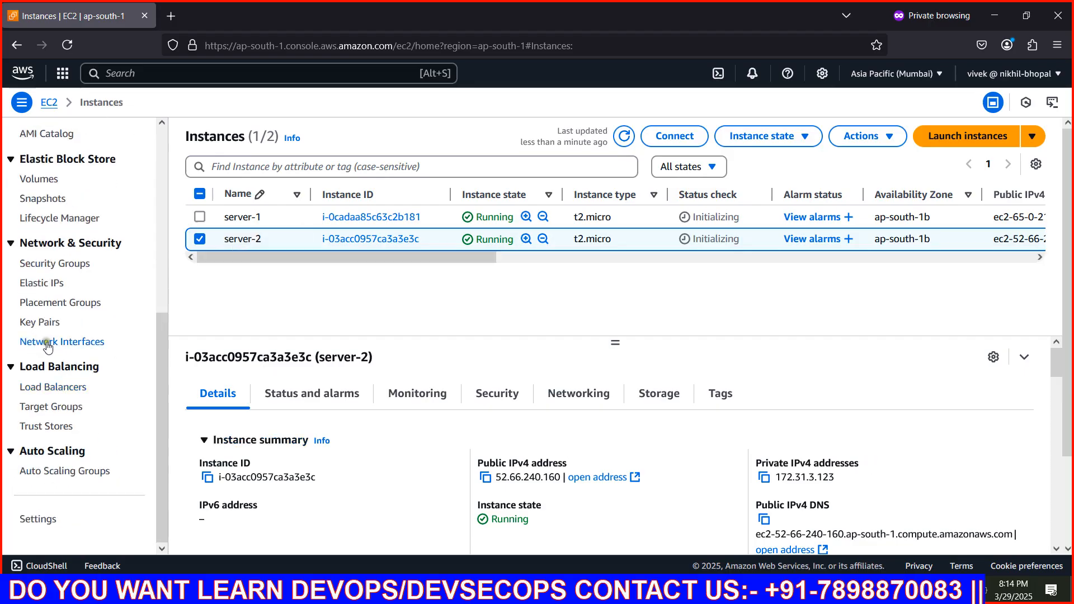
pyautogui.click(38, 388)
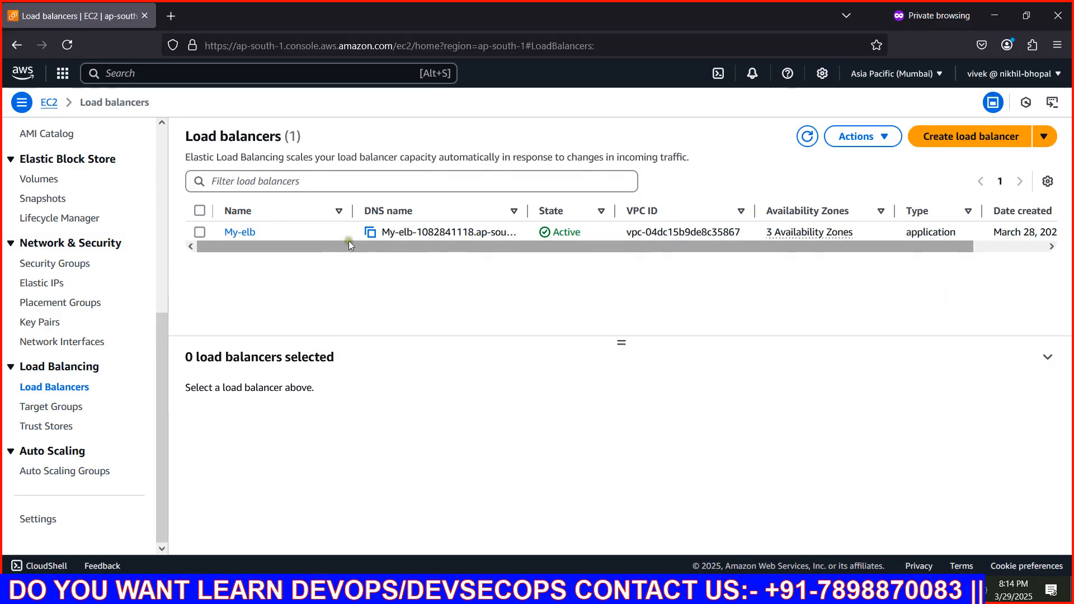
pyautogui.click(200, 211)
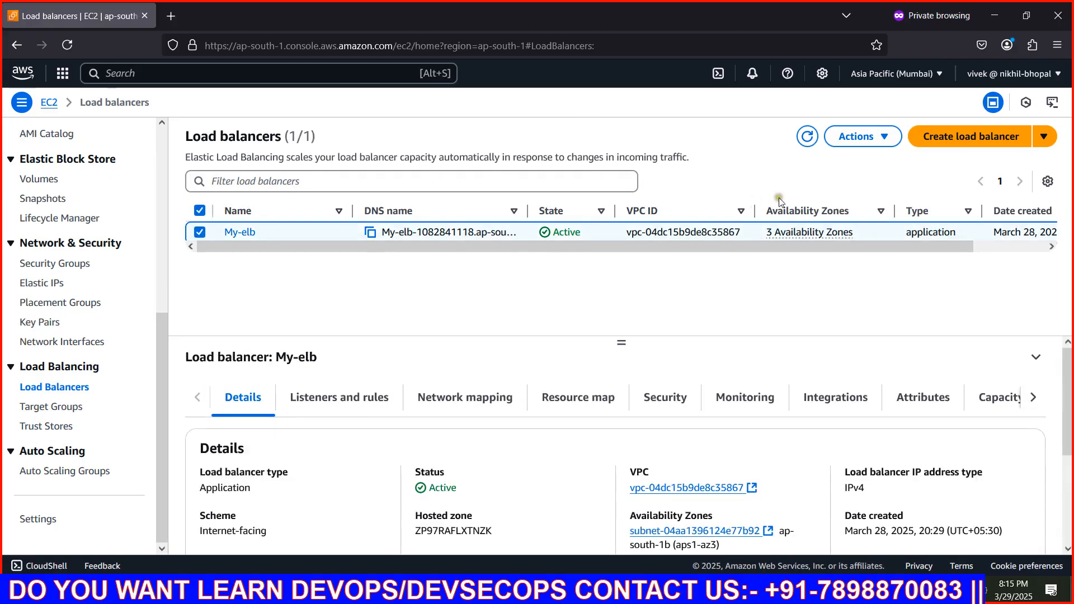
pyautogui.click(856, 137)
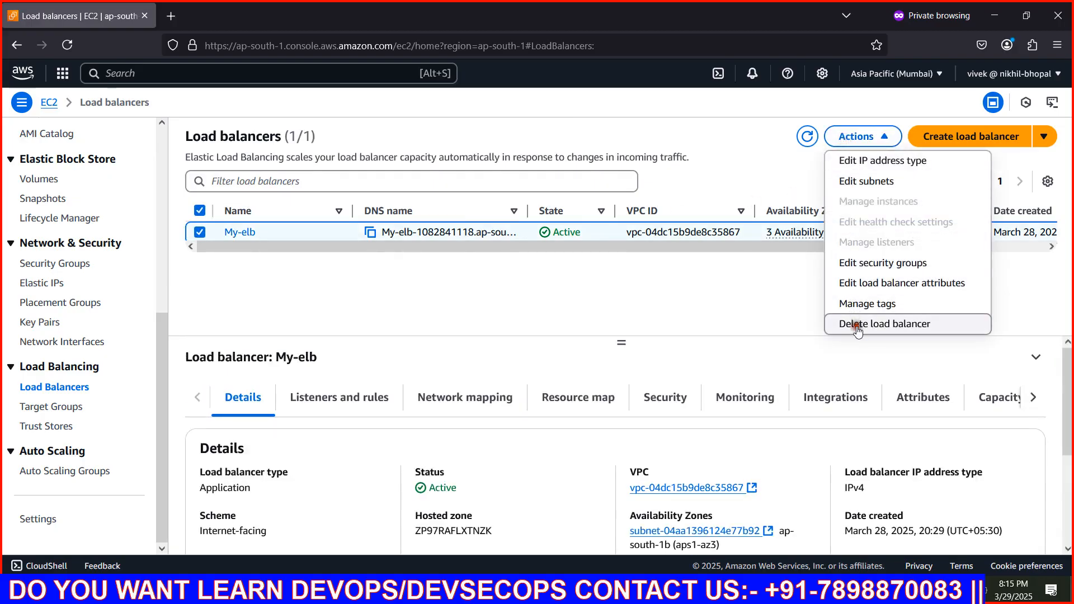
pyautogui.click(877, 323)
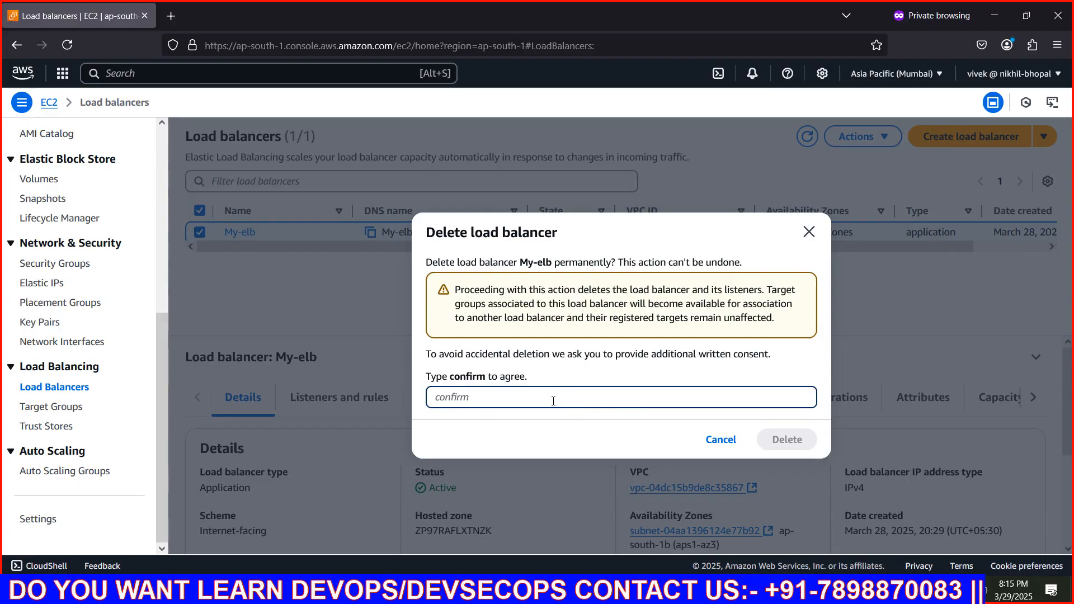
pyautogui.write('confirm')
pyautogui.press('Return')
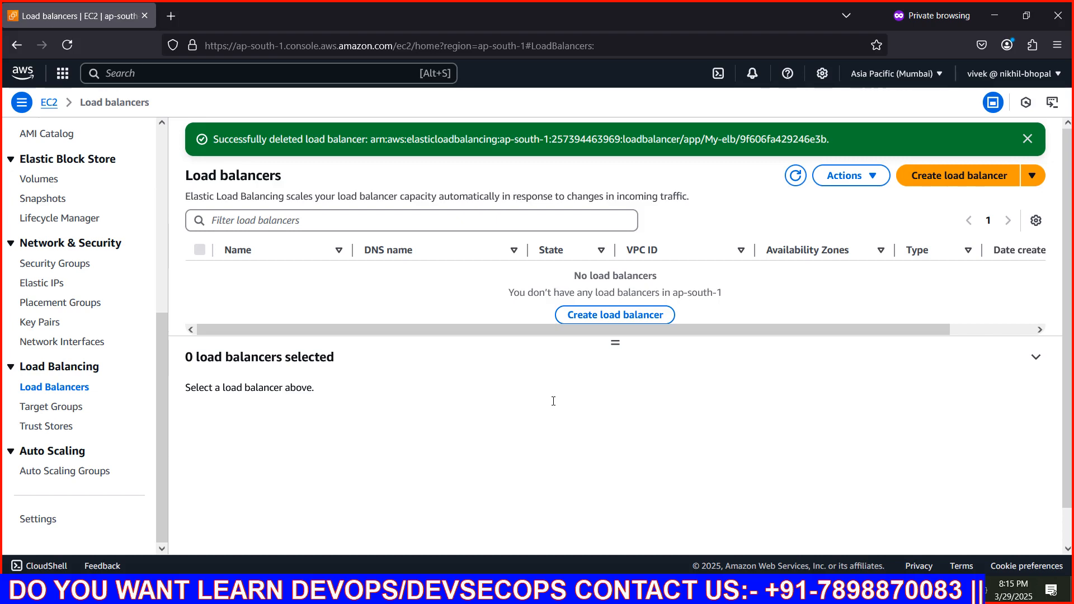
# Start creating a Network Load Balancer and name it network-lb
pyautogui.click(588, 314)
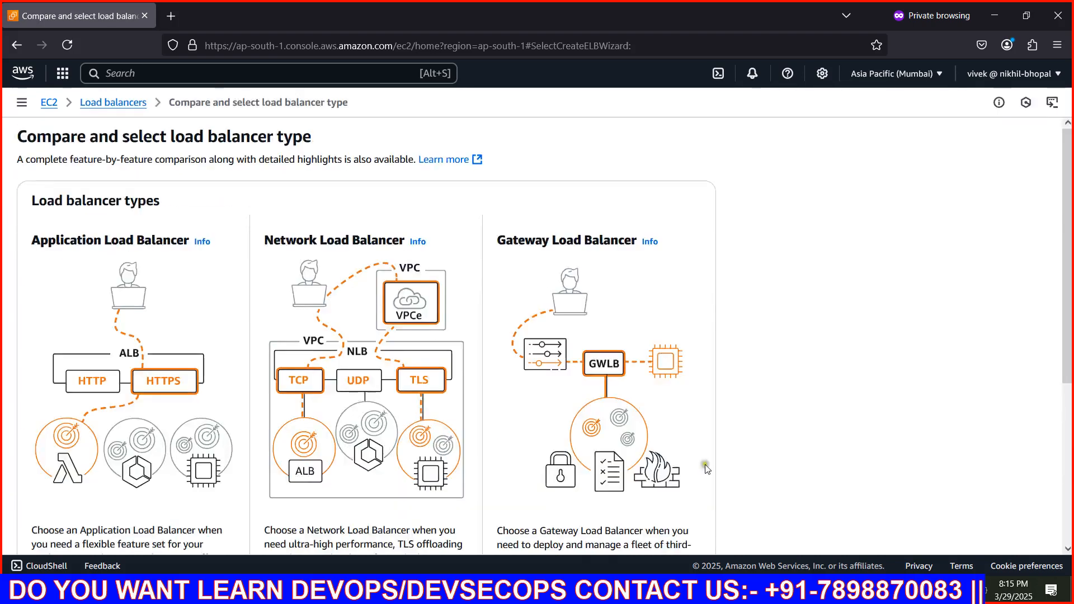
pyautogui.scroll(-3, 347, 323)
pyautogui.click(287, 490)
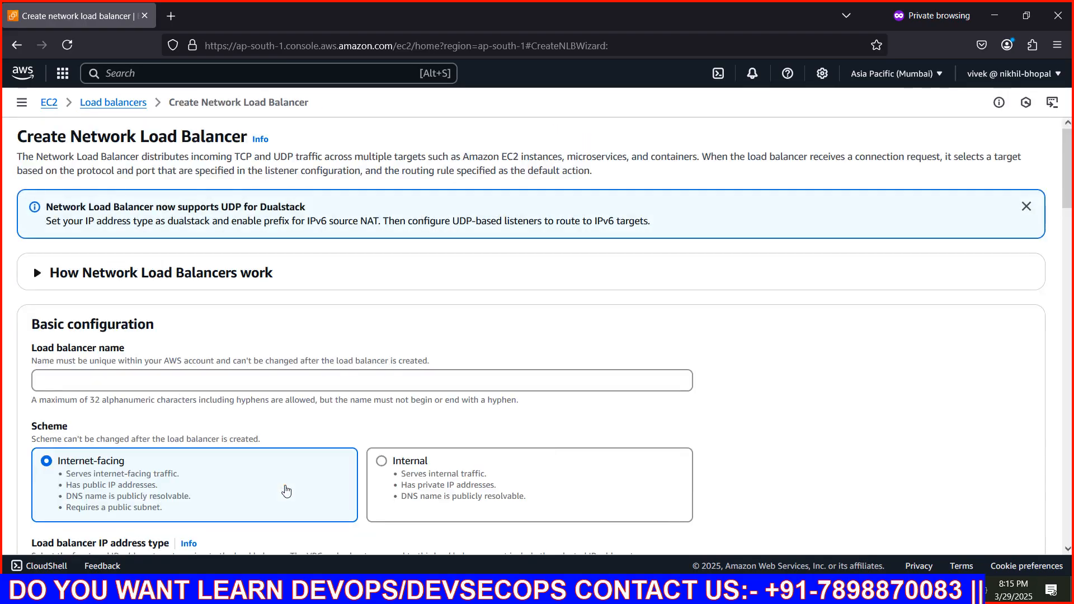
pyautogui.click(137, 376)
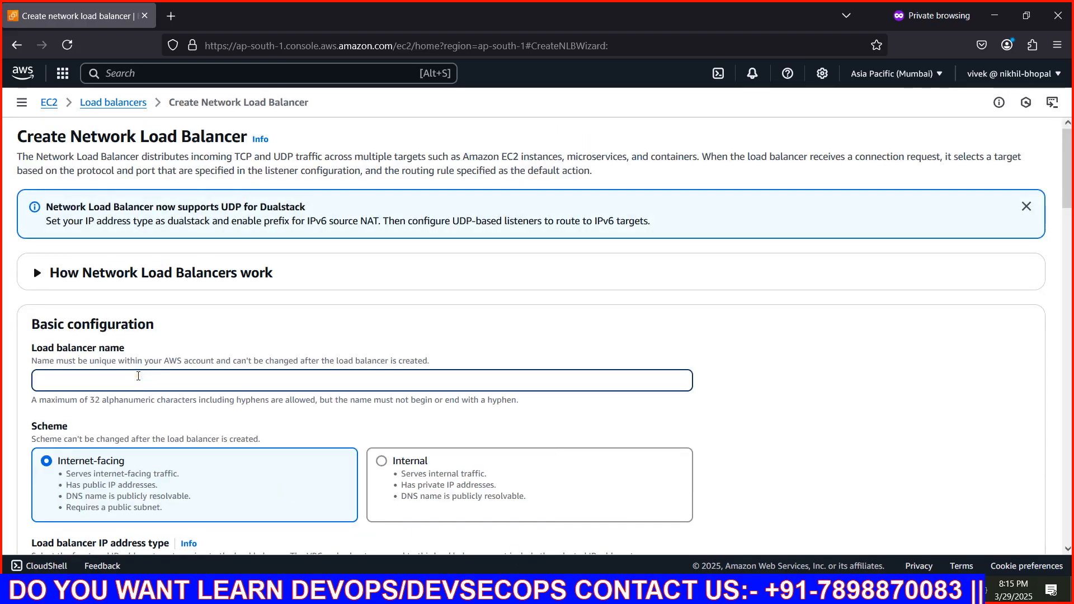
pyautogui.write('network-lb')
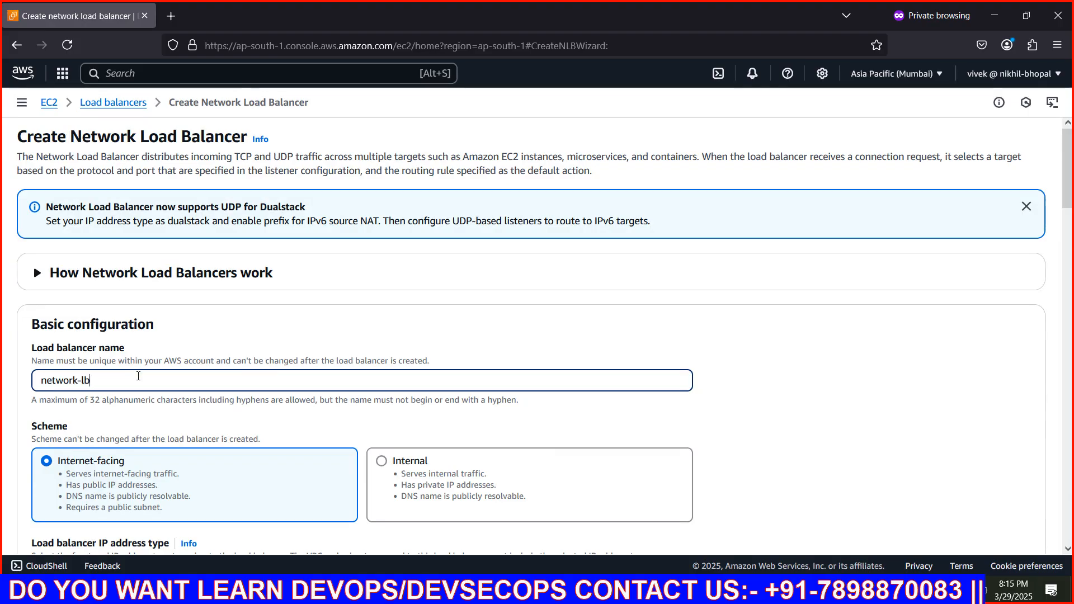
# Enable the ap-south-1a, ap-south-1b and ap-south-1c Availability Zones in the load balancer's network mapping
pyautogui.scroll(-3, 94, 324)
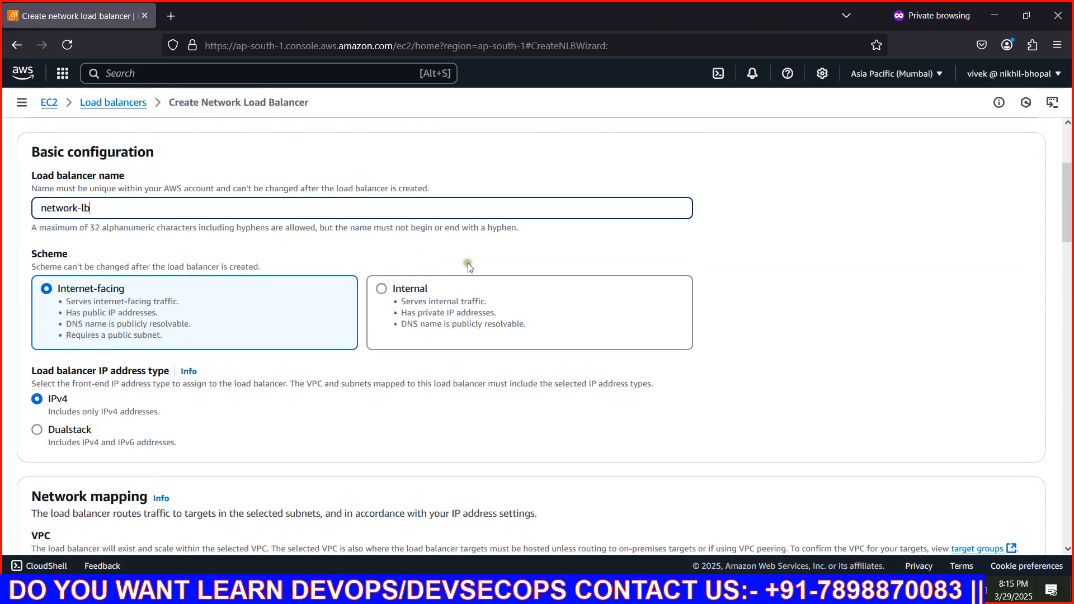
pyautogui.scroll(-3, 54, 296)
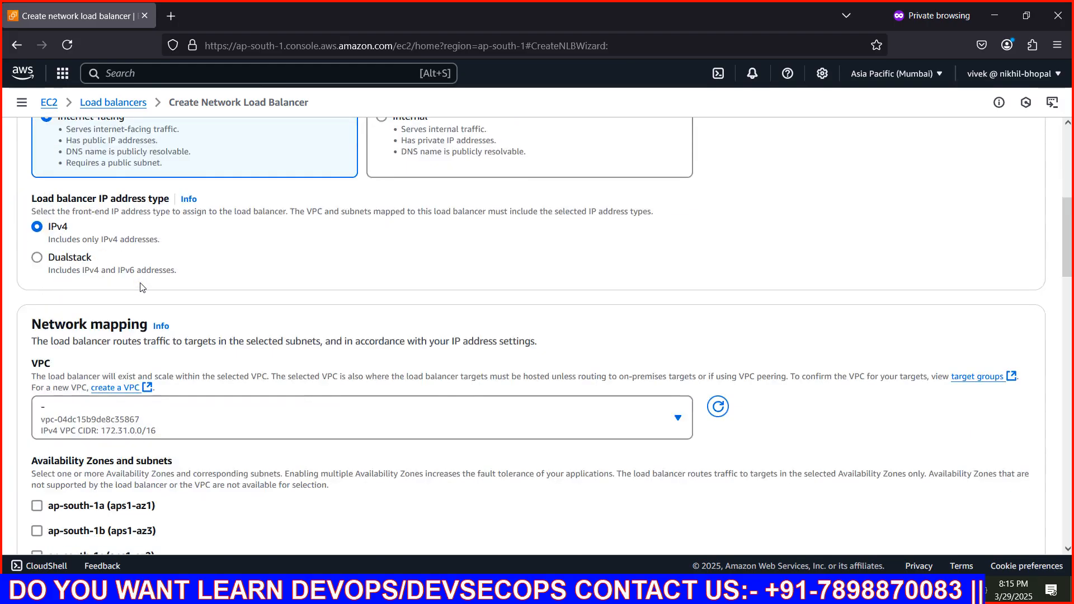
pyautogui.scroll(3, 142, 288)
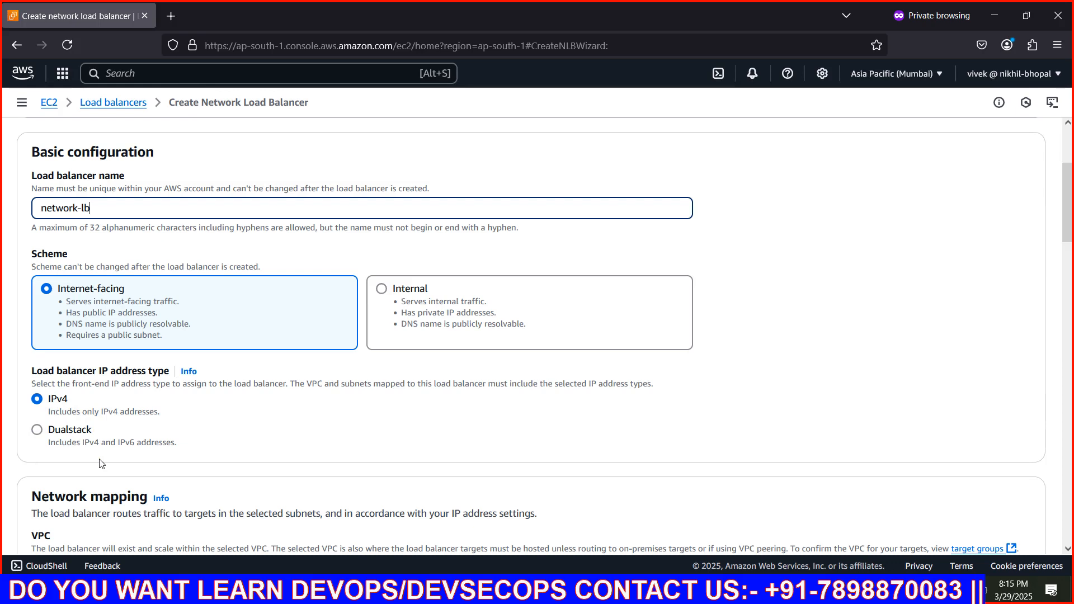
pyautogui.scroll(-3, 96, 444)
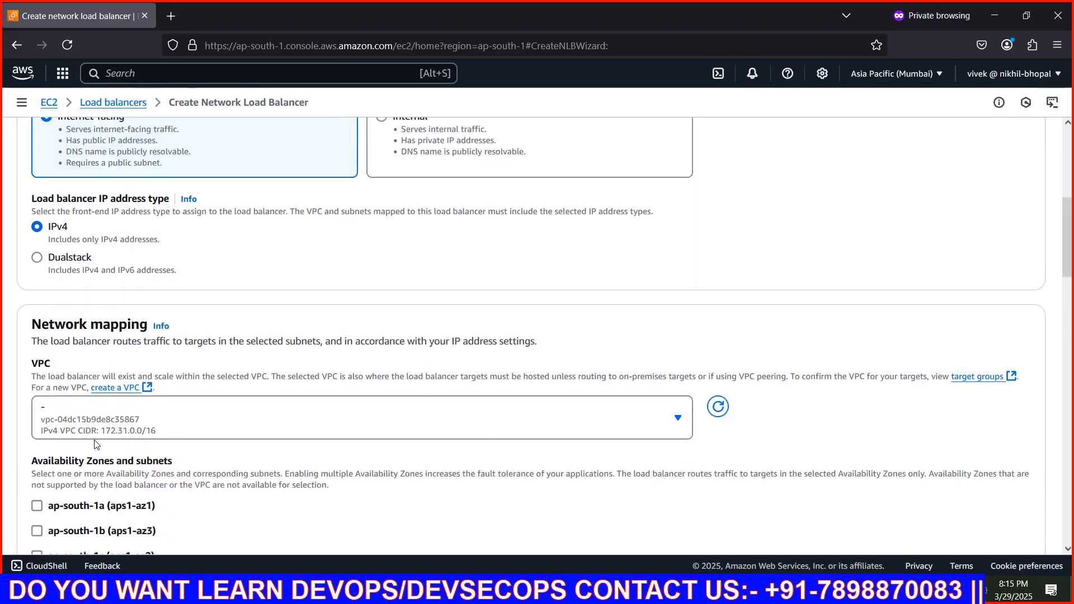
pyautogui.click(192, 432)
pyautogui.click(192, 428)
pyautogui.scroll(-3, 201, 402)
pyautogui.click(37, 334)
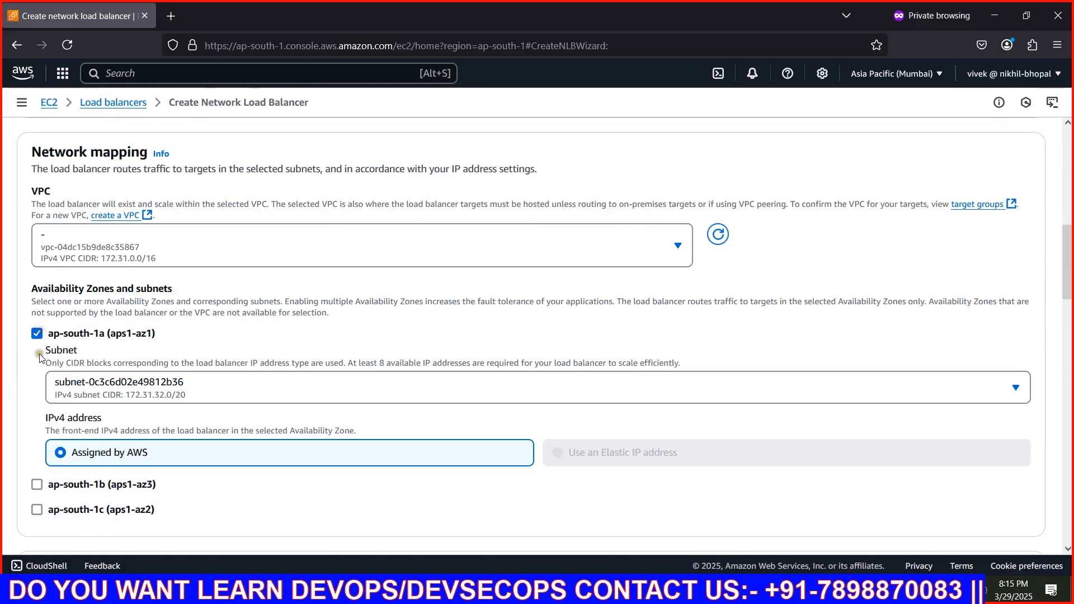
pyautogui.scroll(-3, 41, 369)
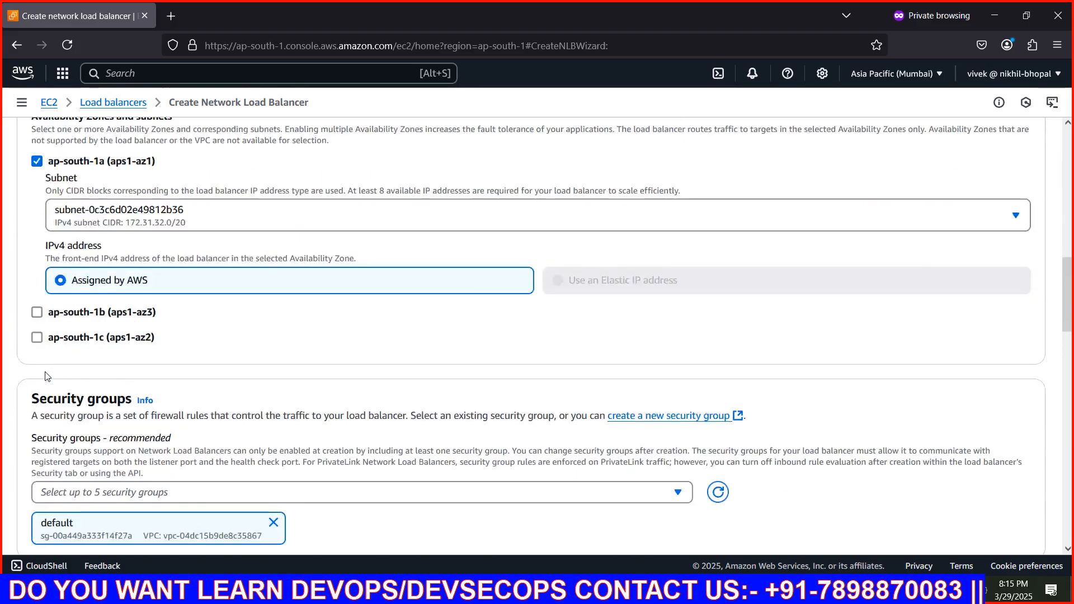
pyautogui.click(36, 313)
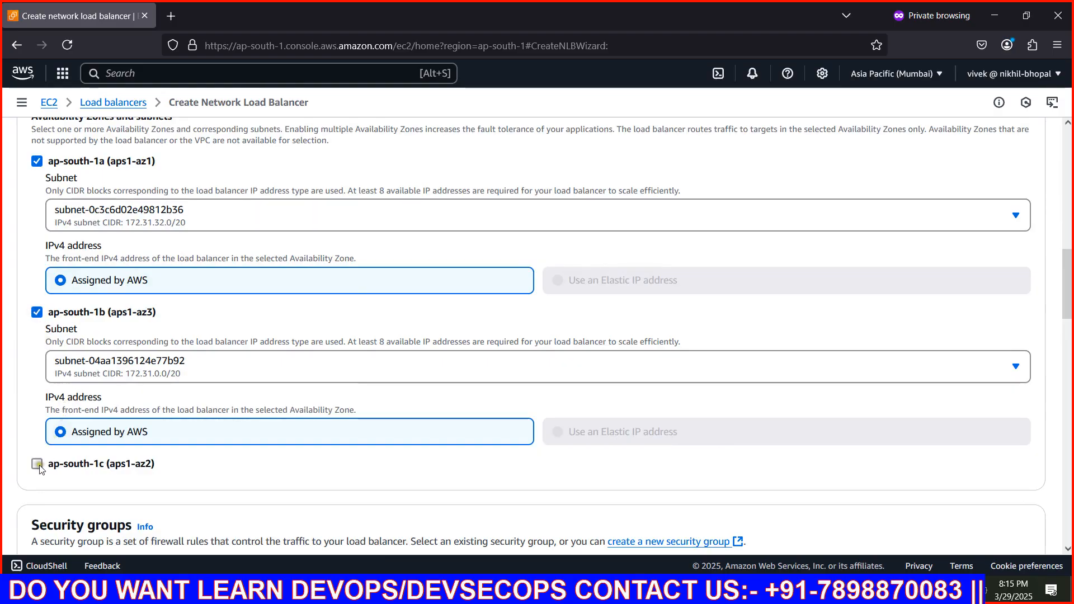
pyautogui.click(36, 463)
# Replace the default security group of the load balancer with docker-sg
pyautogui.scroll(-3, 182, 433)
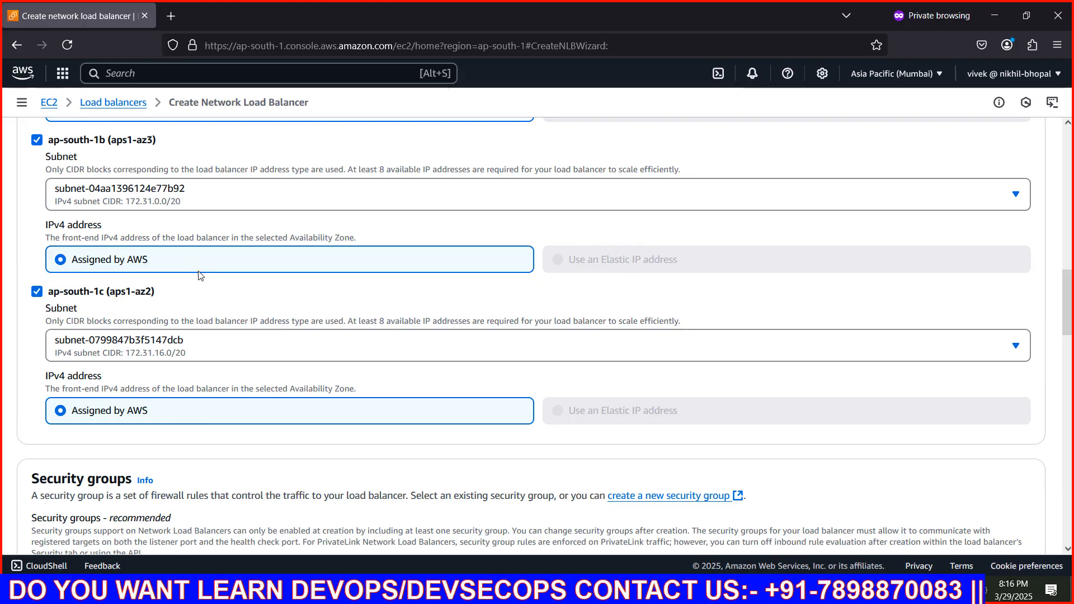
pyautogui.scroll(-3, 200, 276)
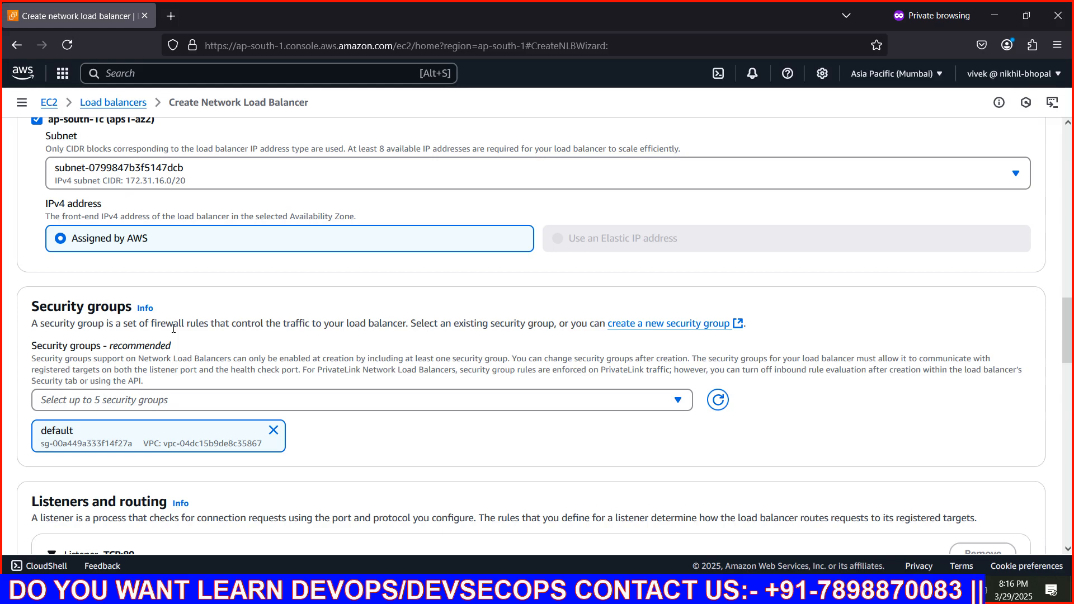
pyautogui.scroll(-3, 174, 329)
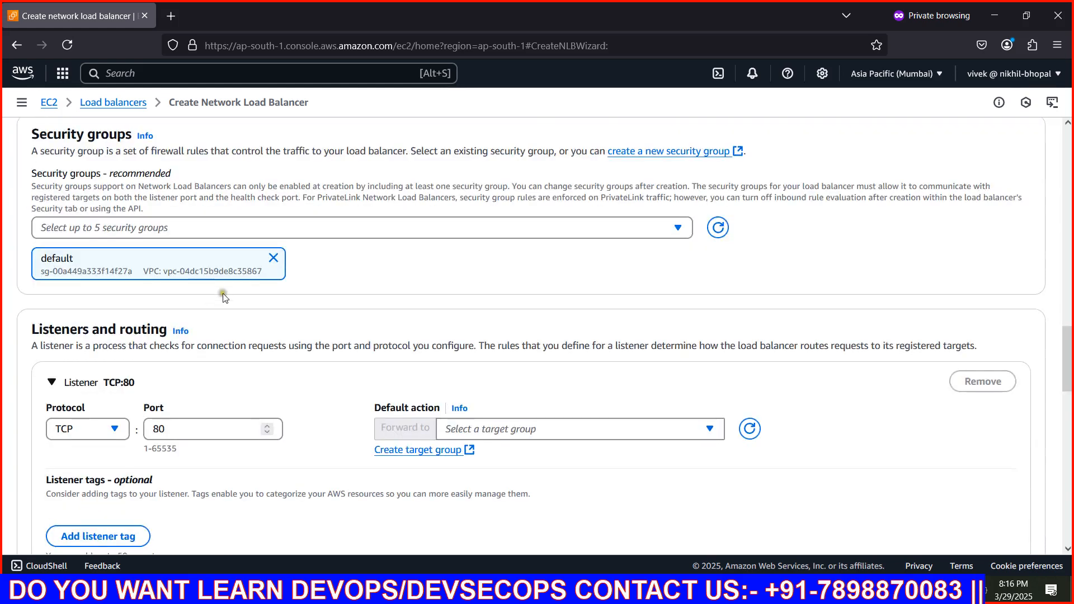
pyautogui.click(274, 258)
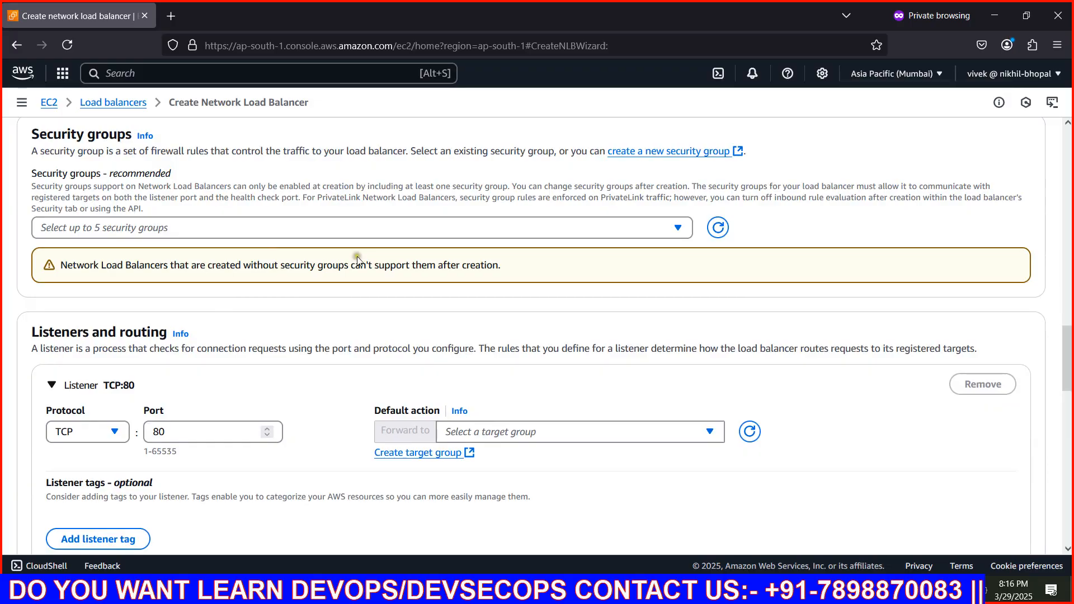
pyautogui.click(309, 227)
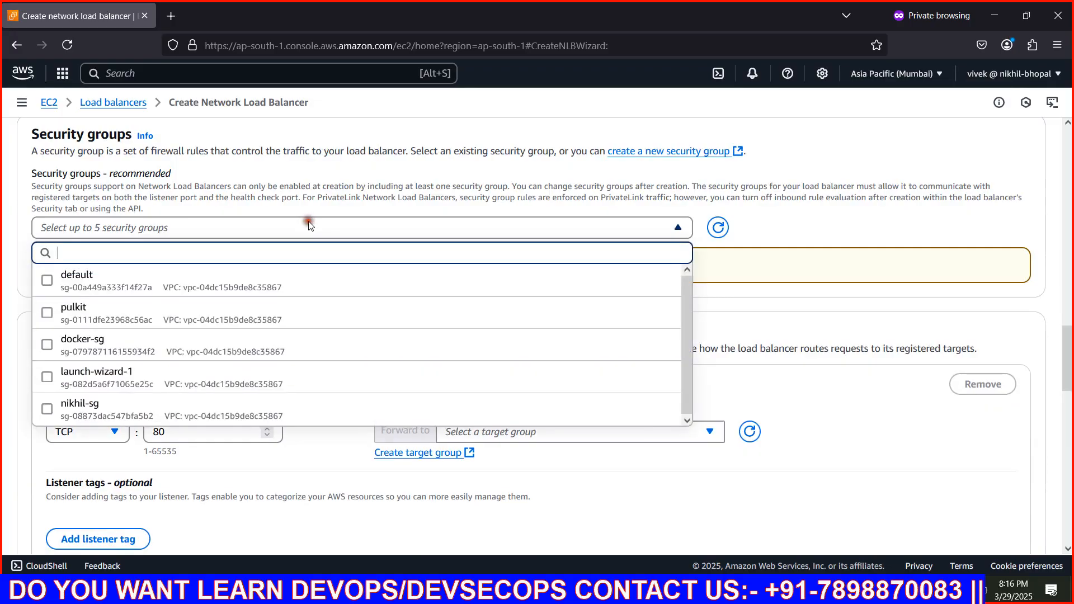
pyautogui.click(148, 354)
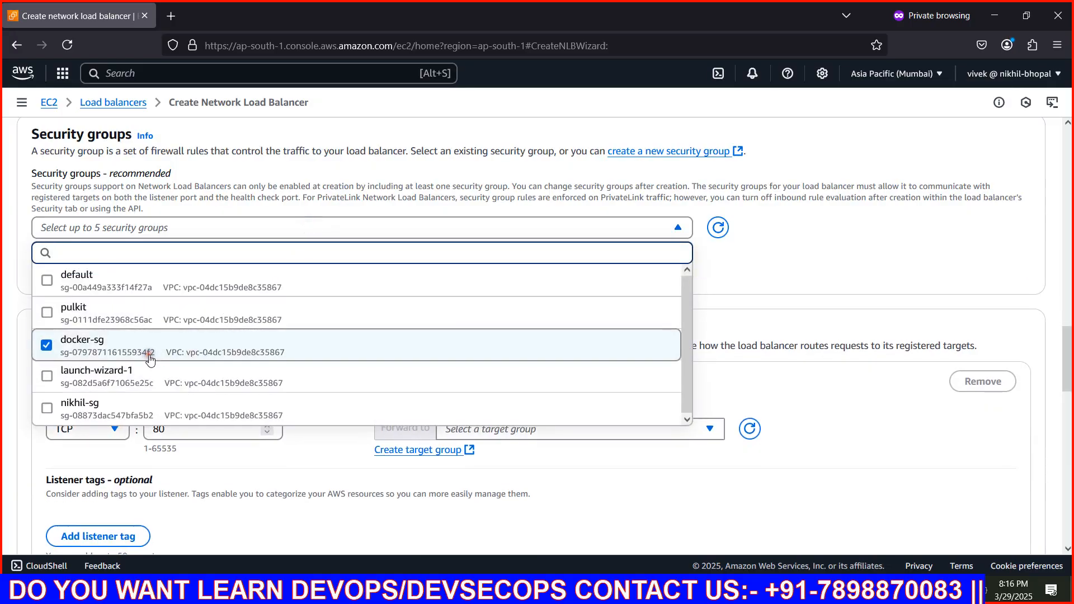
pyautogui.click(558, 486)
# Refresh the target group choices for the TCP:80 listener and start creating a new target group
pyautogui.scroll(-3, 338, 361)
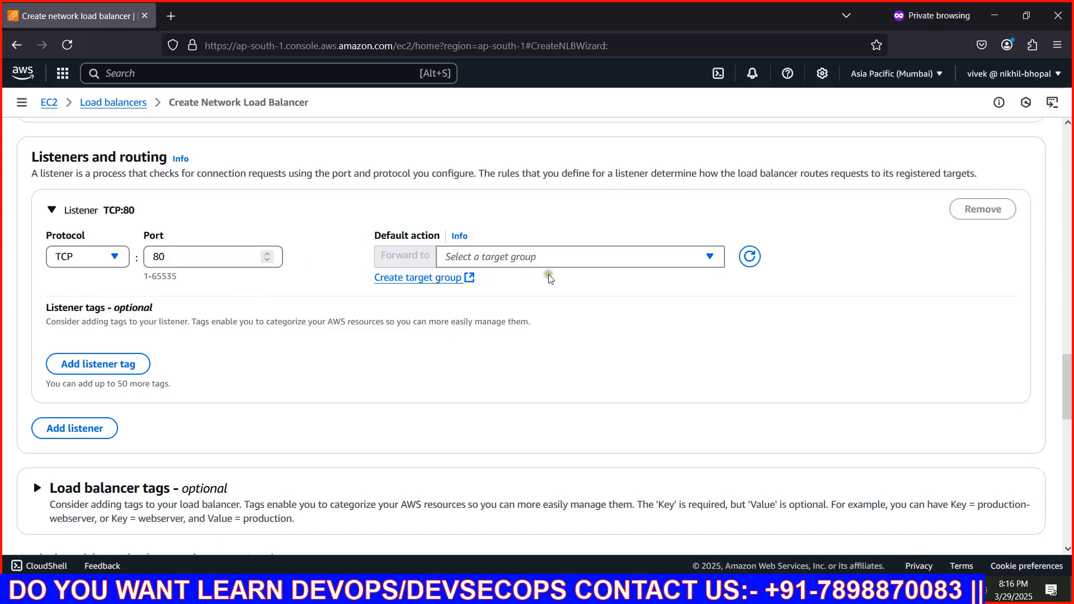
pyautogui.click(553, 260)
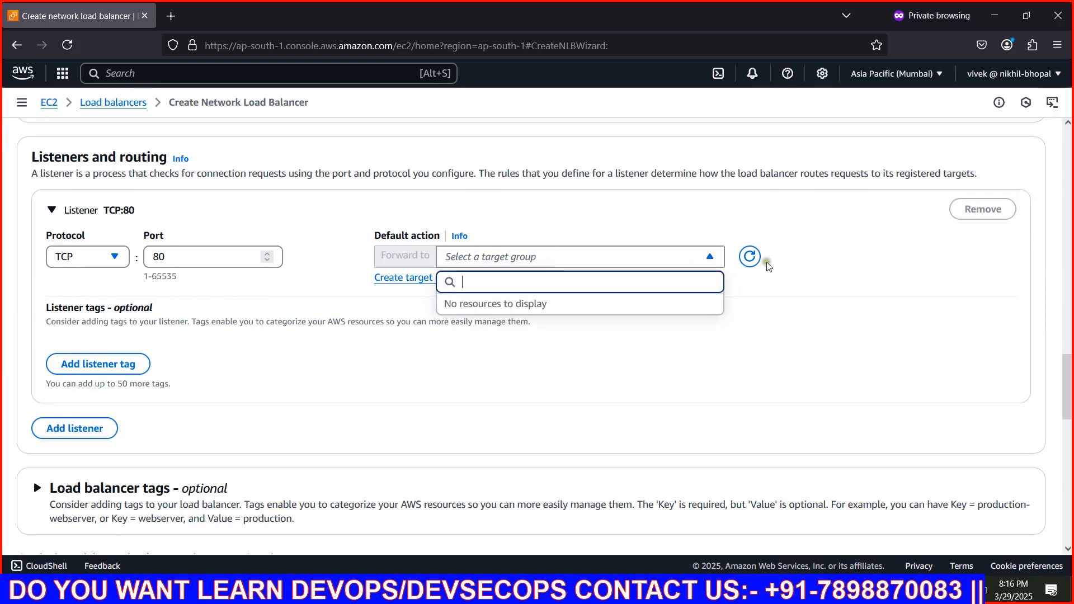
pyautogui.click(750, 257)
pyautogui.click(635, 259)
pyautogui.click(636, 258)
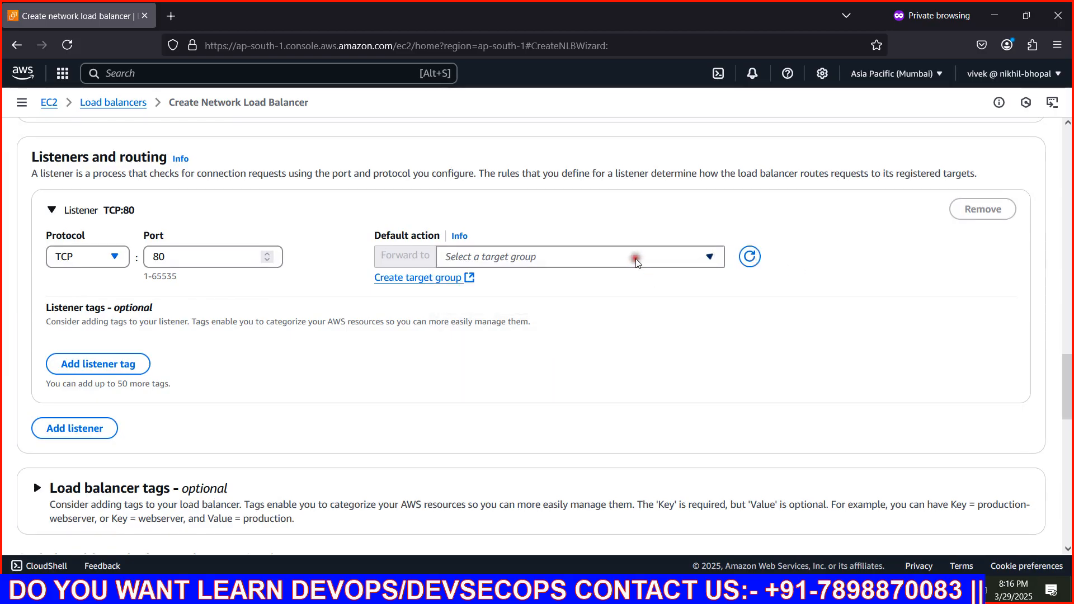
pyautogui.click(438, 278)
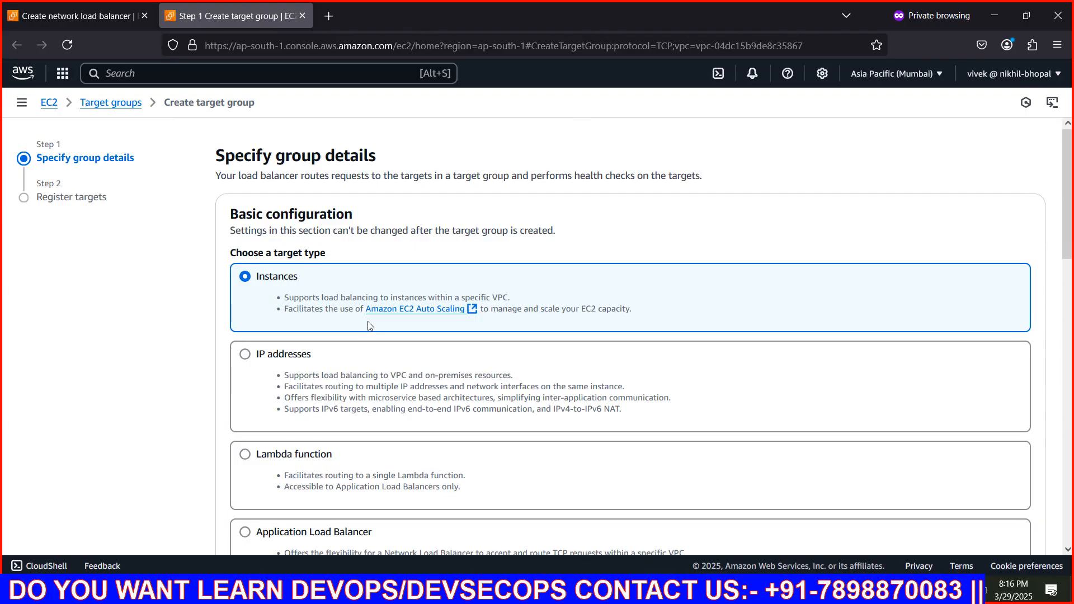
# Review the target types and name the new target group network-target
pyautogui.scroll(-3, 368, 323)
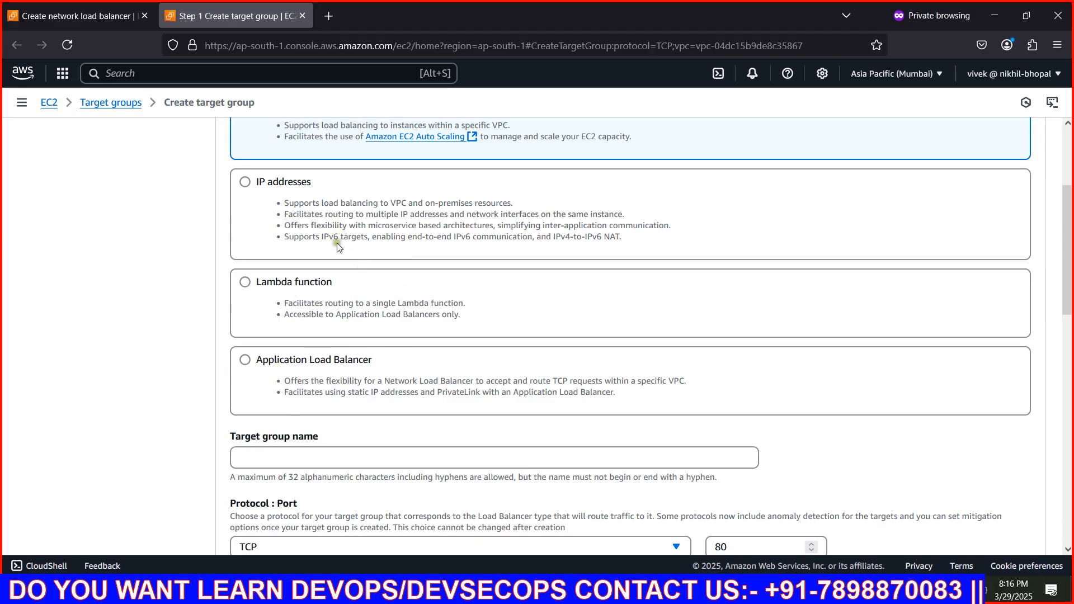
pyautogui.scroll(3, 307, 221)
pyautogui.scroll(-6, 364, 300)
pyautogui.click(297, 283)
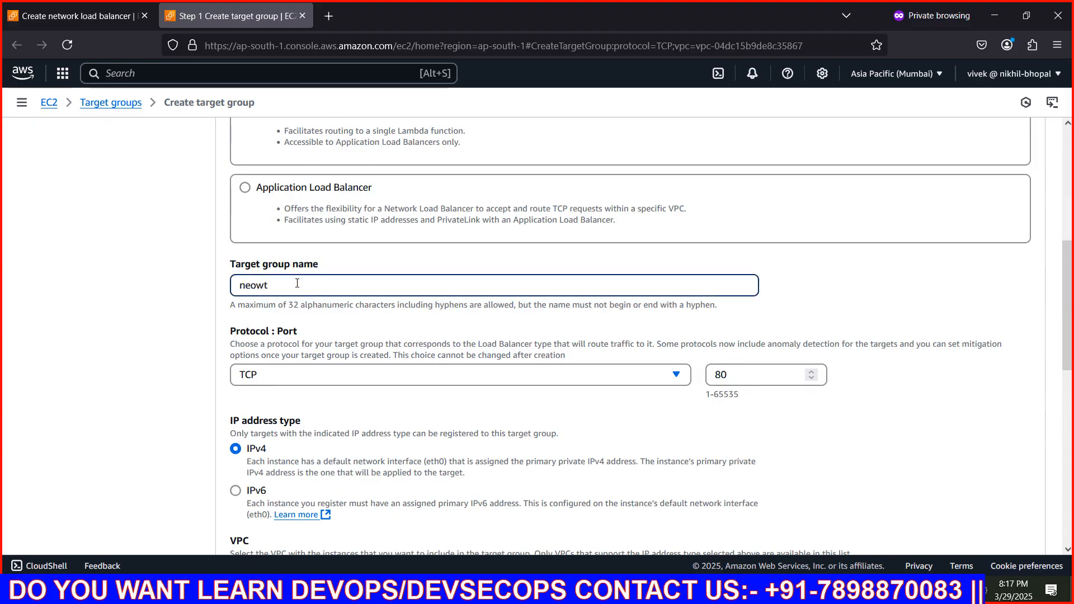
pyautogui.write('network-ta')
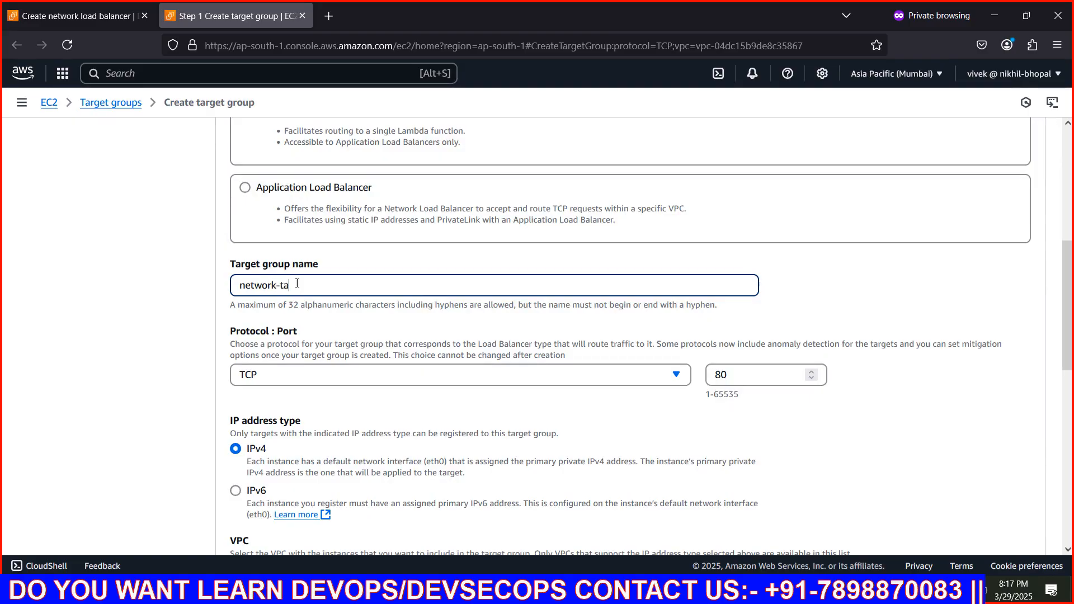
pyautogui.write('rget')
# Review the available protocols and choose TCP as the target group's protocol
pyautogui.click(380, 378)
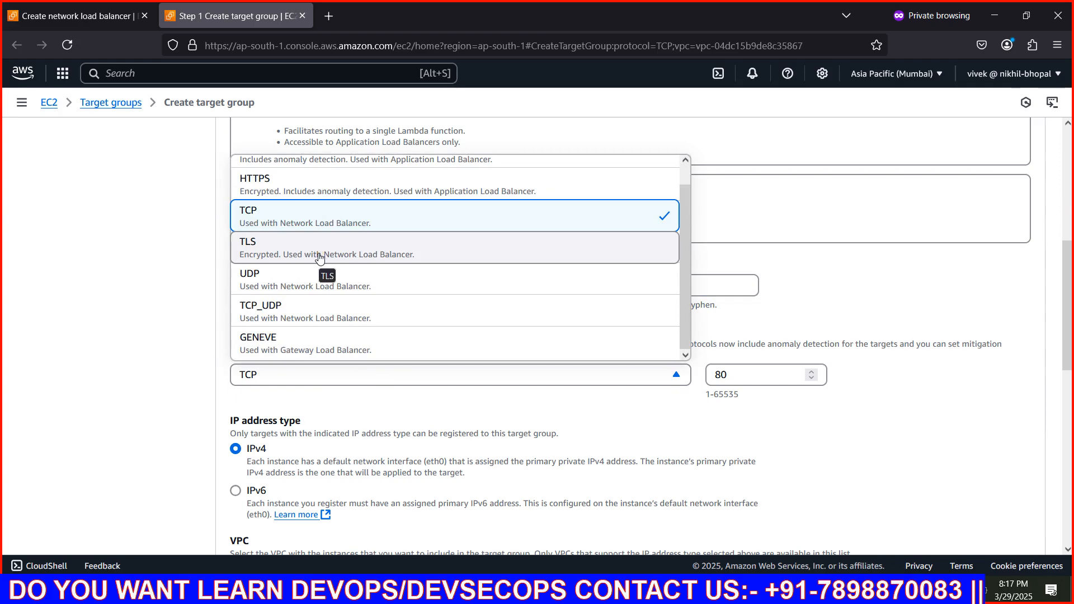
pyautogui.scroll(1, 302, 310)
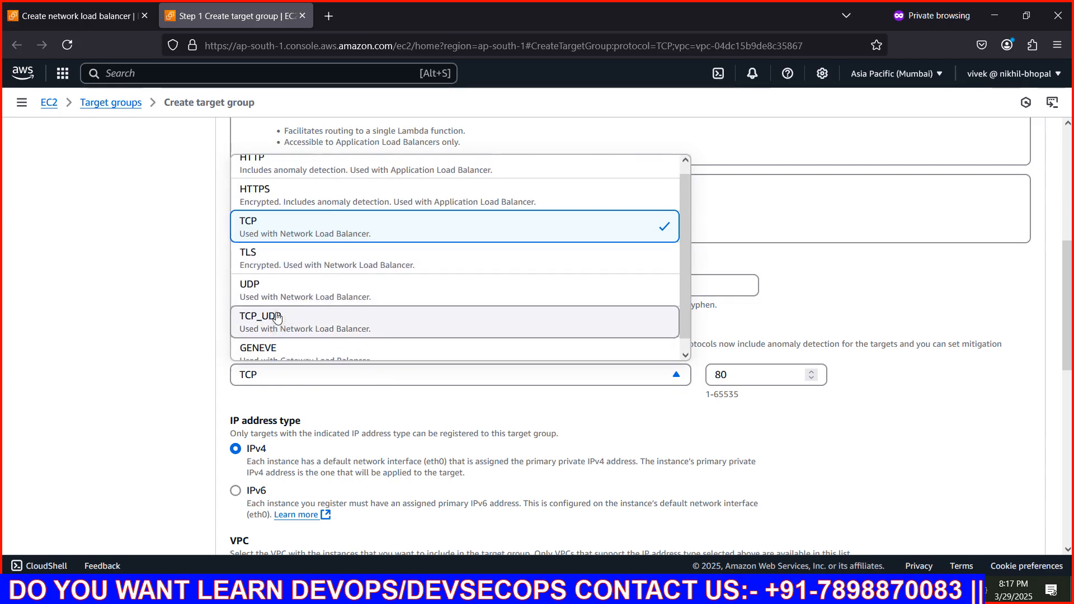
pyautogui.scroll(3, 310, 303)
pyautogui.scroll(-3, 310, 303)
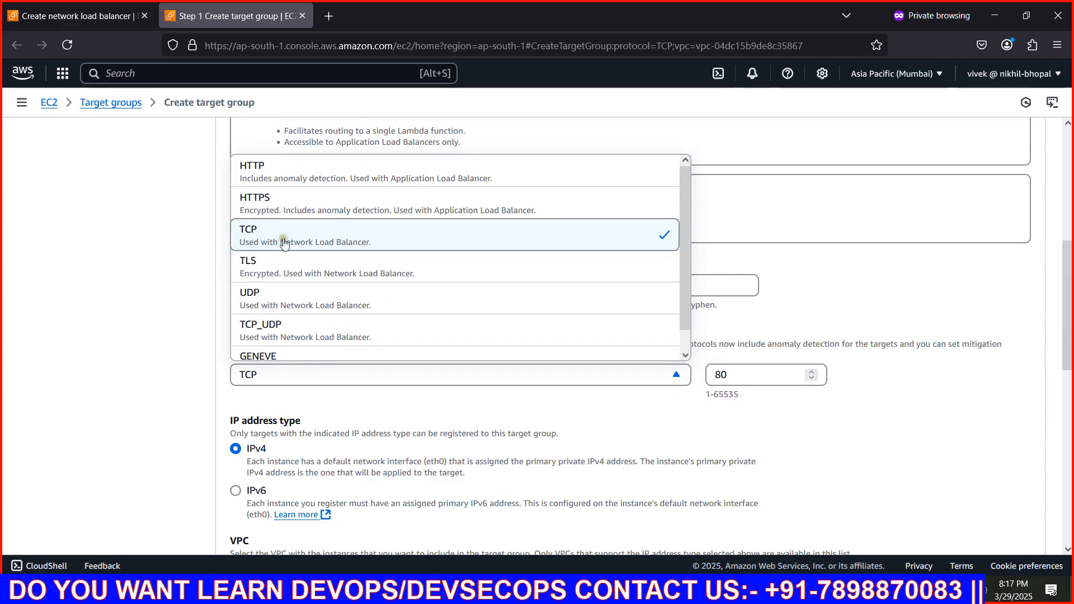
pyautogui.click(471, 241)
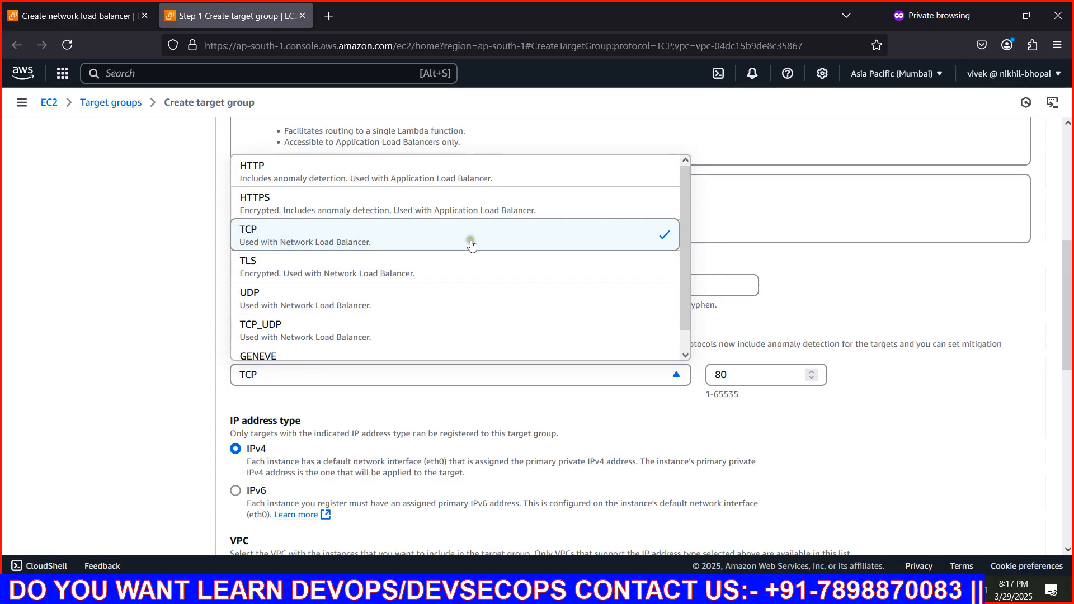
pyautogui.click(412, 247)
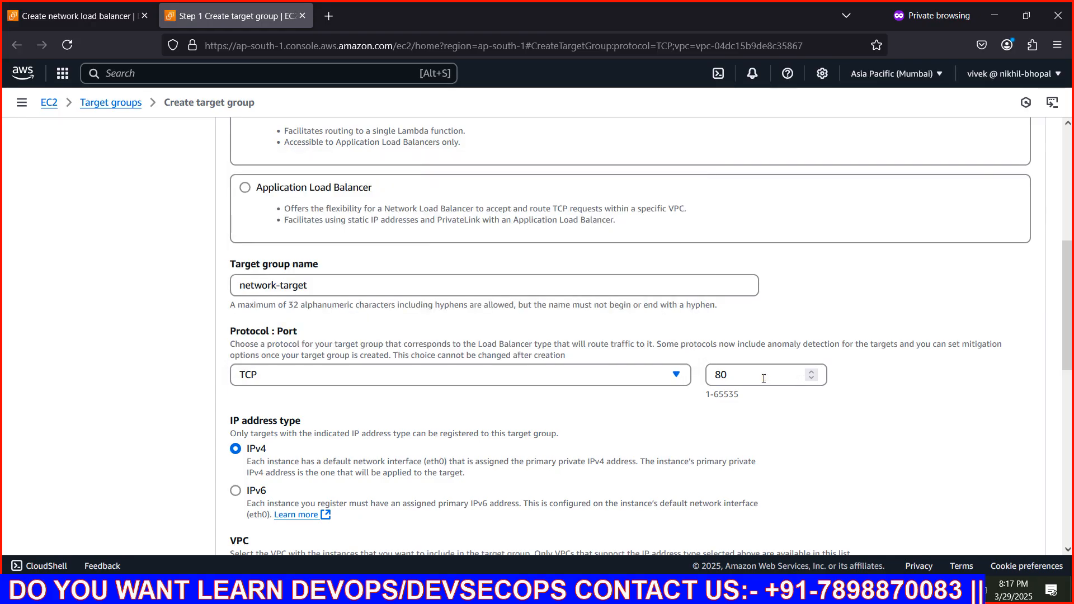
# Review the target group's basic and advanced health check settings, keep the defaults, and continue to target registration
pyautogui.scroll(-3, 695, 431)
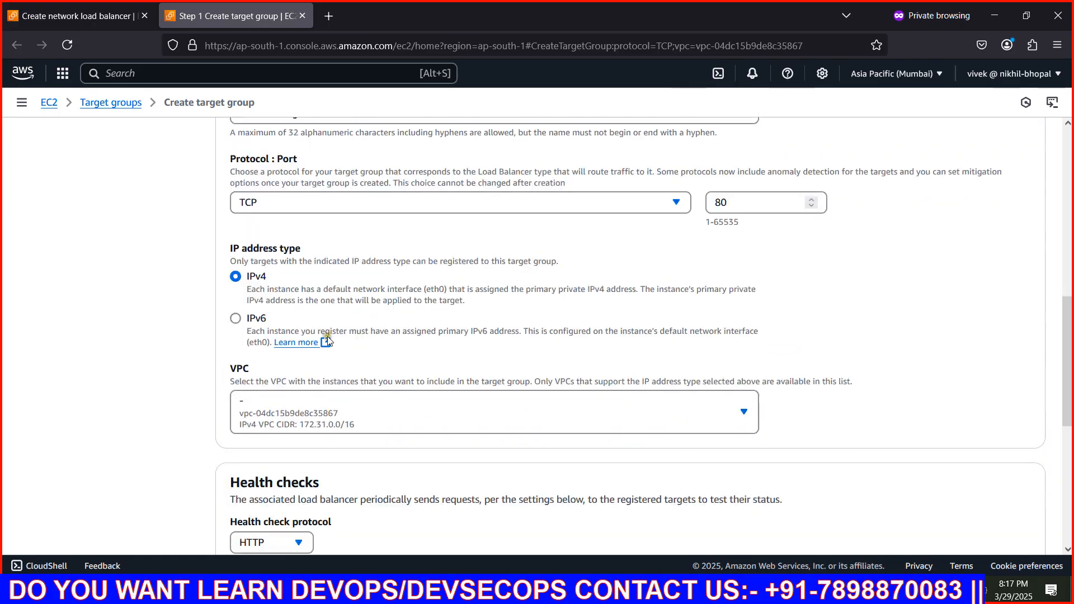
pyautogui.scroll(-6, 400, 405)
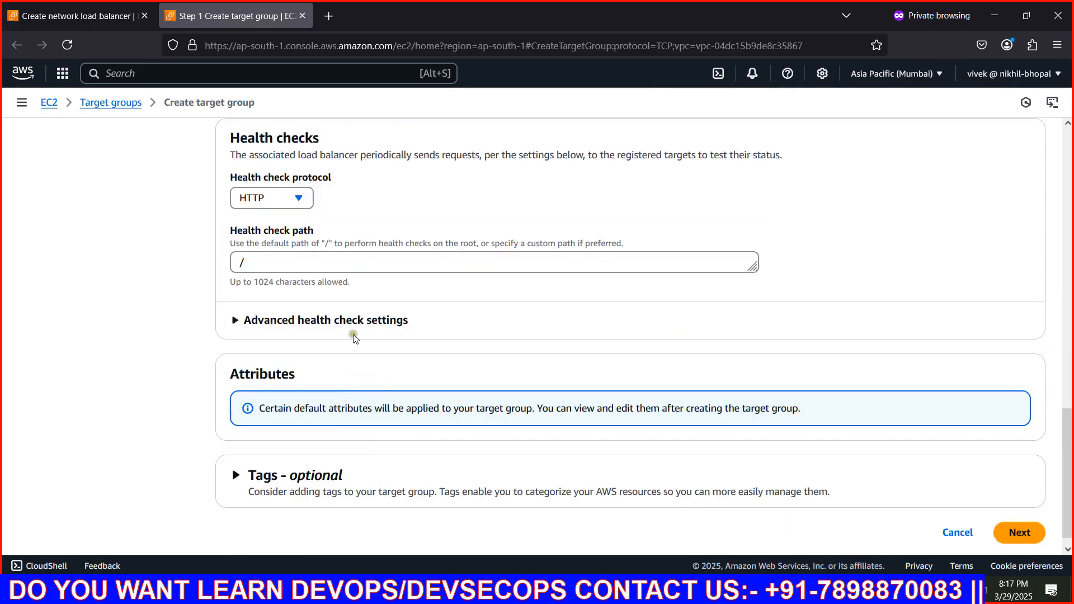
pyautogui.click(281, 324)
pyautogui.scroll(-6, 400, 331)
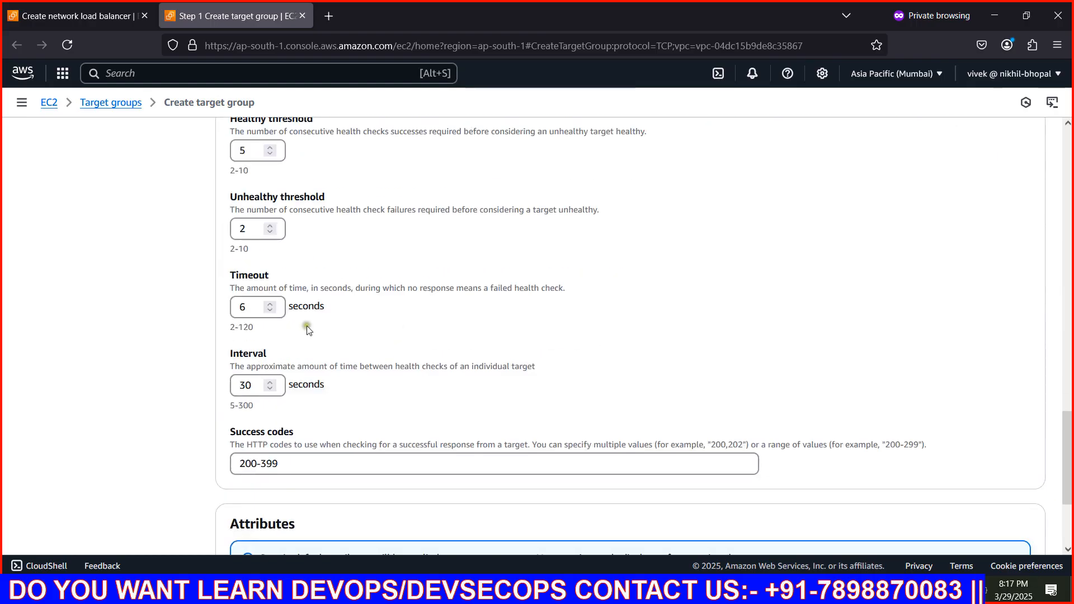
pyautogui.scroll(-3, 307, 330)
pyautogui.scroll(7, 386, 392)
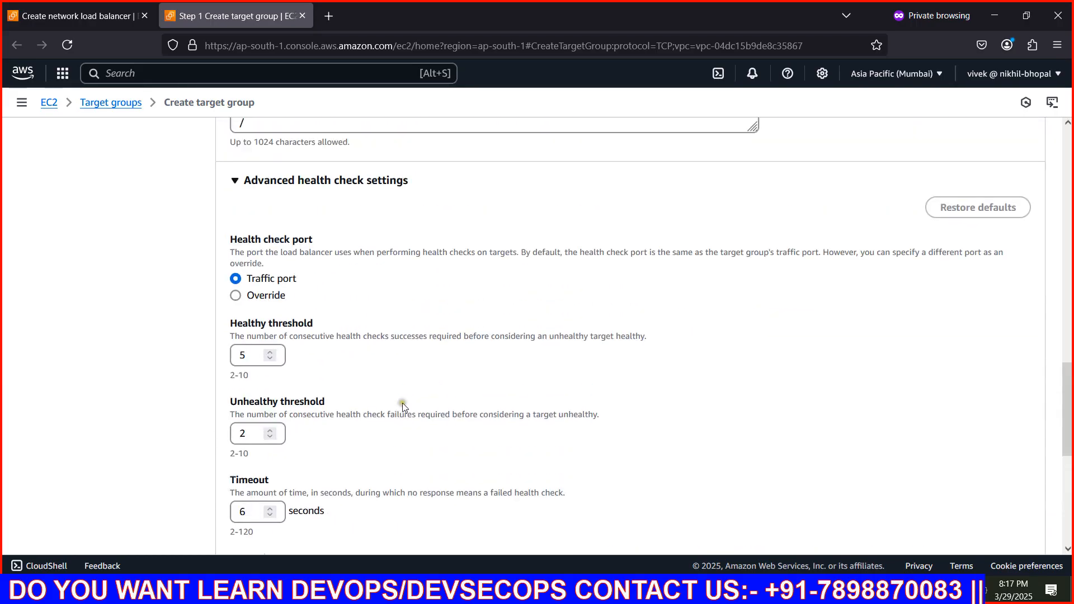
pyautogui.scroll(5, 335, 386)
pyautogui.scroll(-12, 435, 317)
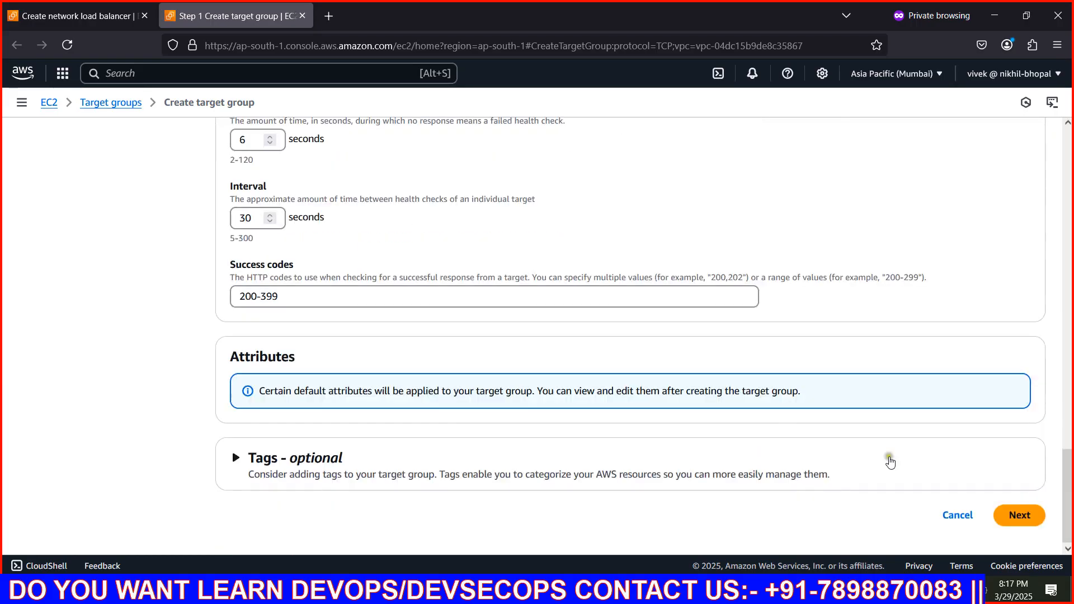
pyautogui.click(1018, 515)
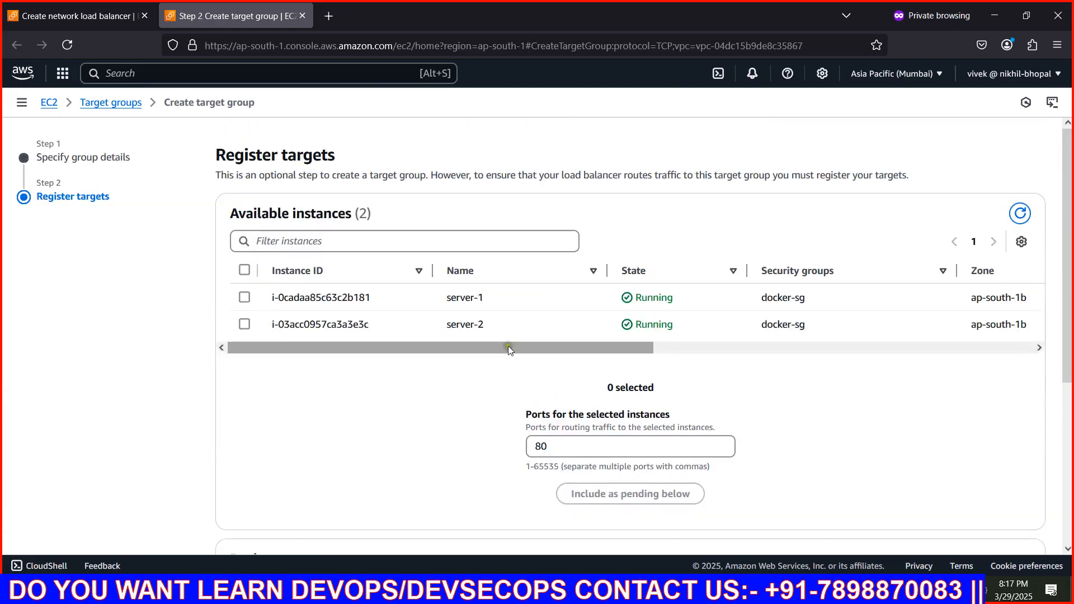
# Add server-1 and server-2 as pending targets on port 80 and create the target group
pyautogui.click(245, 270)
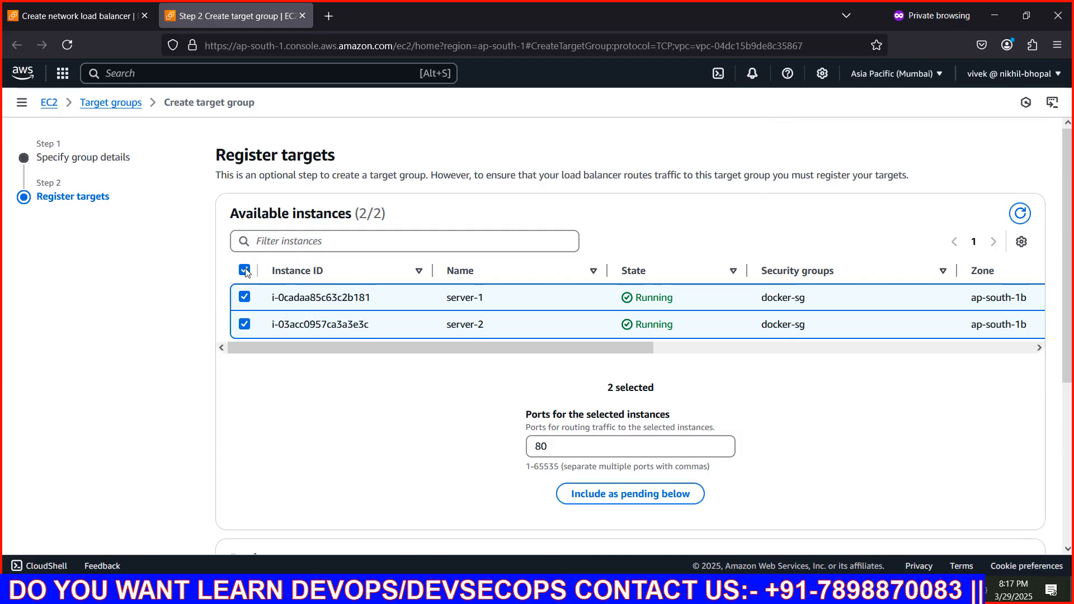
pyautogui.scroll(-5, 690, 319)
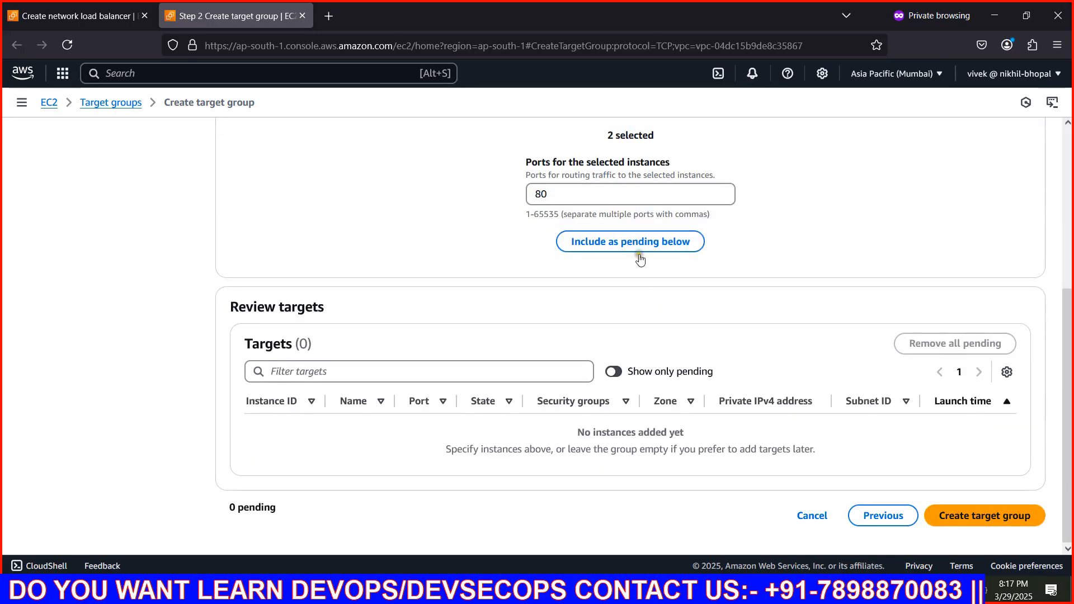
pyautogui.click(639, 259)
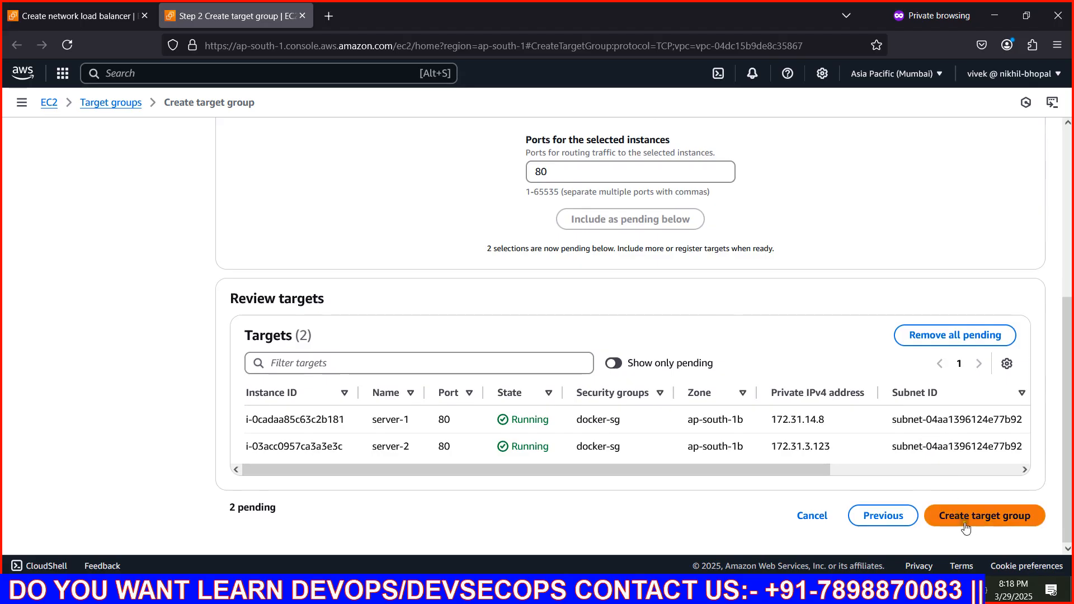
pyautogui.click(965, 526)
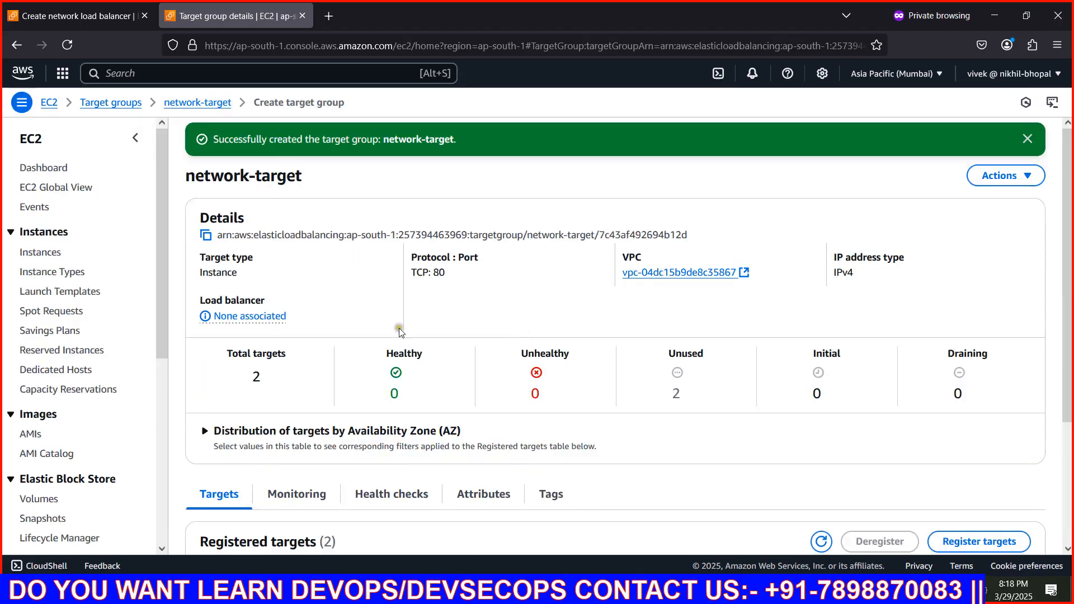
pyautogui.scroll(-3, 537, 400)
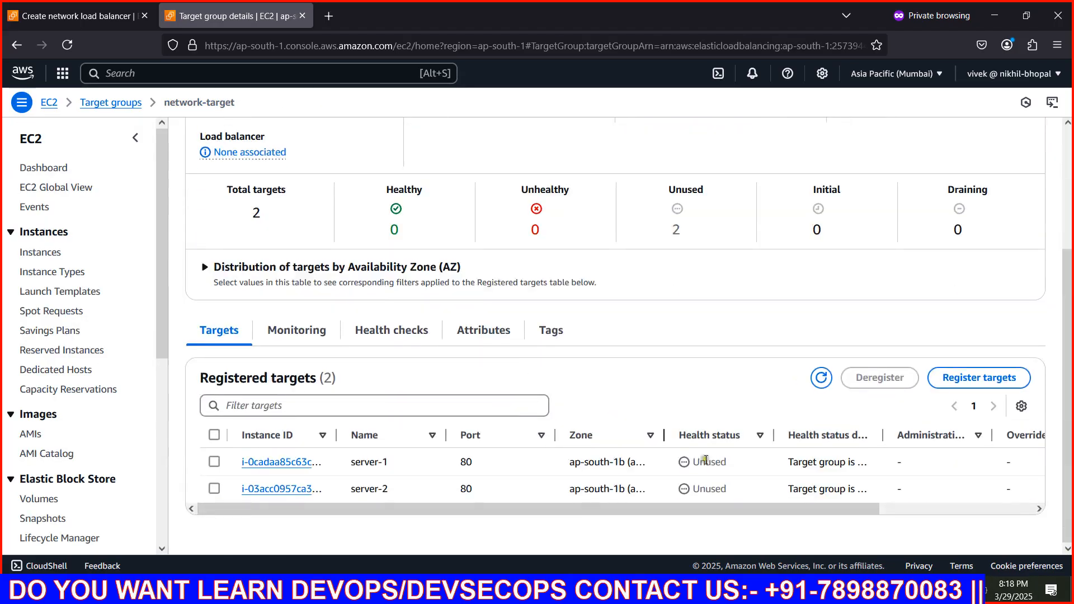
# Return to the load balancer setup, refresh the target groups and forward the TCP:80 listener to network-target
pyautogui.click(58, 17)
pyautogui.click(750, 258)
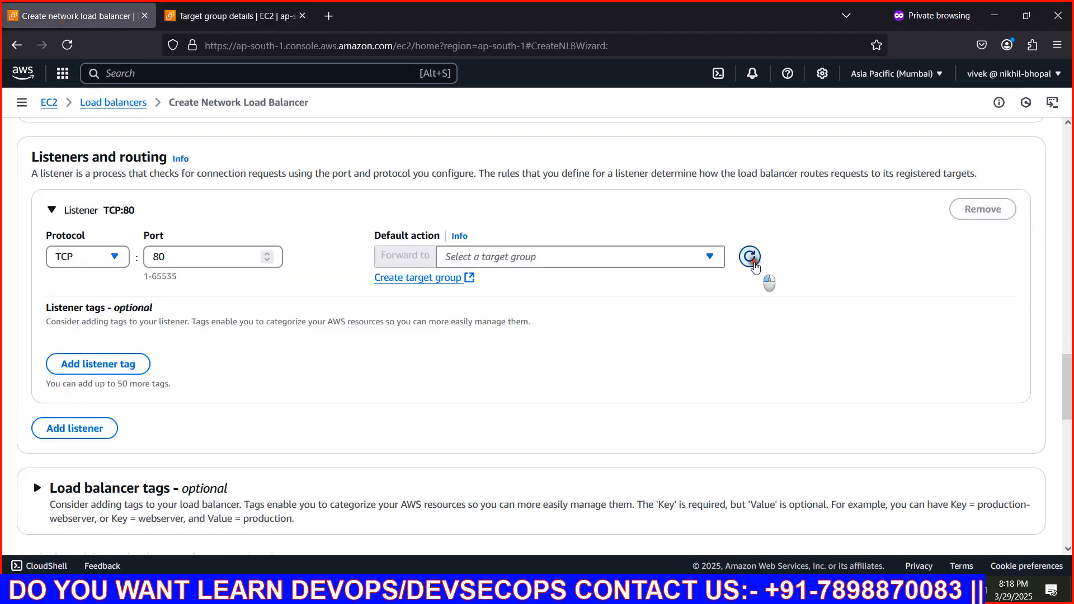
pyautogui.click(622, 257)
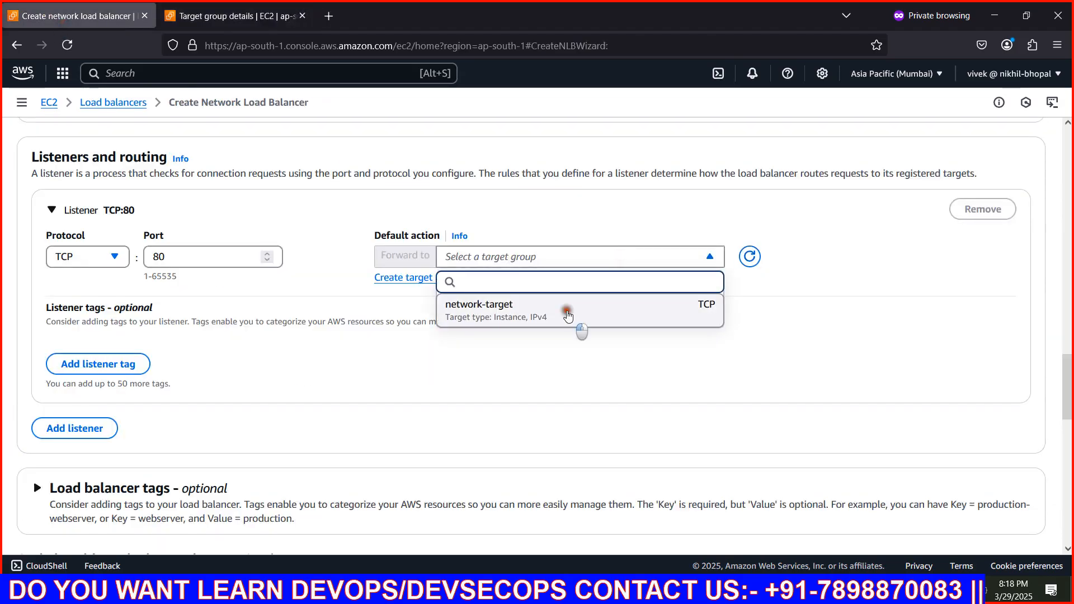
pyautogui.click(567, 315)
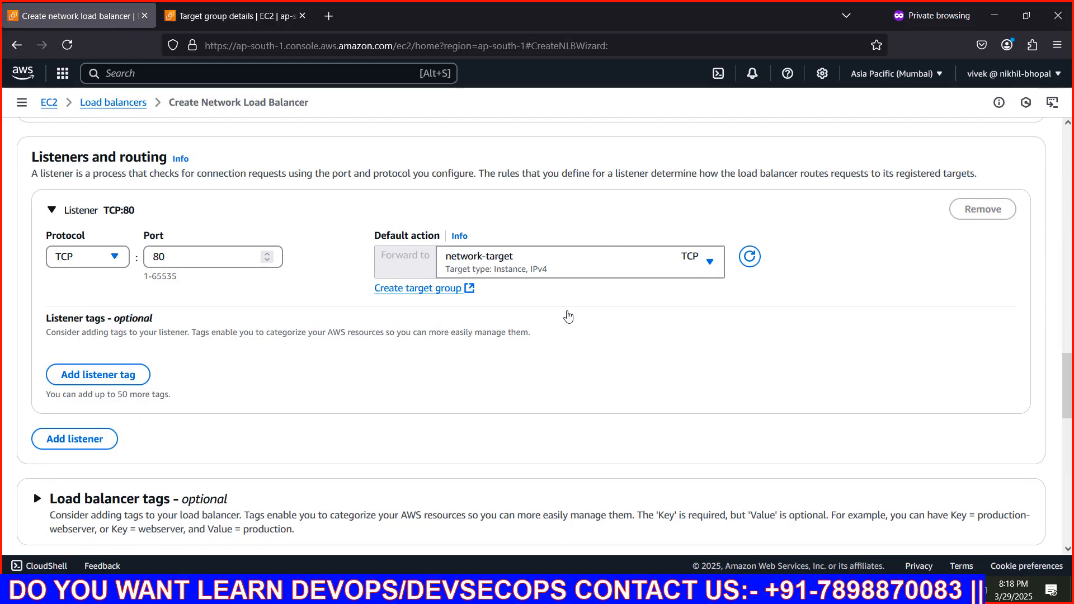
# Review the listener and optional load balancer settings, then create the network load balancer
pyautogui.scroll(-3, 568, 316)
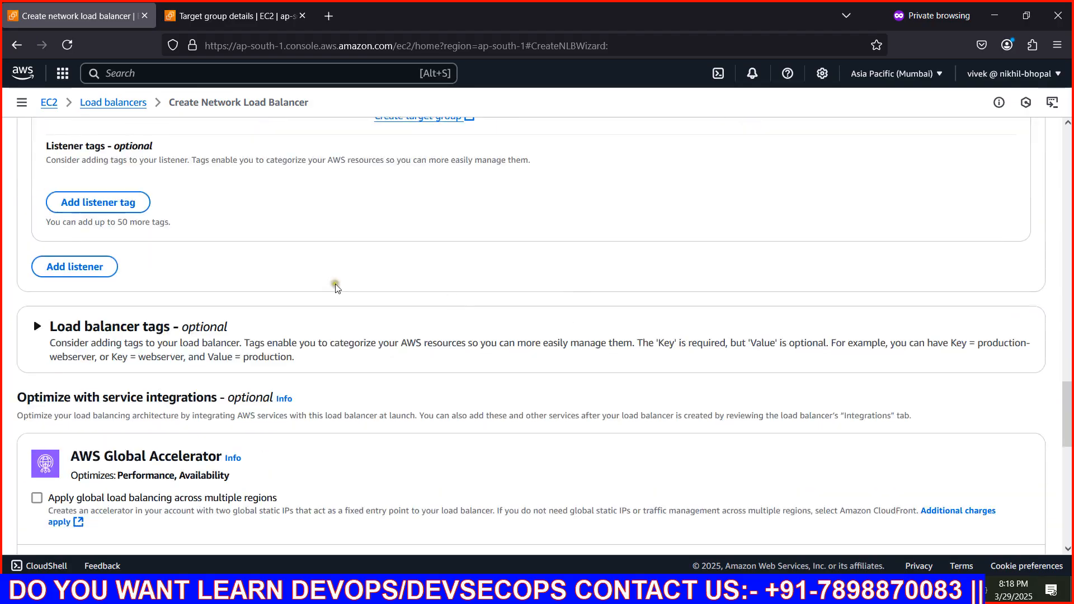
pyautogui.scroll(3, 194, 233)
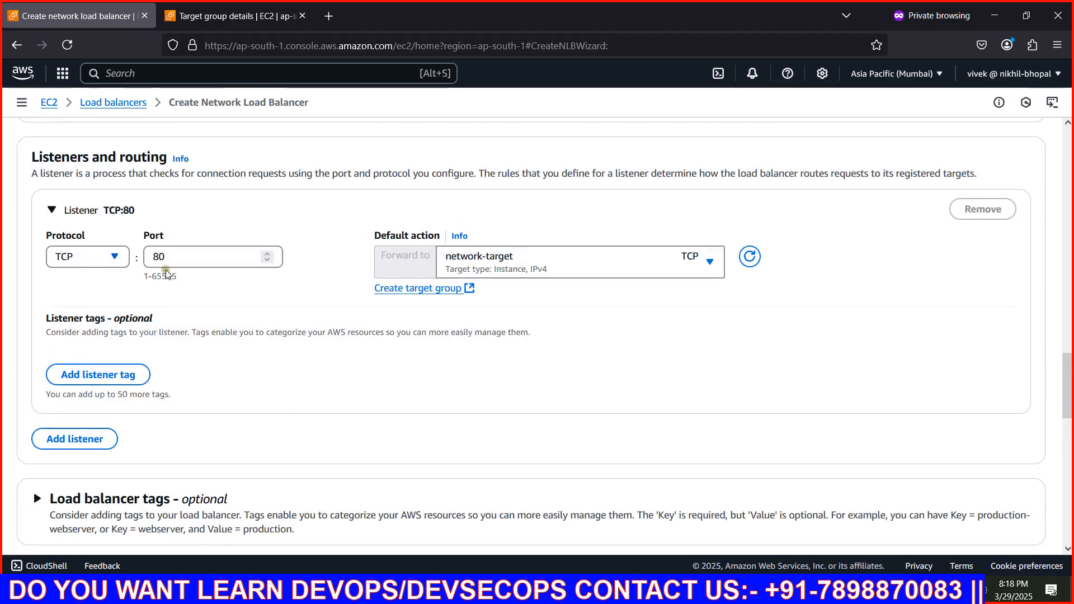
pyautogui.scroll(-3, 391, 279)
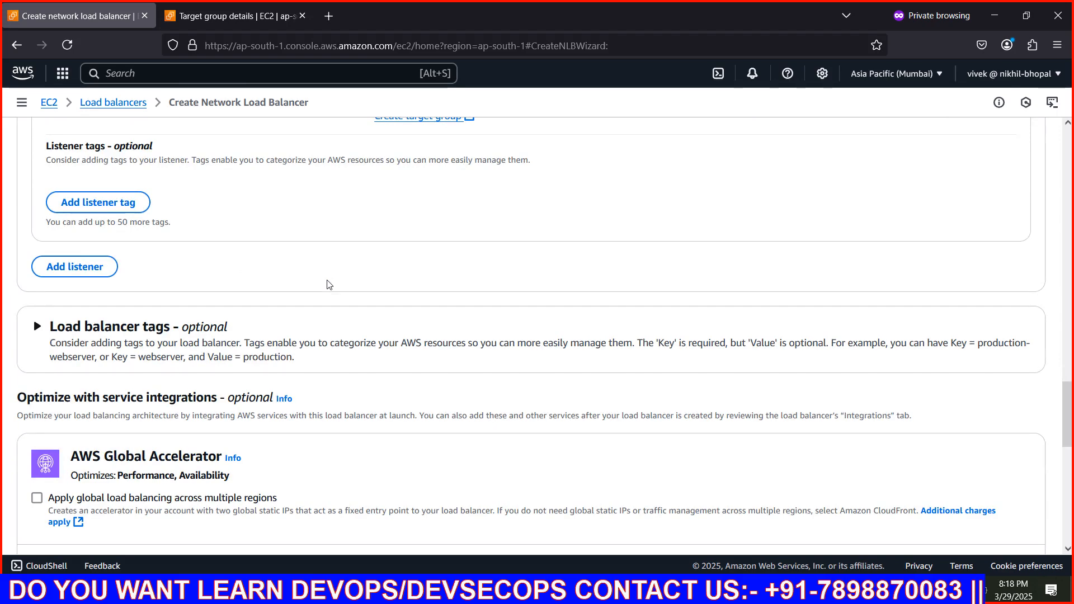
pyautogui.scroll(-15, 329, 285)
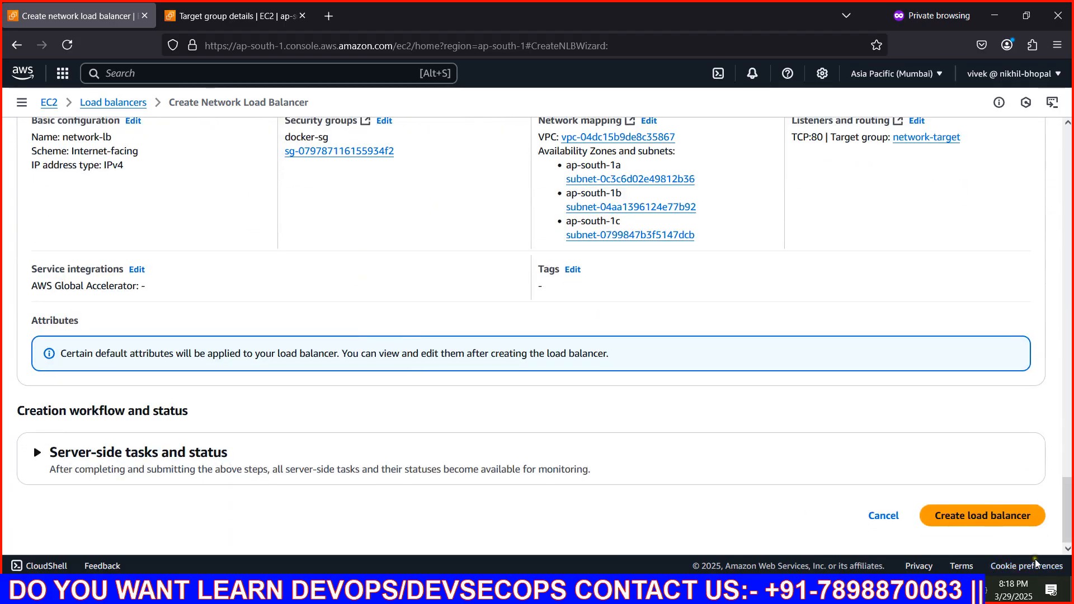
pyautogui.click(1004, 516)
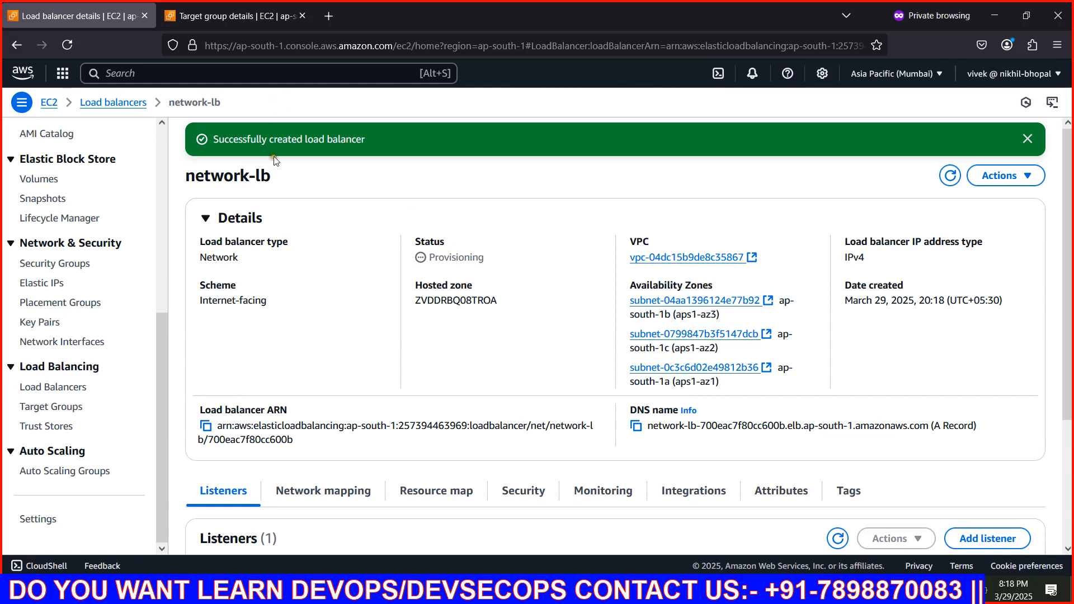
# Open the running EC2 instances from the EC2 dashboard and copy the public IPv4 address of server-1
pyautogui.click(210, 23)
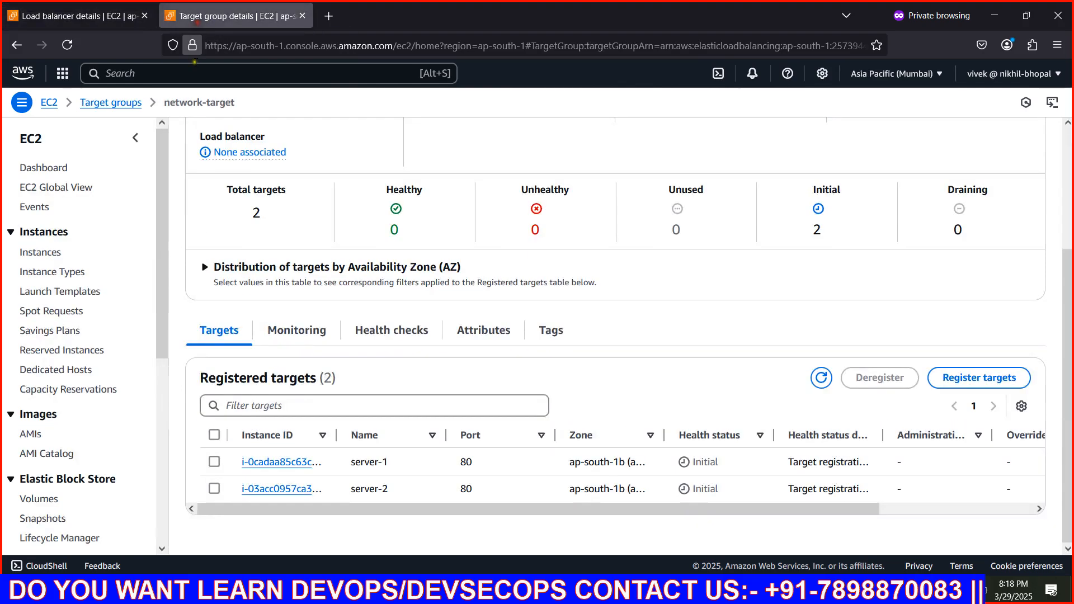
pyautogui.write('ec2')
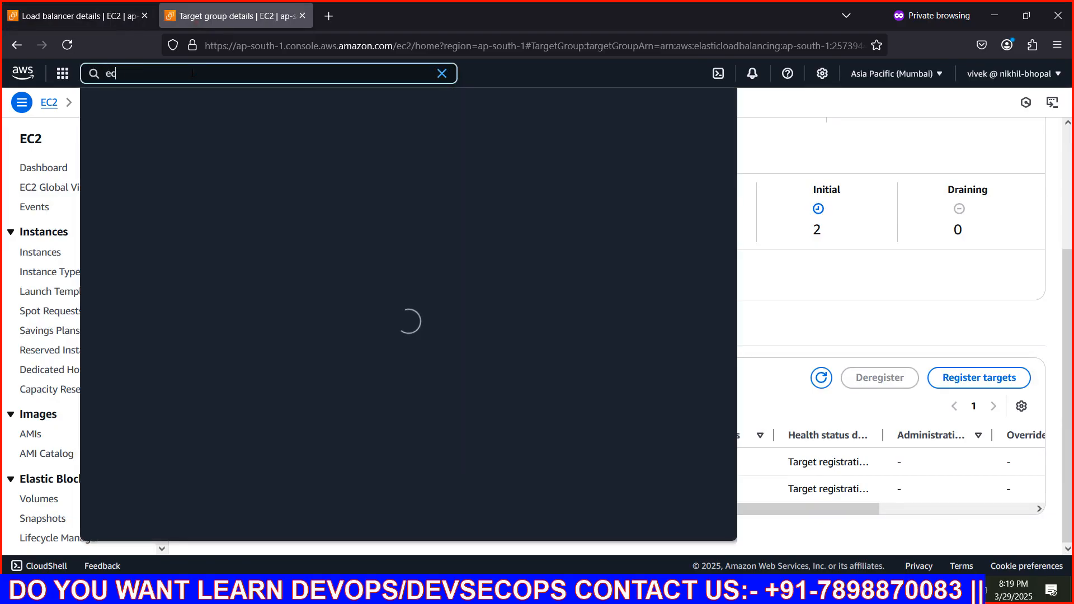
pyautogui.scroll(3, 225, 162)
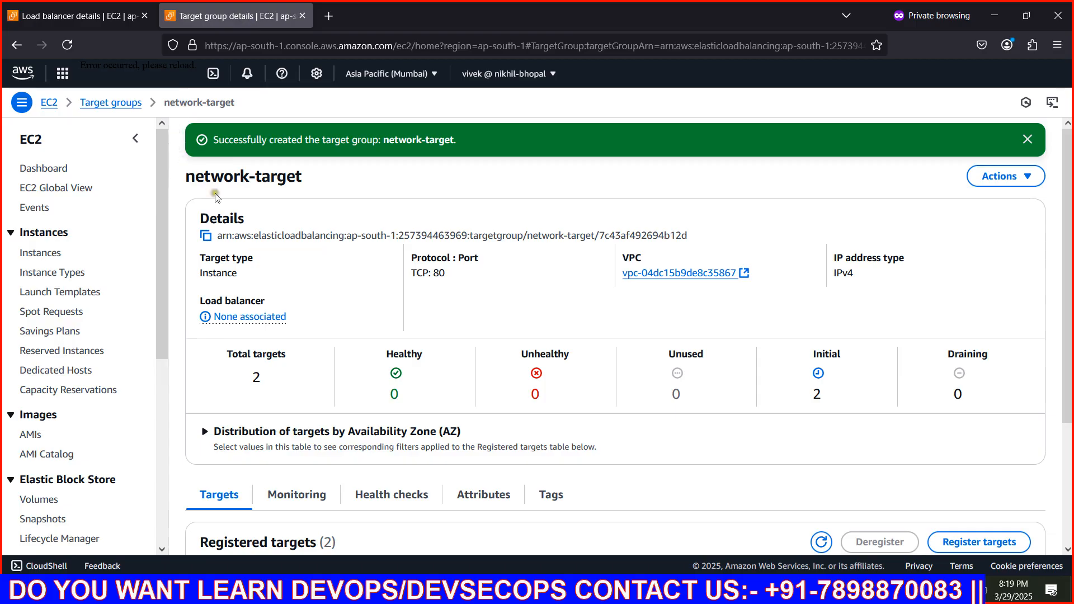
pyautogui.click(67, 45)
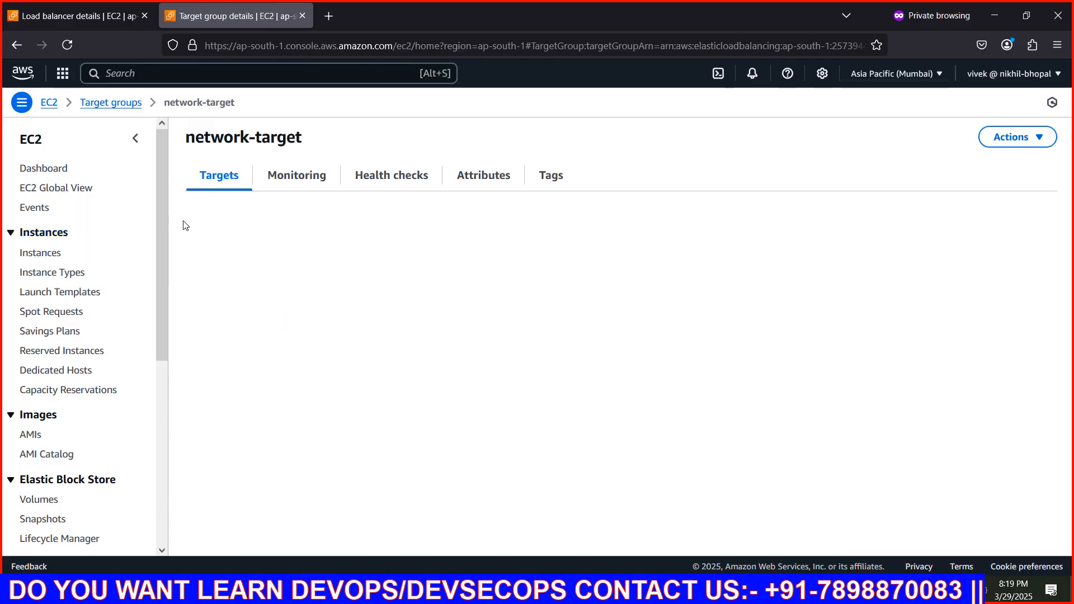
pyautogui.click(39, 168)
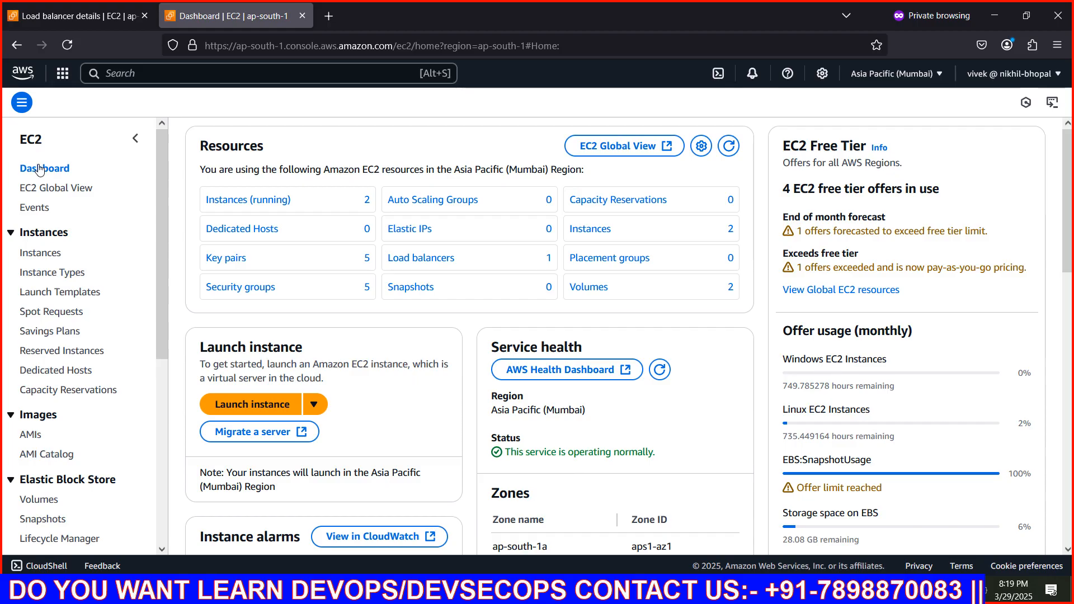
pyautogui.click(246, 202)
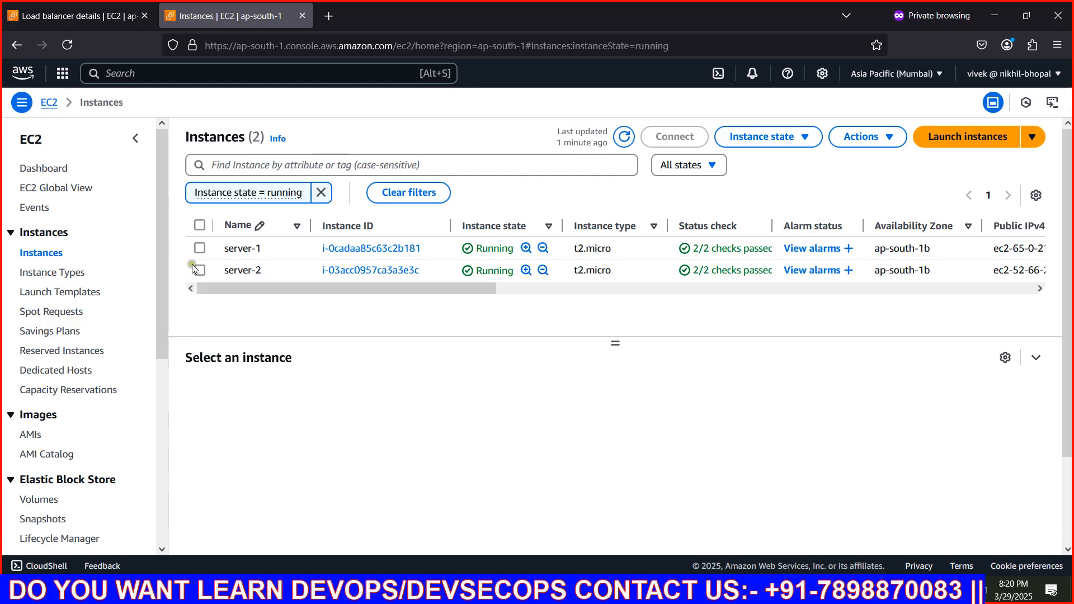
pyautogui.click(200, 249)
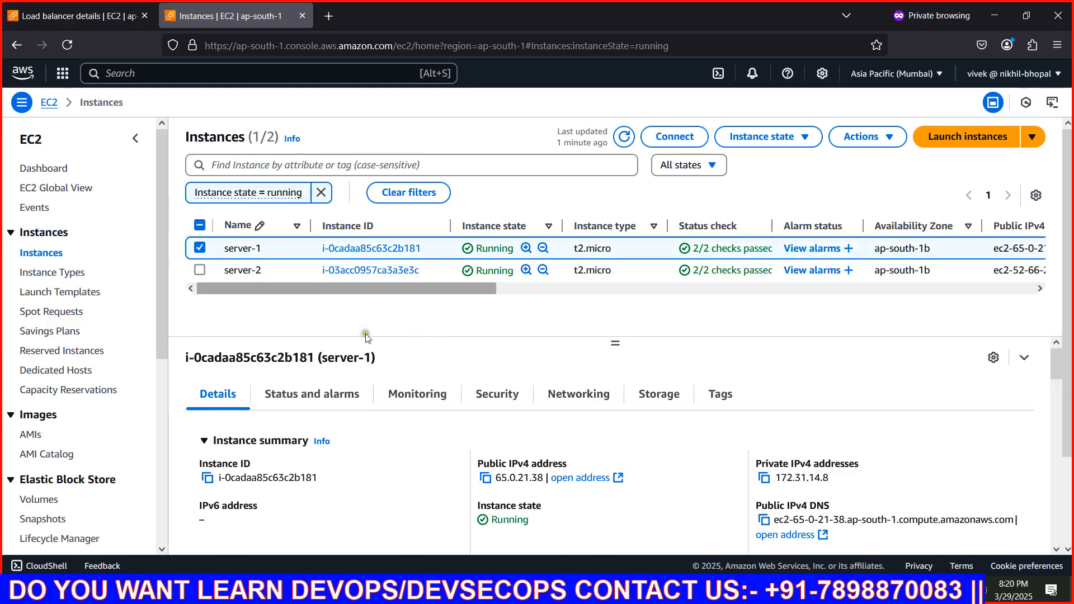
pyautogui.click(484, 478)
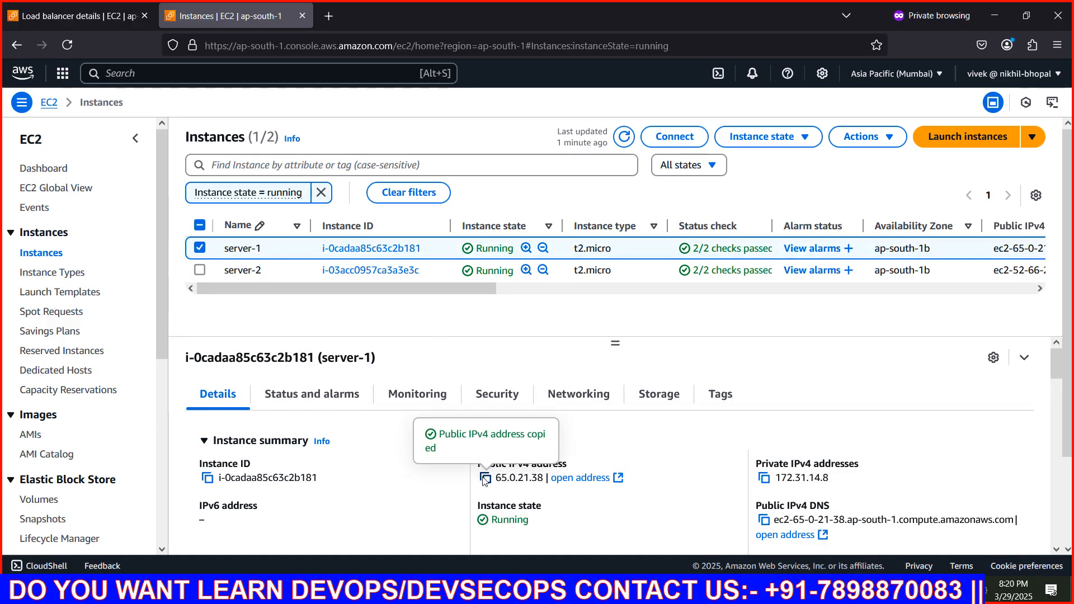
# Open a Windows Command Prompt and change to the Downloads folder
pyautogui.press('super+r')
pyautogui.write('cmd')
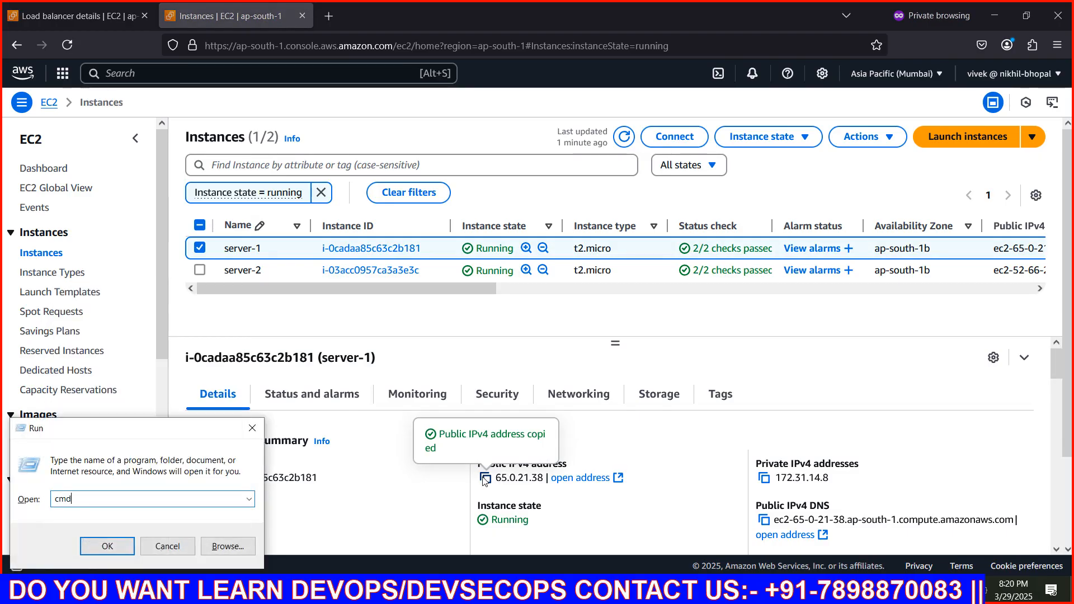
pyautogui.press('Return')
pyautogui.write('cd dow')
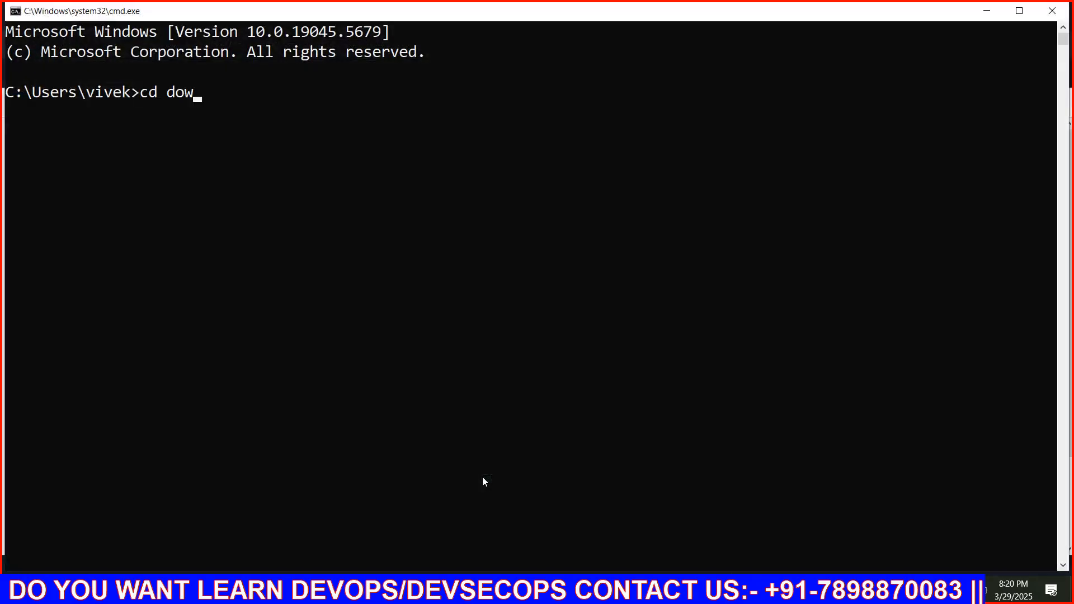
pyautogui.press('Tab')
pyautogui.press('Return')
pyautogui.write('ssh ec2')
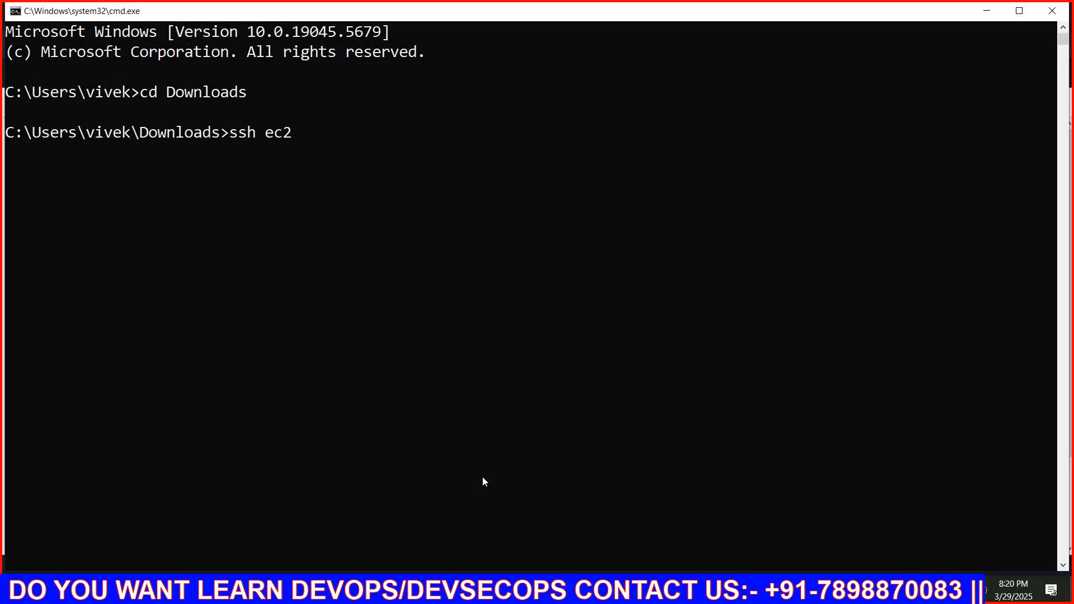
pyautogui.press('BackSpace')
pyautogui.press('BackSpace')
pyautogui.press('BackSpace')
pyautogui.write('ub')
pyautogui.press('BackSpace')
pyautogui.write('buntu@')
pyautogui.hotkey('ctrl', 'v')
pyautogui.write('-i myvp')
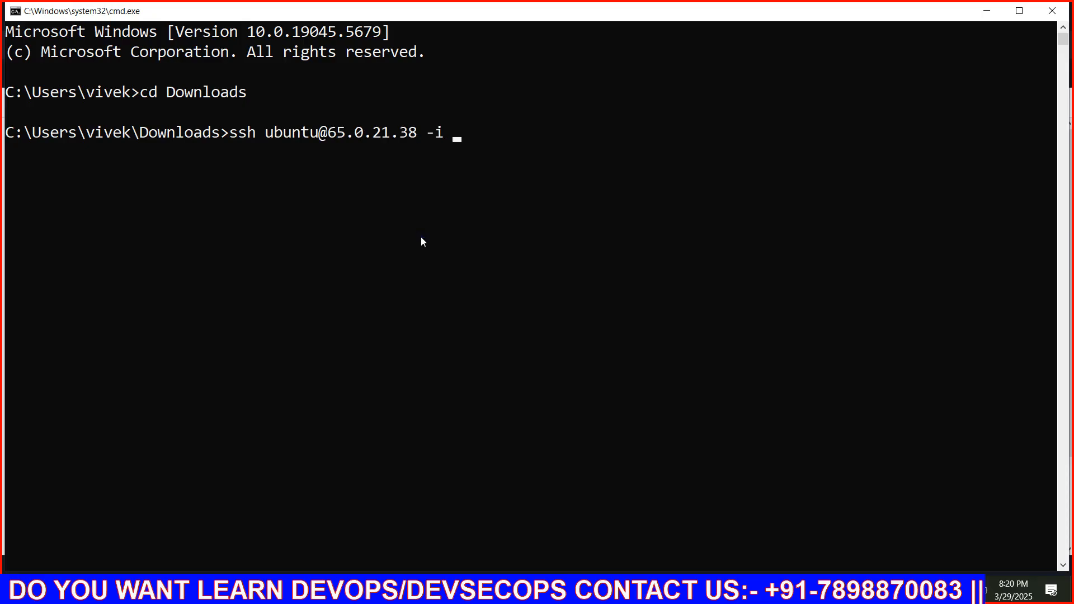
pyautogui.press('Tab')
pyautogui.press('Return')
pyautogui.write('yes')
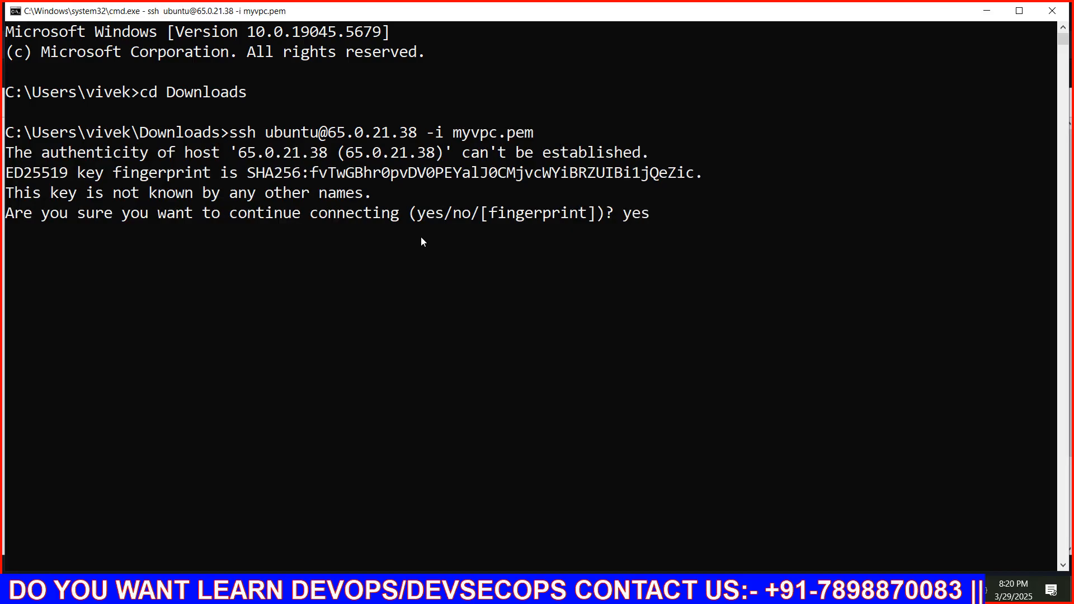
pyautogui.press('Return')
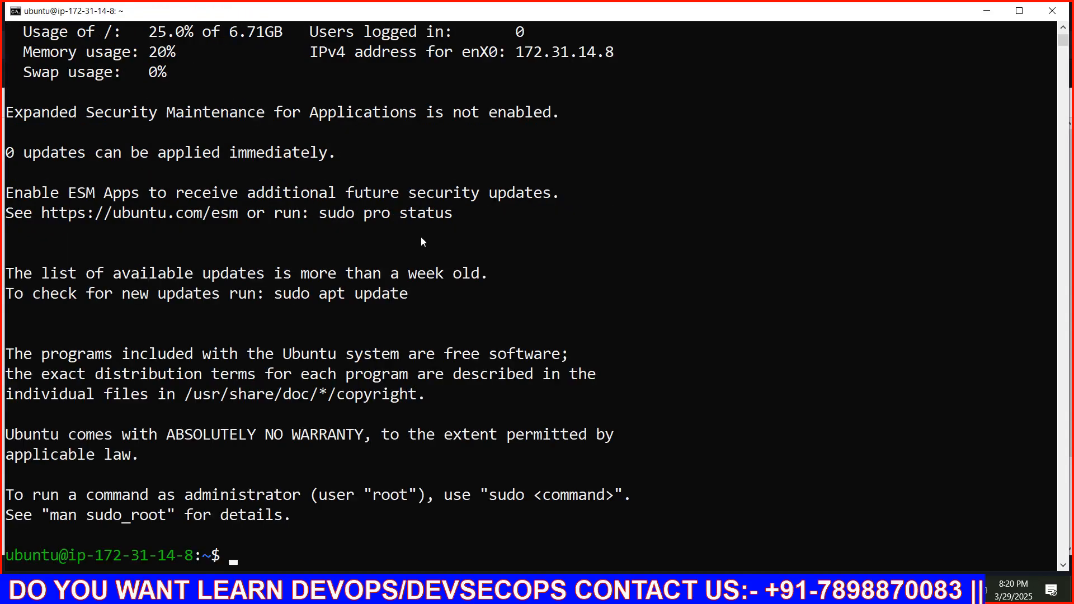
# Switch to a root shell with sudo -i and clear the terminal
pyautogui.write('sudo -i')
pyautogui.press('Return')
pyautogui.hotkey('ctrl', 'l')
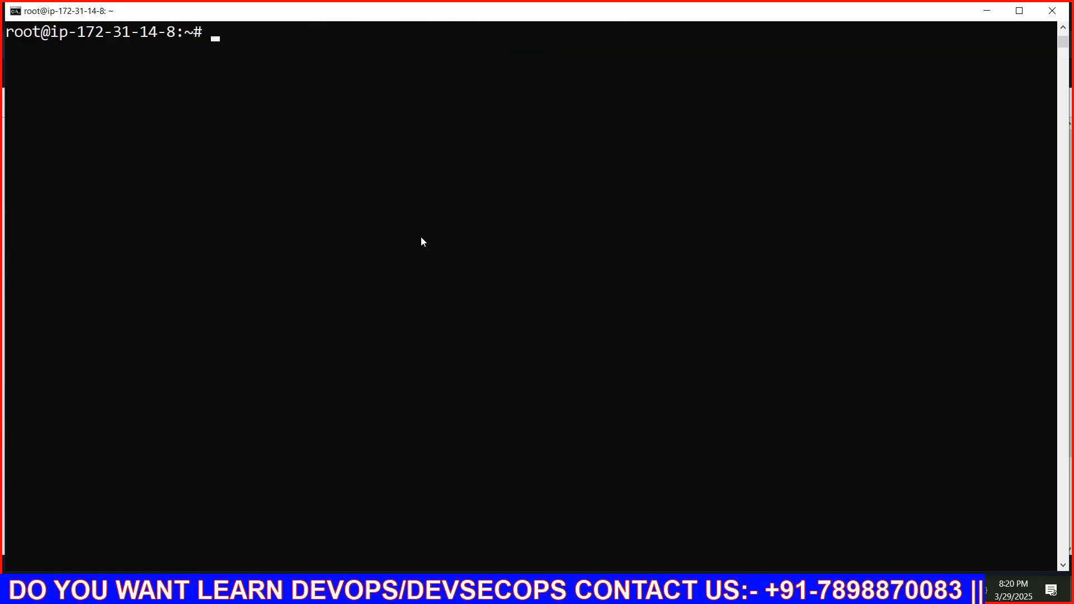
# Refresh the package lists on server-1 with apt update
pyautogui.write('apt inst')
pyautogui.press('BackSpace')
pyautogui.press('BackSpace')
pyautogui.press('BackSpace')
pyautogui.press('BackSpace')
pyautogui.write('update')
pyautogui.press('Return')
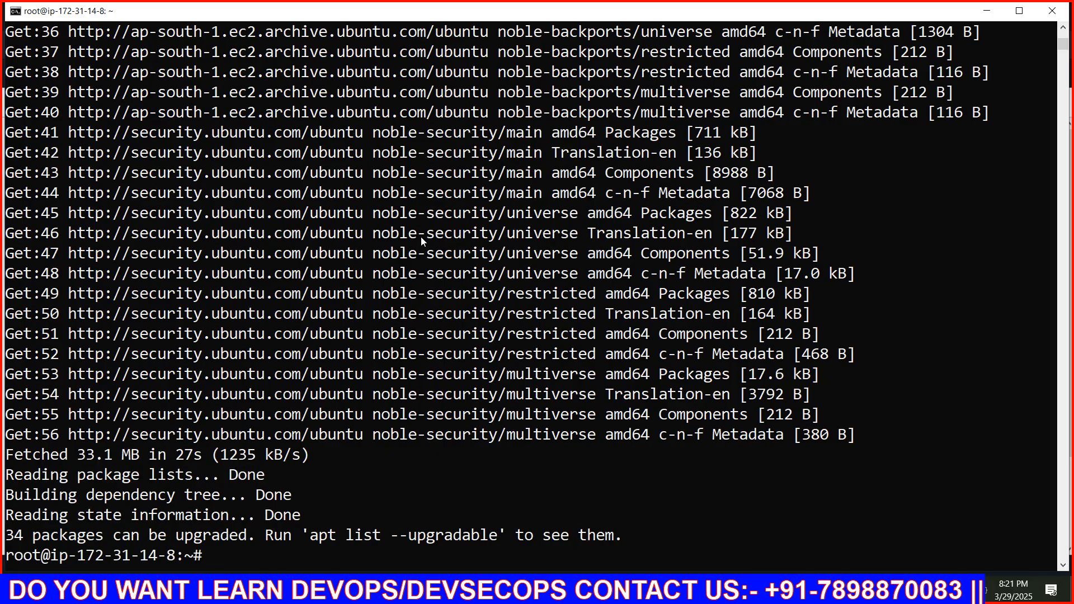
# Install the apache2 package on server-1 with apt, answering yes to prompts automatically with -y
pyautogui.hotkey('ctrl', 'l')
pyautogui.write('apt')
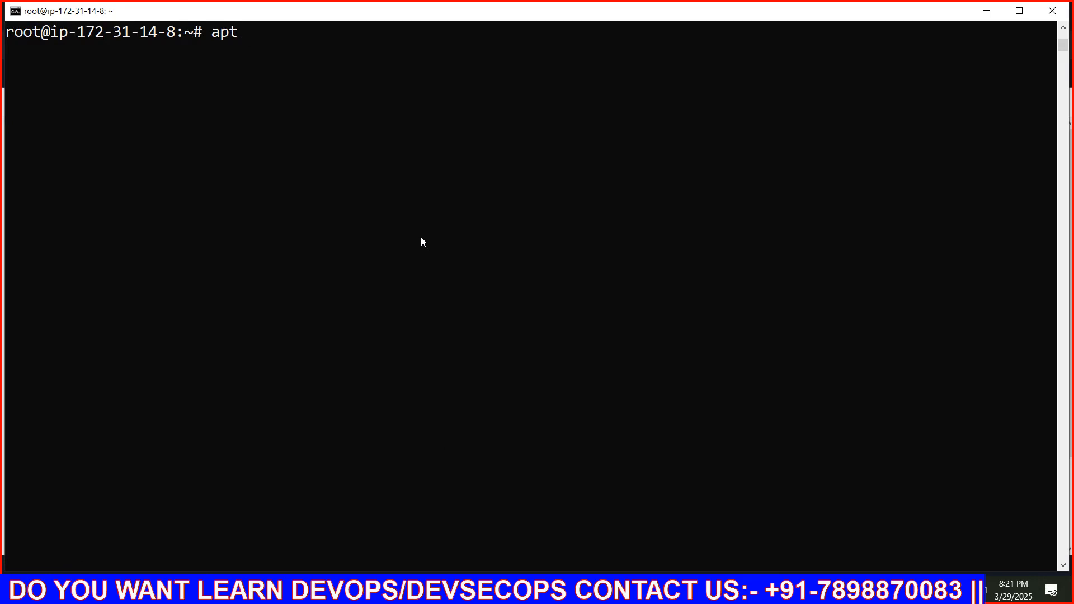
pyautogui.write('-ge')
pyautogui.press('BackSpace')
pyautogui.press('BackSpace')
pyautogui.press('BackSpace')
pyautogui.press('BackSpace')
pyautogui.write('install i')
pyautogui.press('BackSpace')
pyautogui.write('apach')
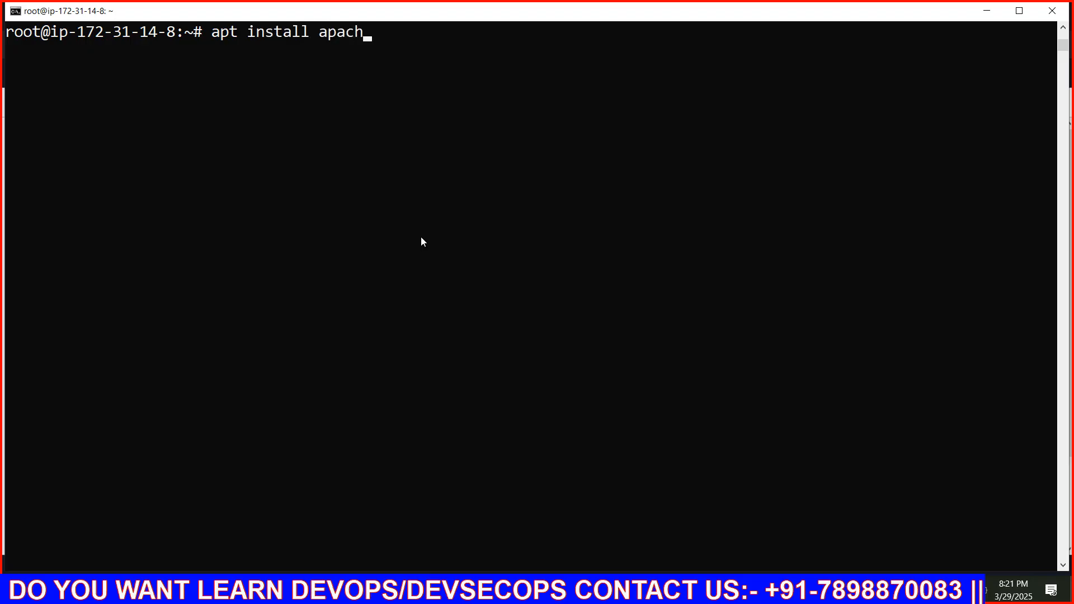
pyautogui.write('e2 -y')
pyautogui.press('Return')
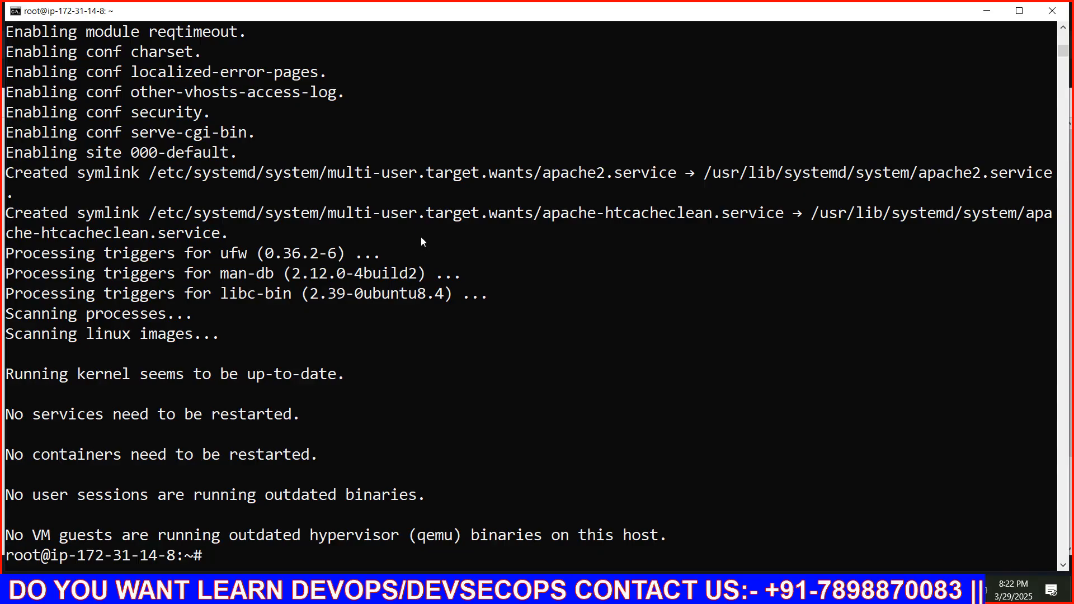
# Clear the terminal and start the apache2 service on server-1 with systemctl
pyautogui.hotkey('ctrl', 'l')
pyautogui.write('syste,')
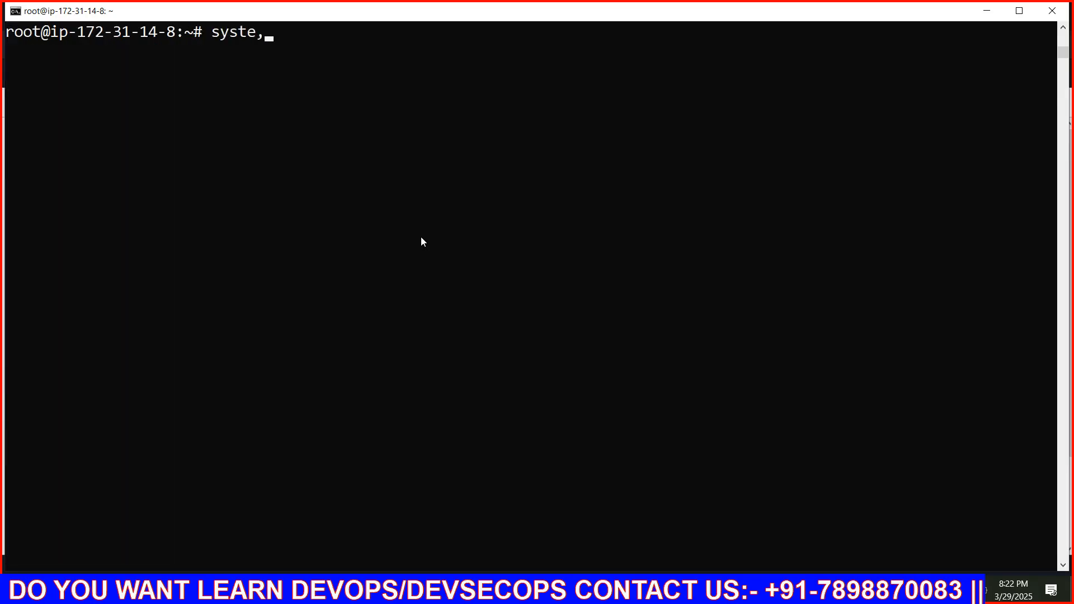
pyautogui.press('BackSpace')
pyautogui.write('mctl star')
pyautogui.write('t ')
pyautogui.write('aoa')
pyautogui.press('BackSpace')
pyautogui.press('BackSpace')
pyautogui.write('pache2')
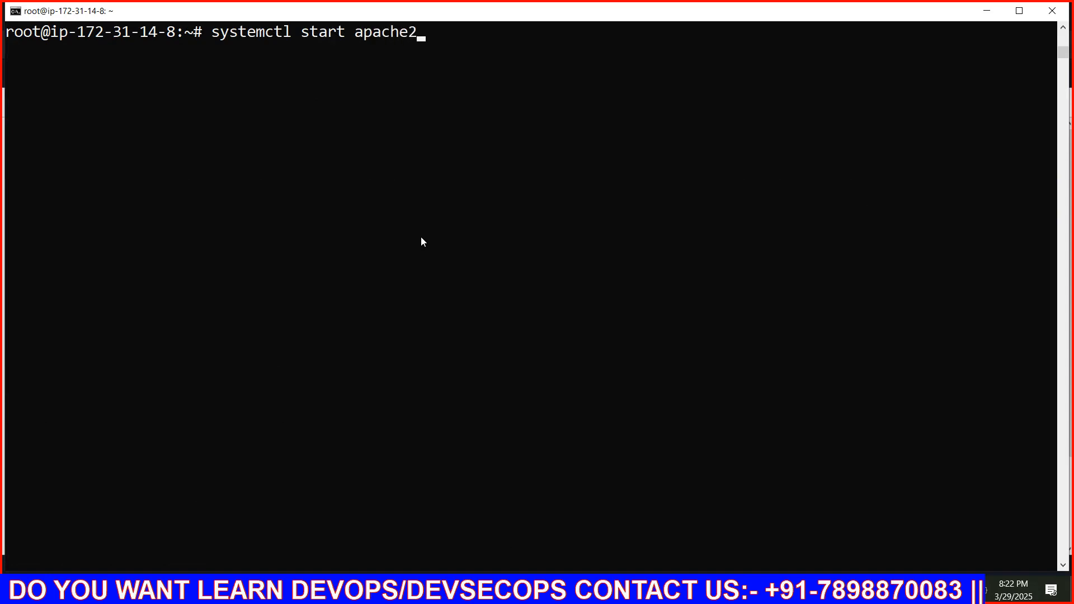
pyautogui.press('Return')
# Enable the apache2 service at boot on server-1 with systemctl
pyautogui.press('Up')
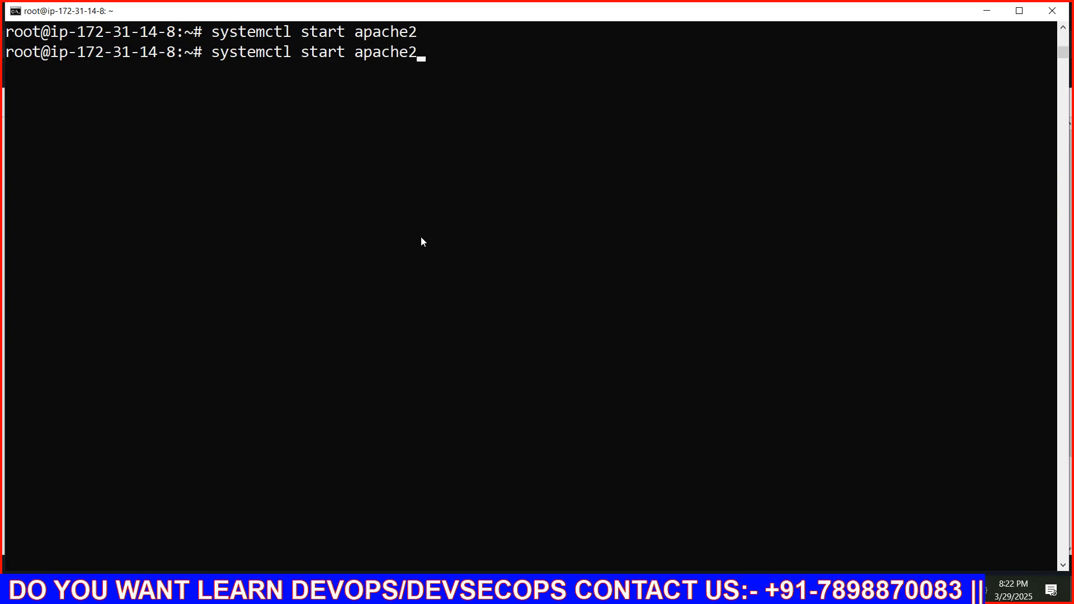
pyautogui.press('Left')
pyautogui.press('Left')
pyautogui.press('Left')
pyautogui.press('Left')
pyautogui.press('Left')
pyautogui.press('Left')
pyautogui.press('Left')
pyautogui.press('Left')
pyautogui.press('BackSpace')
pyautogui.press('BackSpace')
pyautogui.press('BackSpace')
pyautogui.press('BackSpace')
pyautogui.press('BackSpace')
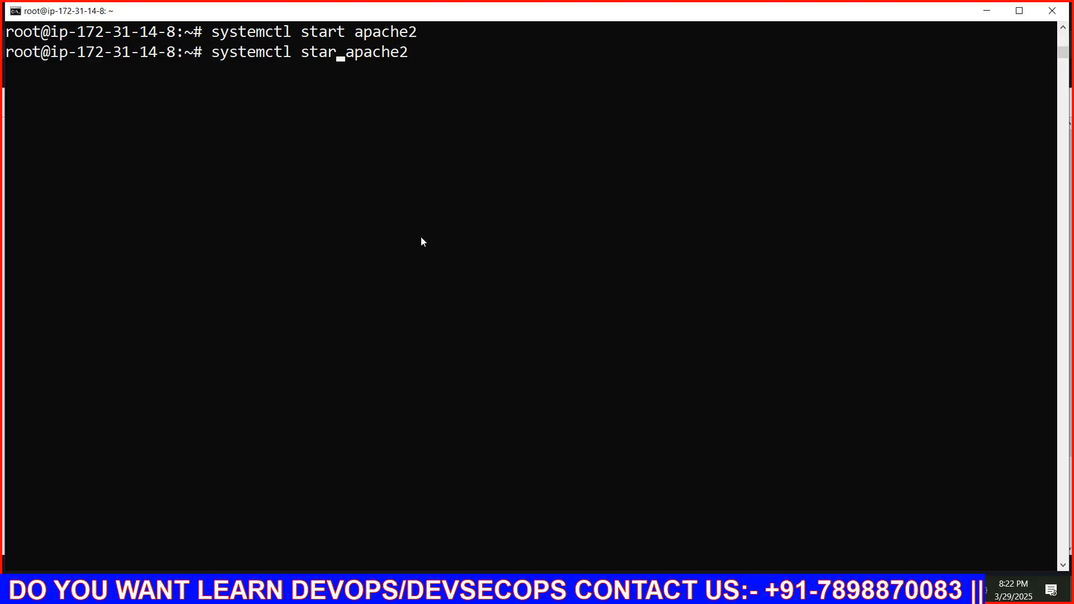
pyautogui.write('enable')
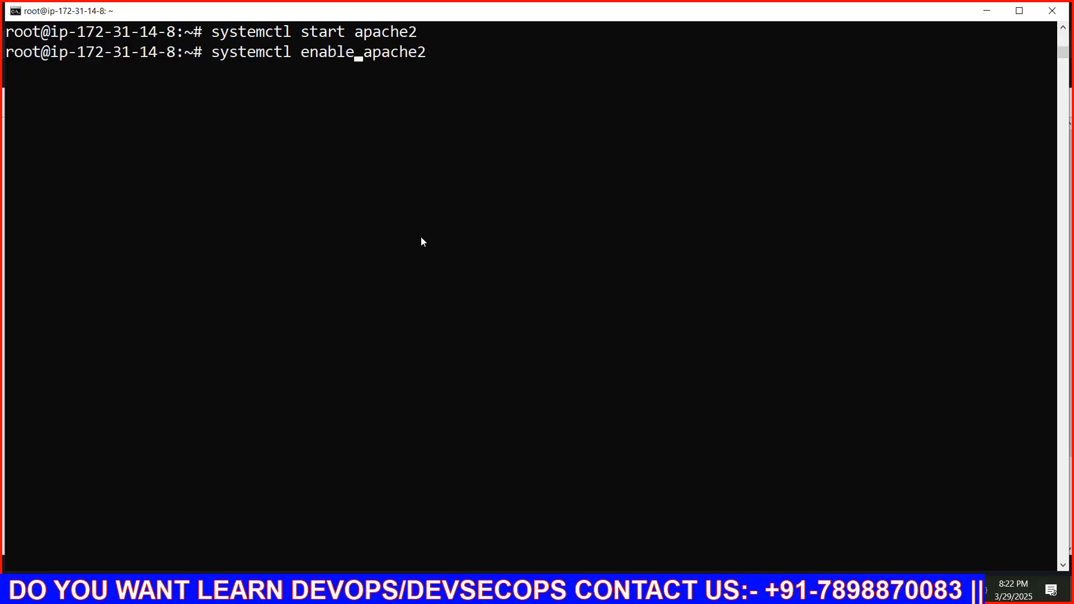
pyautogui.press('Return')
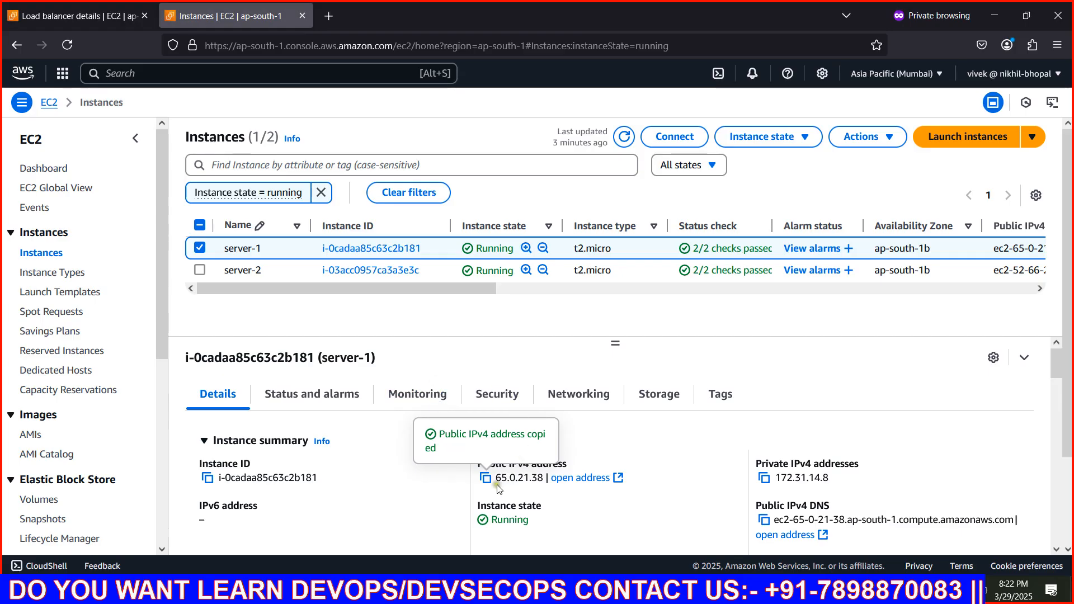
# Check server-1's web page at 65.0.21.38 in a new browser tab, and close that tab
pyautogui.click(335, 15)
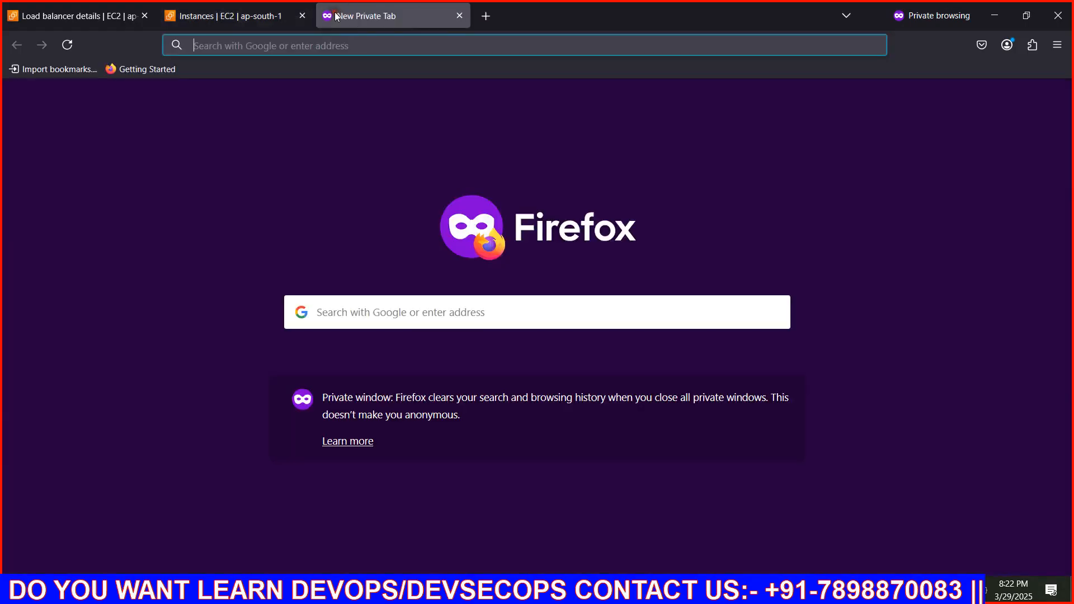
pyautogui.write('65.0.21.38')
pyautogui.press('Return')
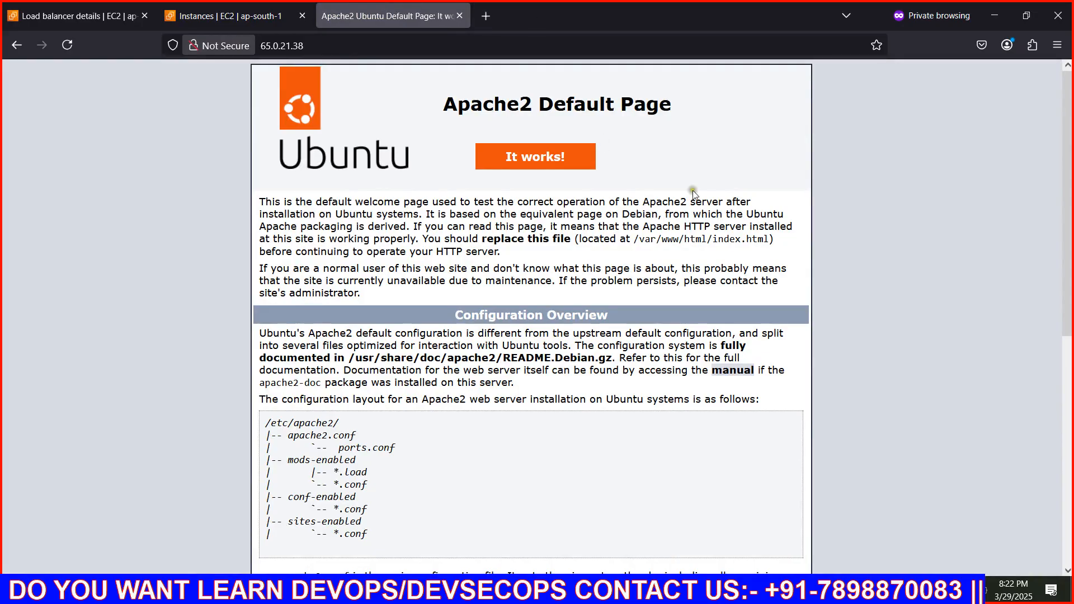
pyautogui.scroll(-5, 369, 322)
pyautogui.scroll(5, 369, 321)
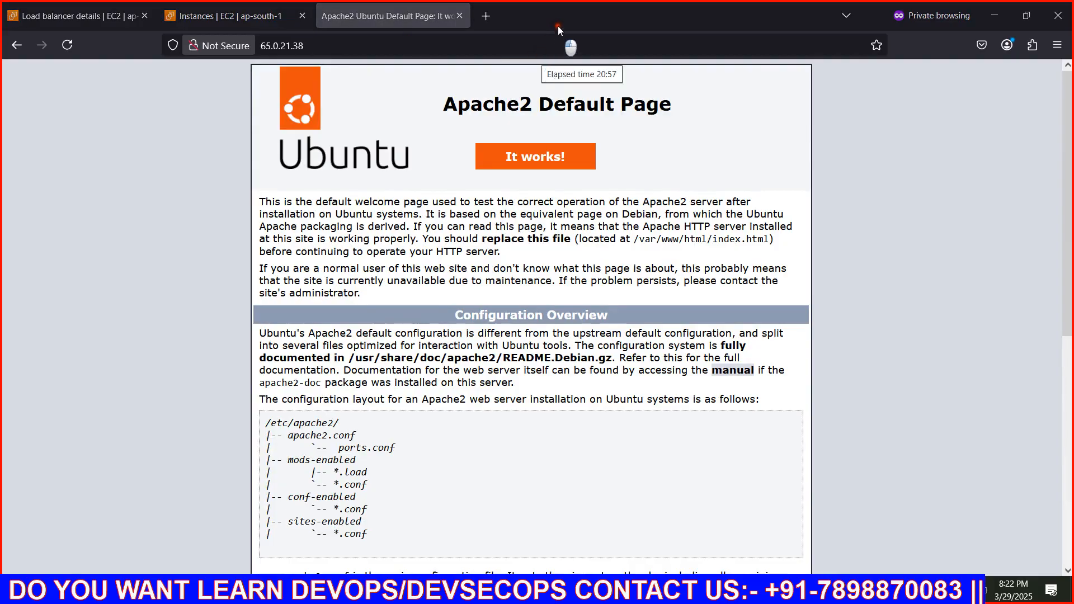
pyautogui.click(460, 16)
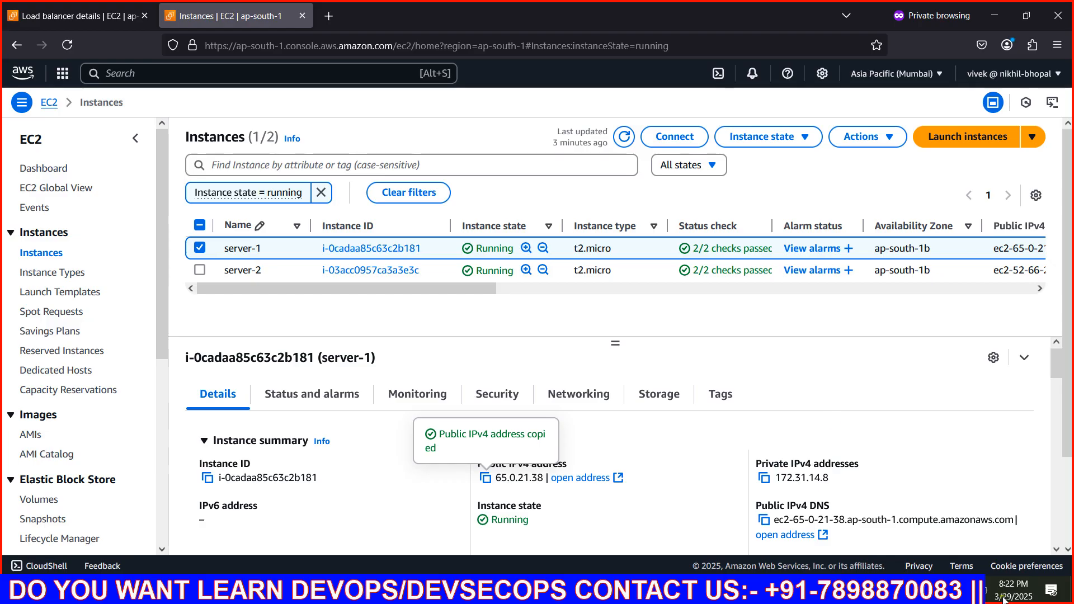
# Select only server-2 in the EC2 instances list and copy its public IPv4 address
pyautogui.click(200, 248)
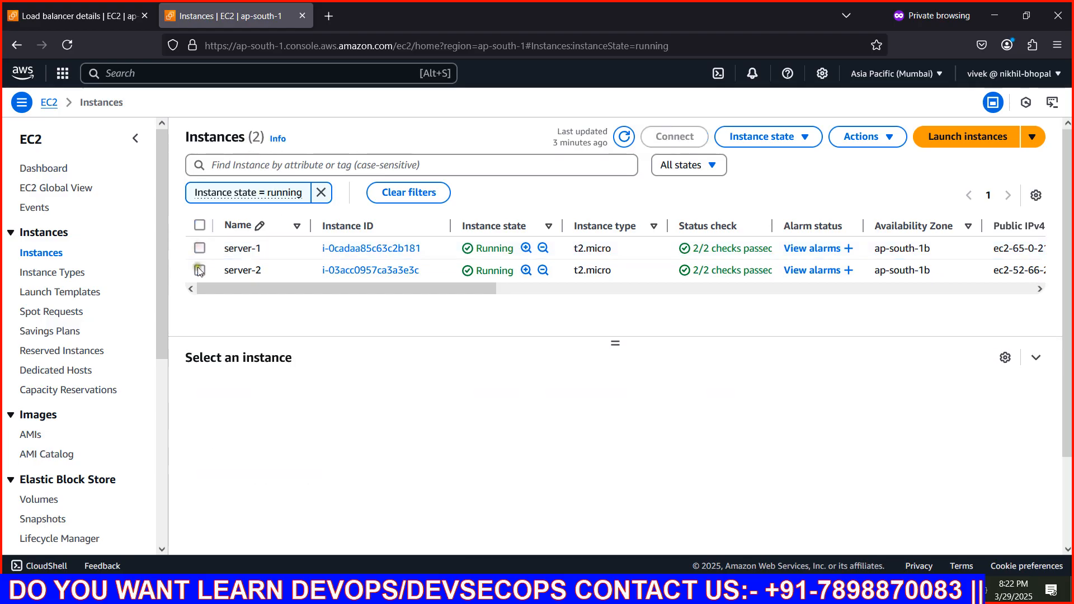
pyautogui.click(199, 271)
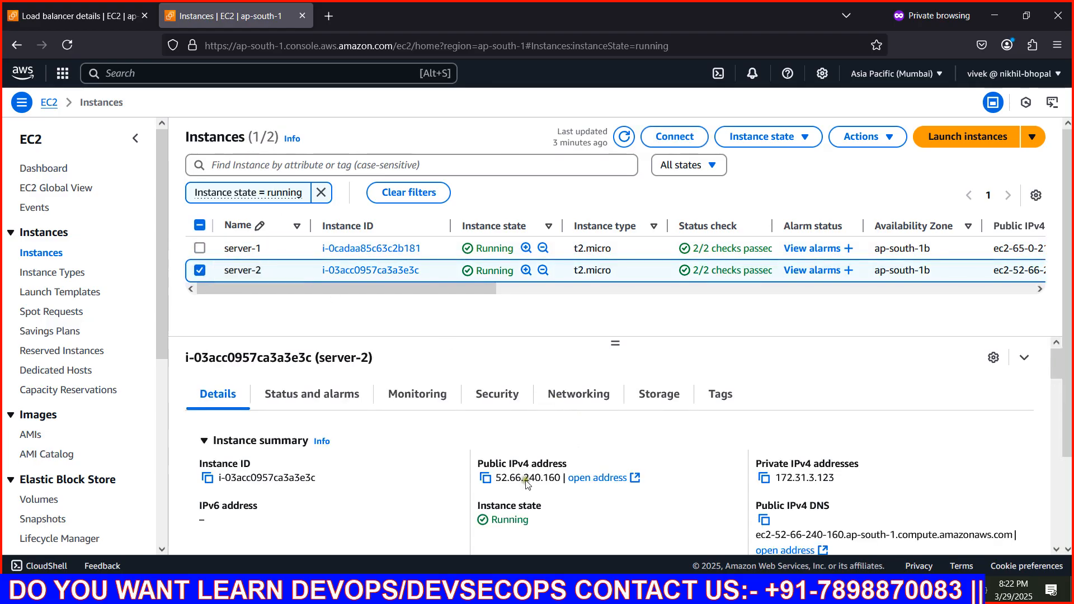
pyautogui.click(485, 478)
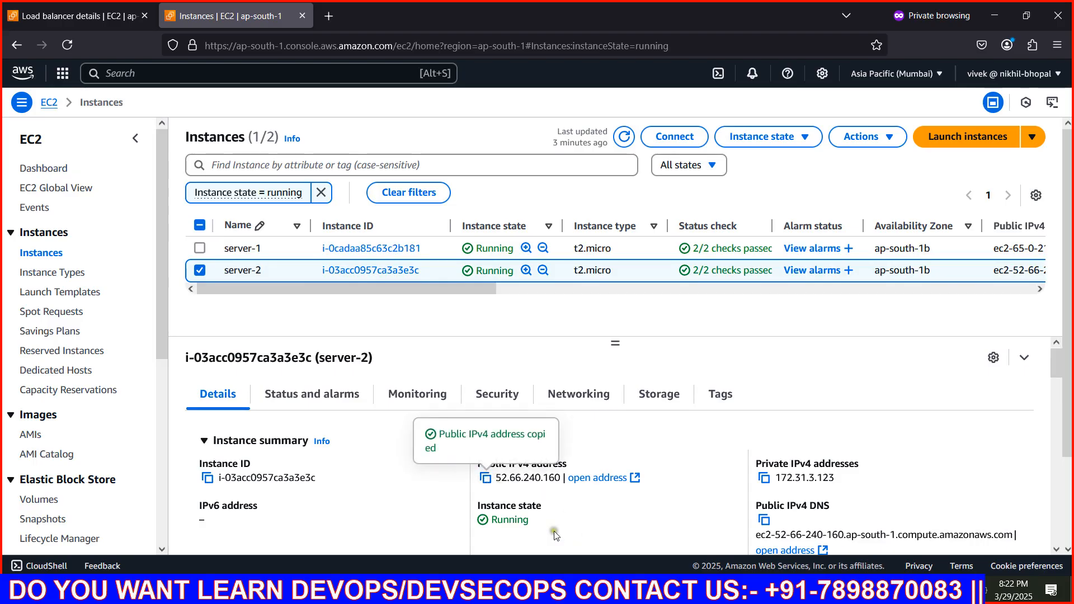
# Open another Windows Command Prompt and change to the Downloads folder for the server-2 connection
pyautogui.press('super+r')
pyautogui.write('cmd')
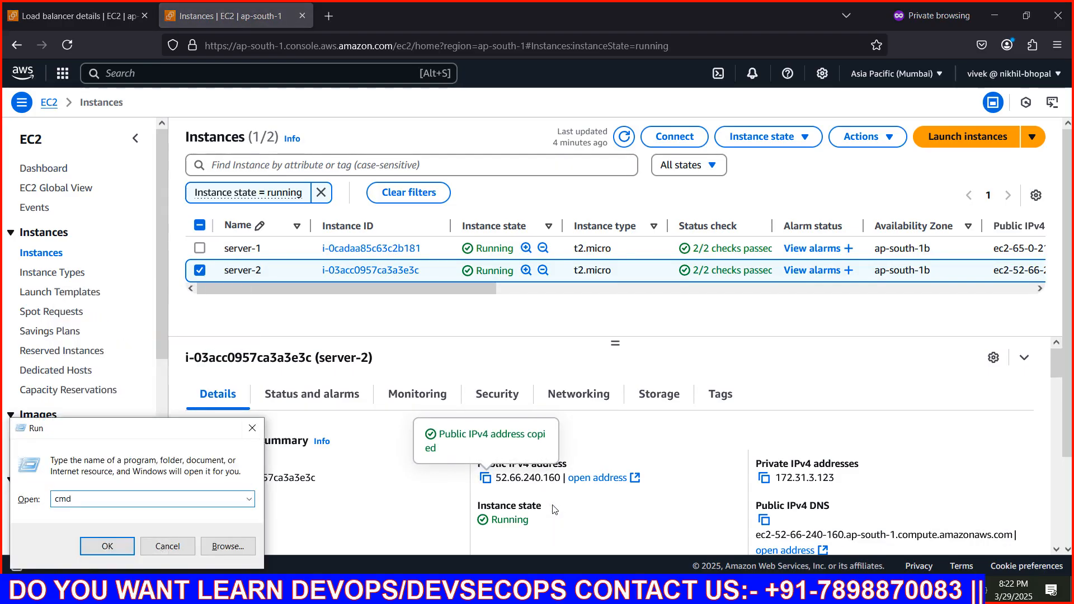
pyautogui.press('Return')
pyautogui.write('cd')
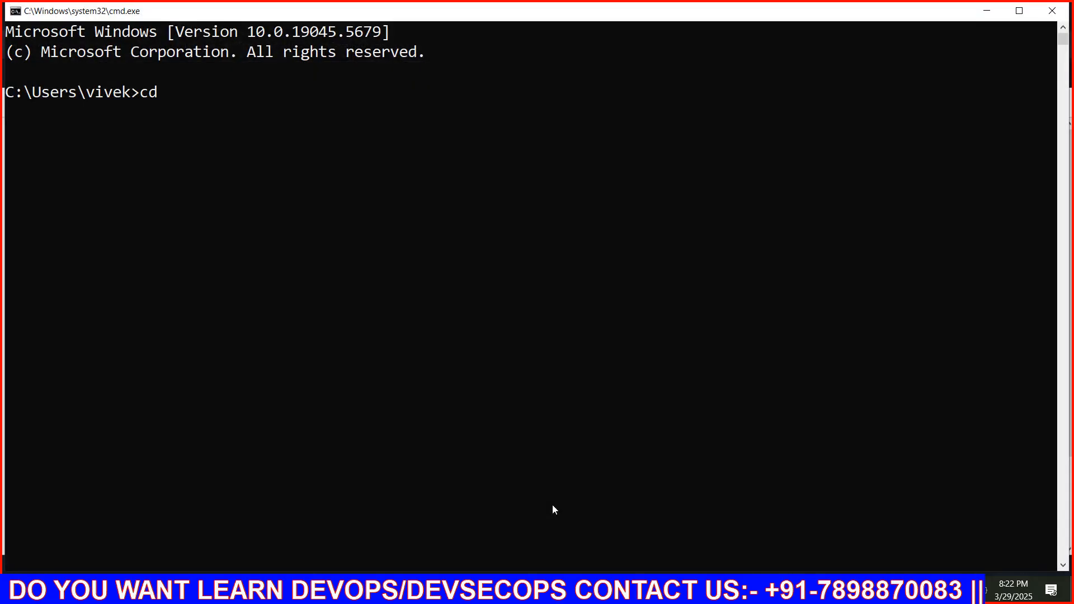
pyautogui.write(' dow')
pyautogui.press('Tab')
pyautogui.press('Return')
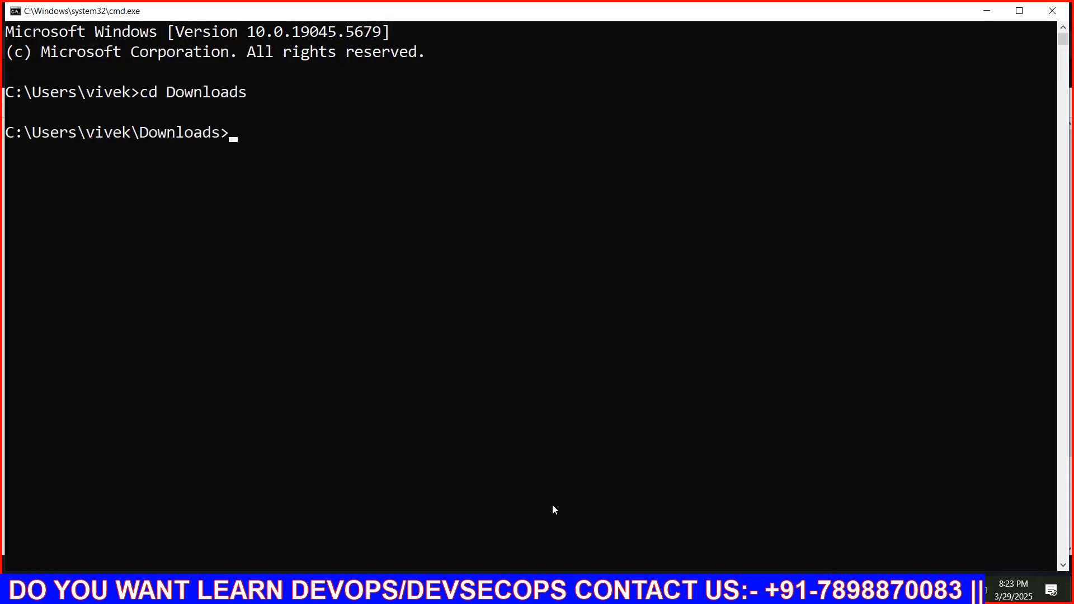
pyautogui.write('ssh ubuntu@')
pyautogui.hotkey('ctrl', 'v')
pyautogui.write('-')
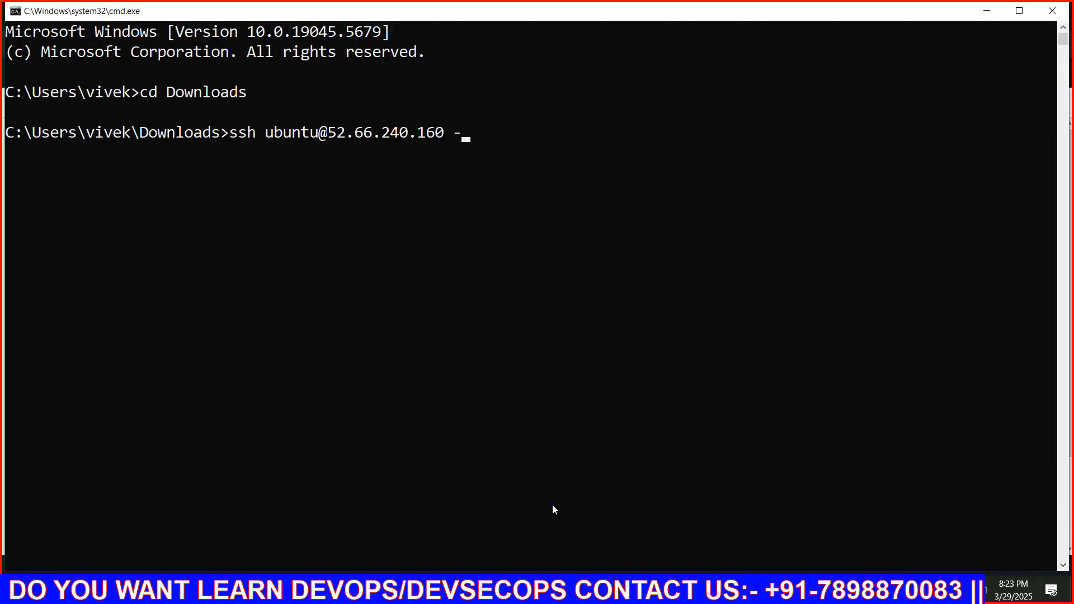
pyautogui.write('i myvpc.pem')
pyautogui.press('Return')
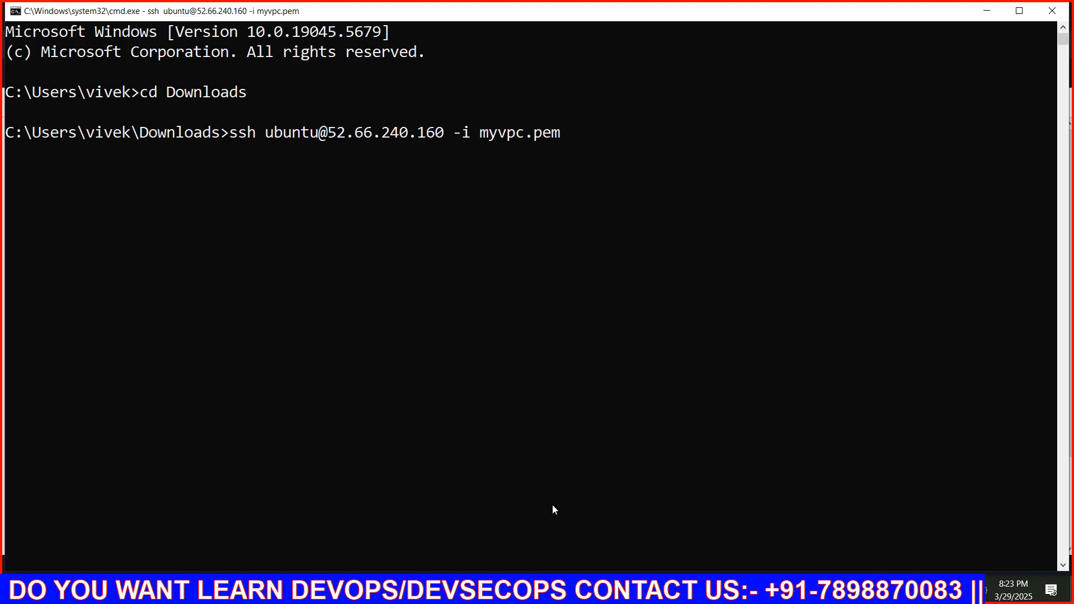
pyautogui.write('yes')
pyautogui.press('Return')
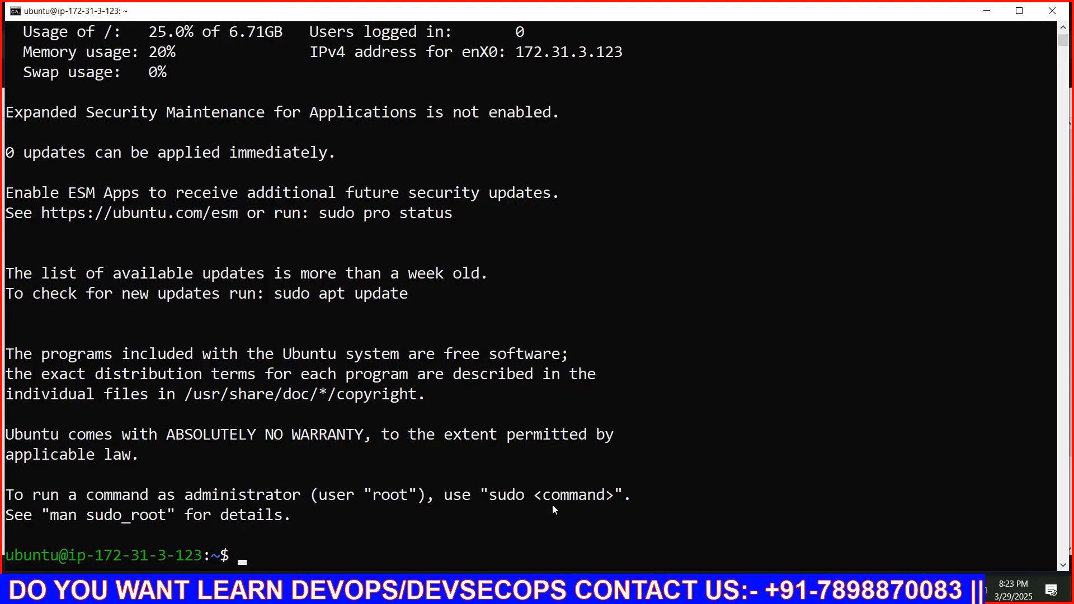
# Switch to a root shell on server-2 with sudo -i and clear the terminal
pyautogui.hotkey('ctrl', 'l')
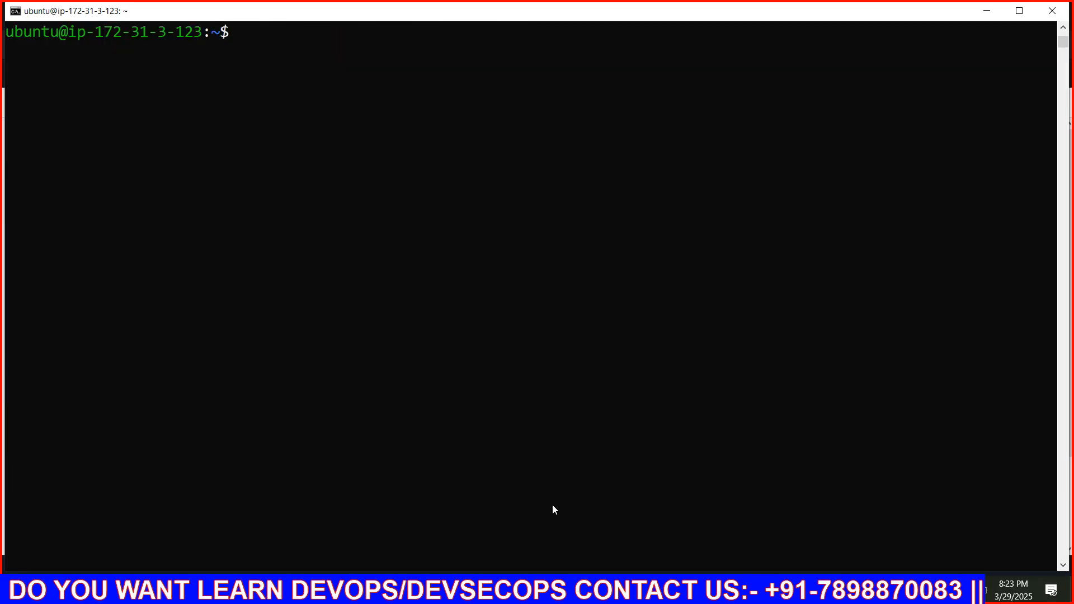
pyautogui.write('sudo -i')
pyautogui.press('Return')
pyautogui.hotkey('ctrl', 'l')
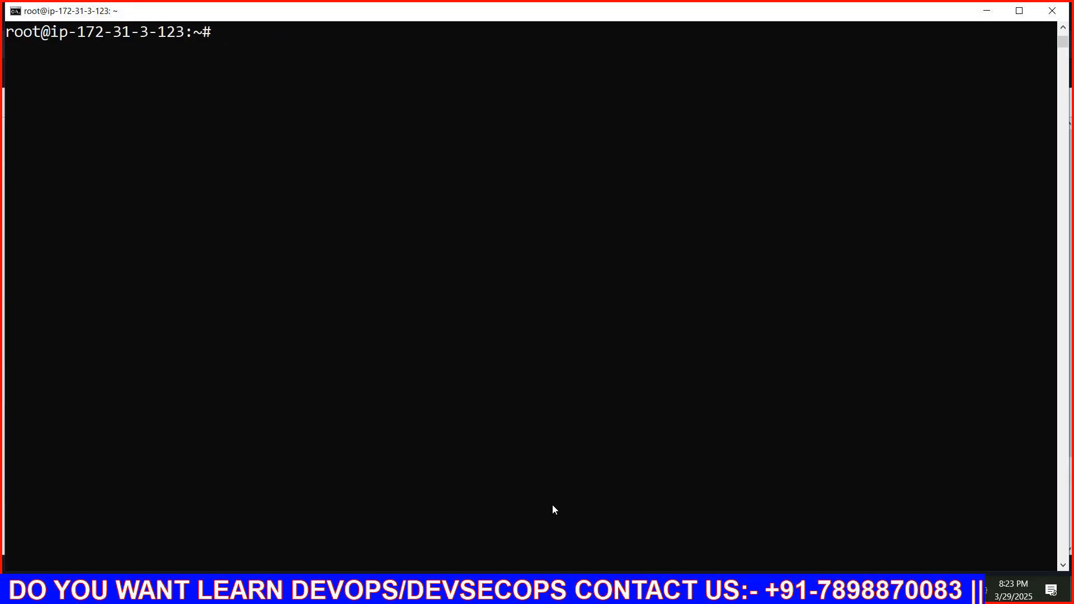
# Refresh the package lists on server-2 with apt update
pyautogui.write('vim')
pyautogui.press('BackSpace')
pyautogui.press('BackSpace')
pyautogui.press('BackSpace')
pyautogui.write('apt upd')
pyautogui.press('BackSpace')
pyautogui.write('pdate')
pyautogui.press('Return')
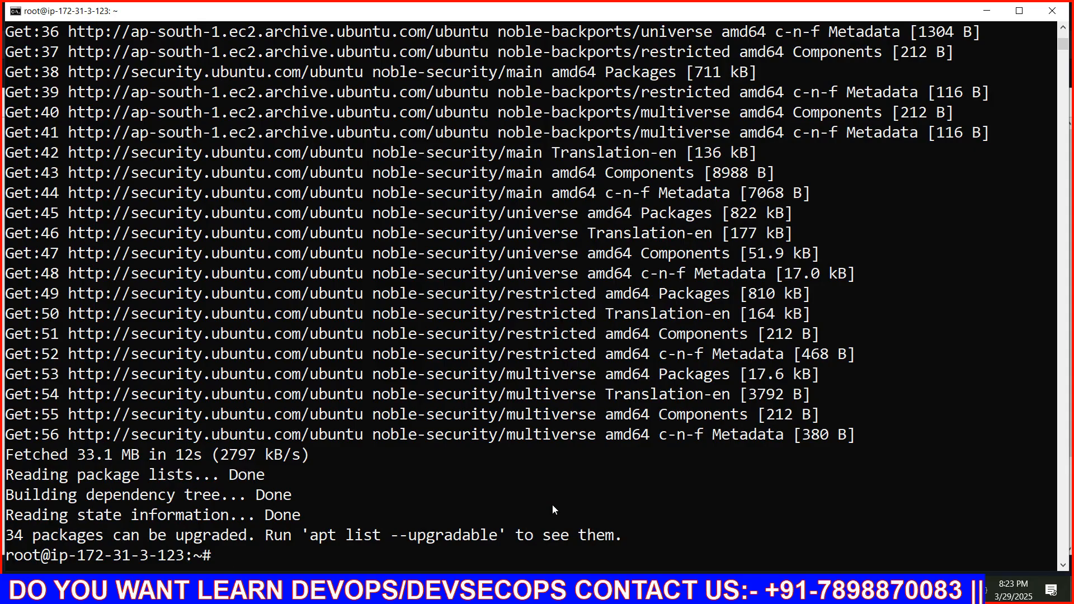
# Install the nginx package on server-2 with apt install nginx -y and clear the terminal
pyautogui.hotkey('ctrl', 'l')
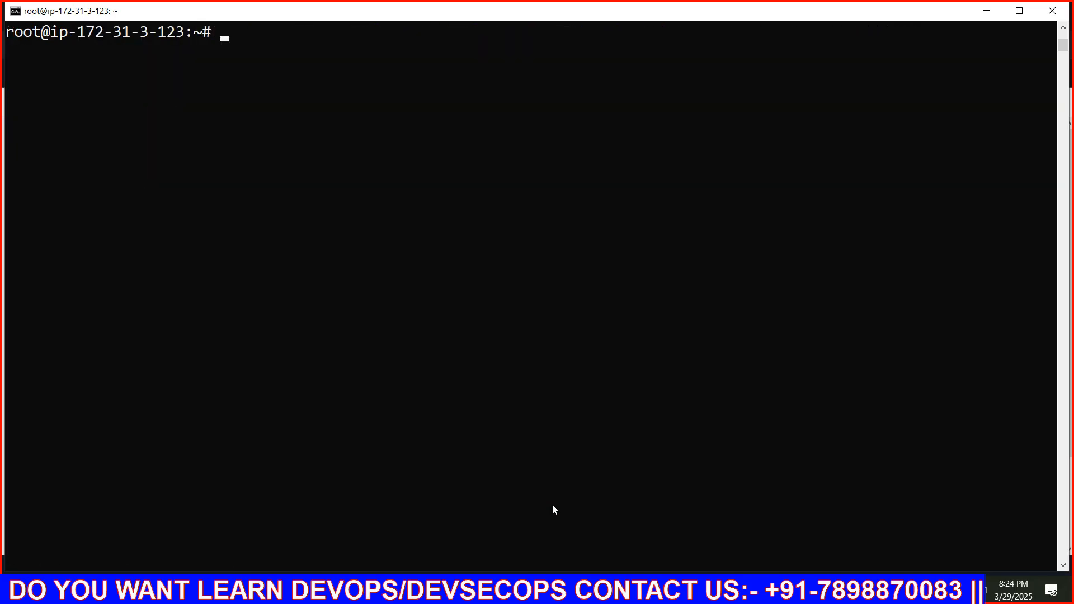
pyautogui.write('apt install ')
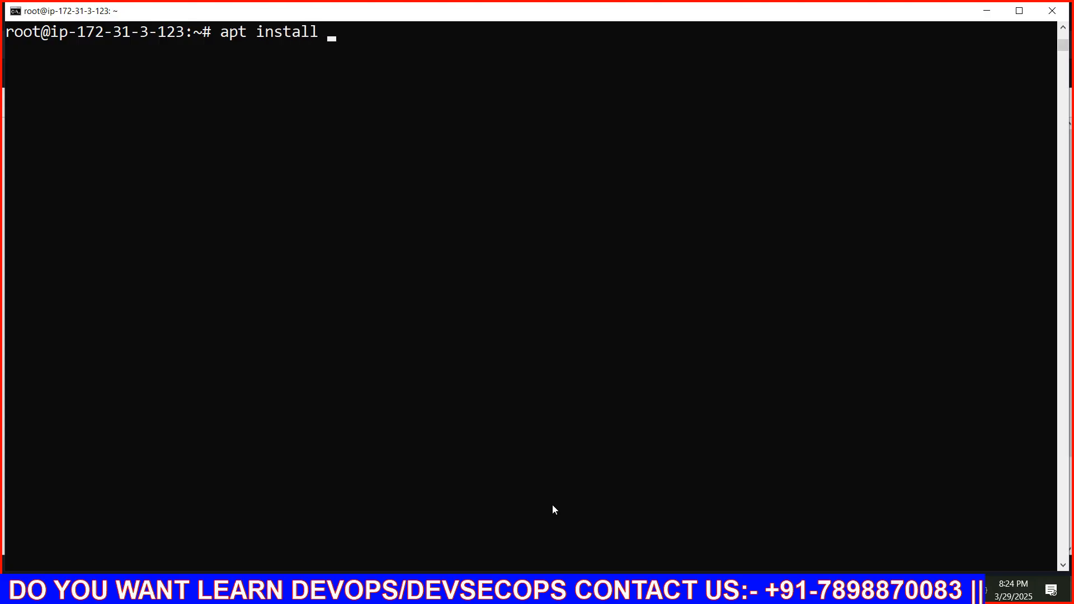
pyautogui.write('nginx -y')
pyautogui.press('Return')
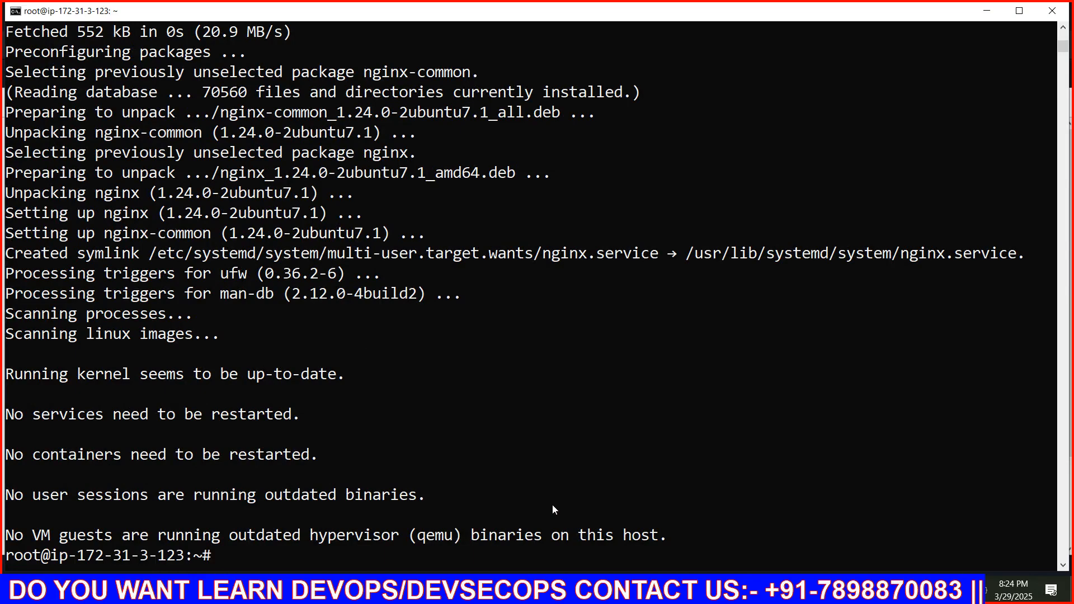
pyautogui.hotkey('ctrl', 'l')
# Switch to Firefox, copy server-2's public IPv4 address and load 52.66.240.160 in a new tab
pyautogui.hotkey('alt', 'Tab')
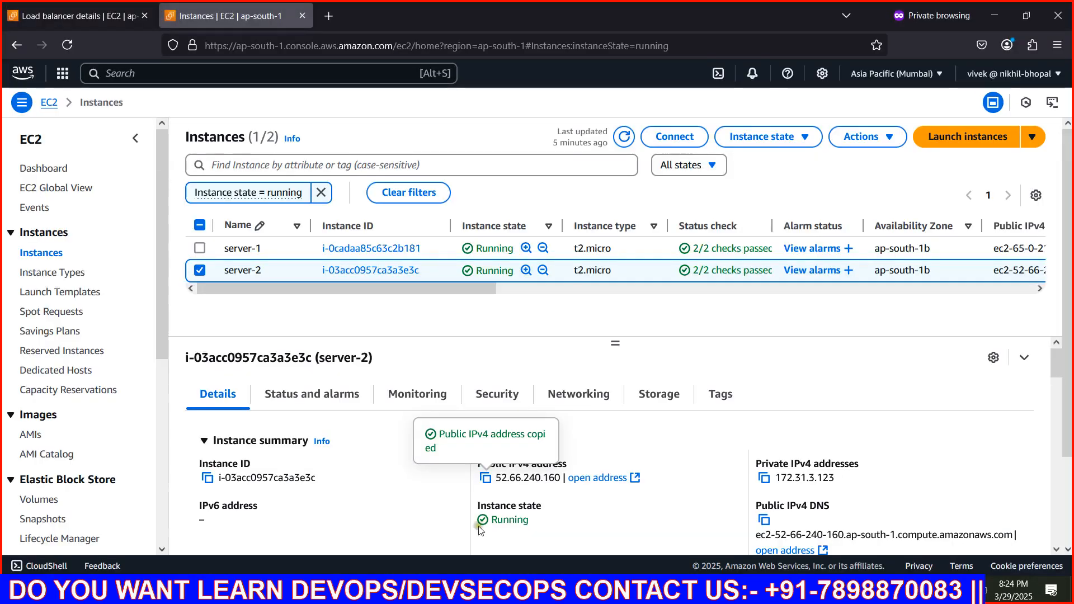
pyautogui.click(486, 479)
pyautogui.click(326, 25)
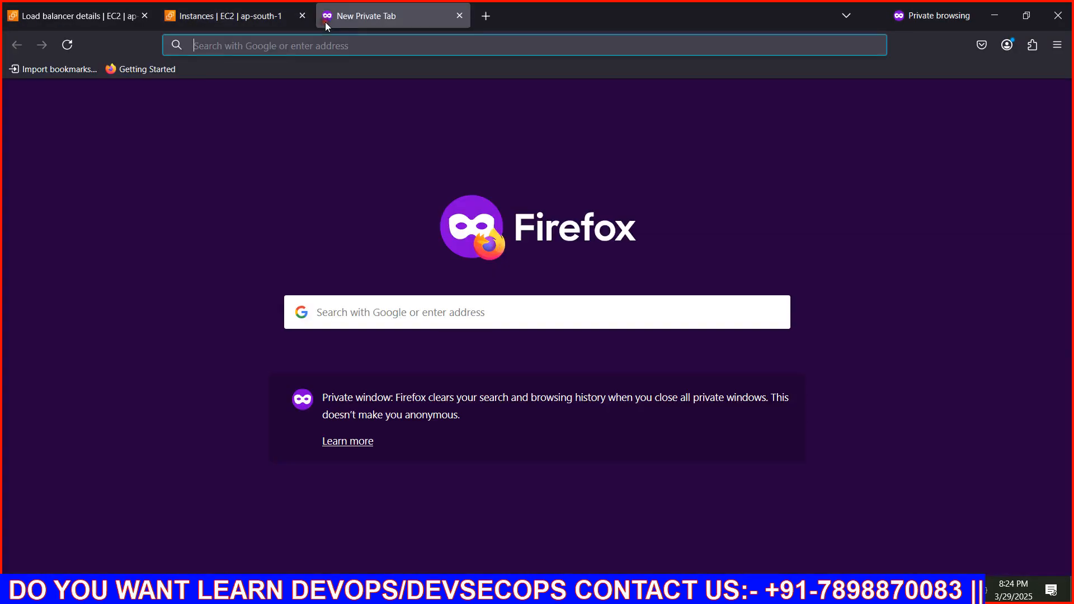
pyautogui.hotkey('ctrl', 'v')
pyautogui.press('Return')
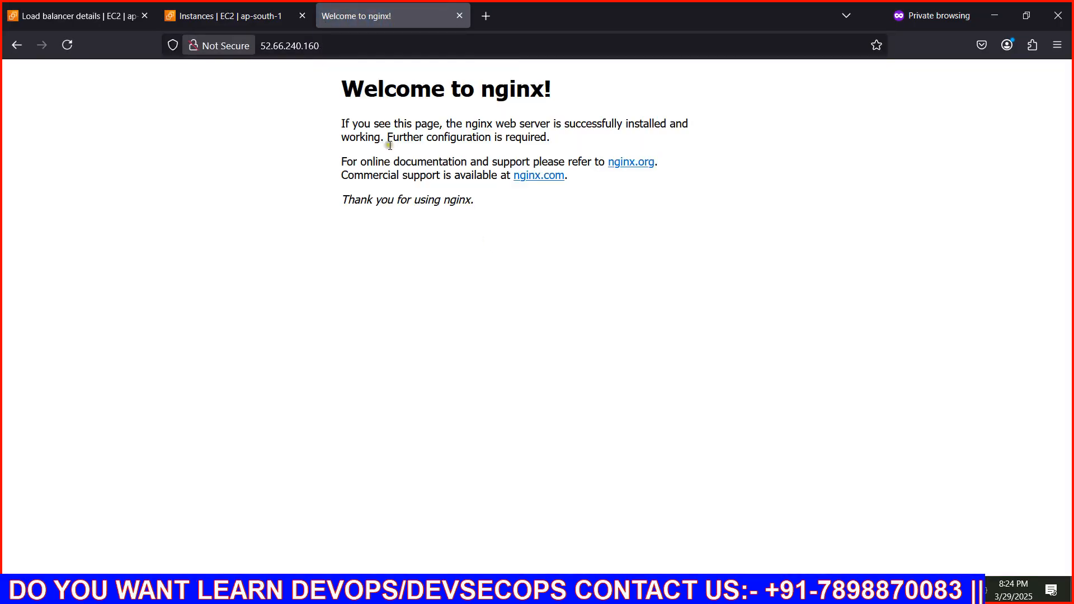
# Select only server-1 in the instances list, copy its public IPv4 address and load 65.0.21.38 in a new tab
pyautogui.click(241, 15)
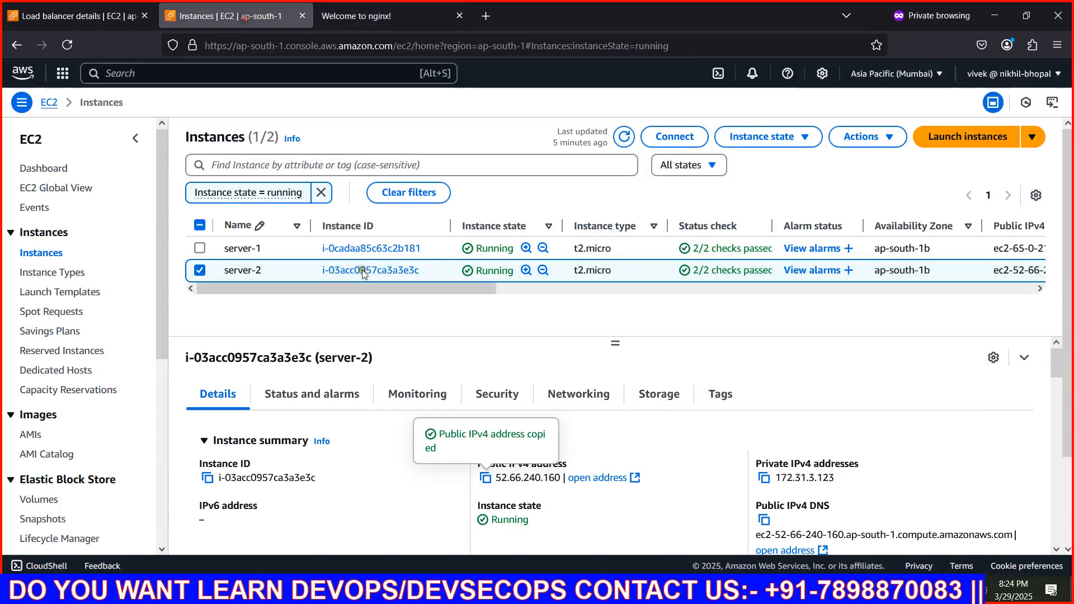
pyautogui.click(200, 270)
pyautogui.click(200, 248)
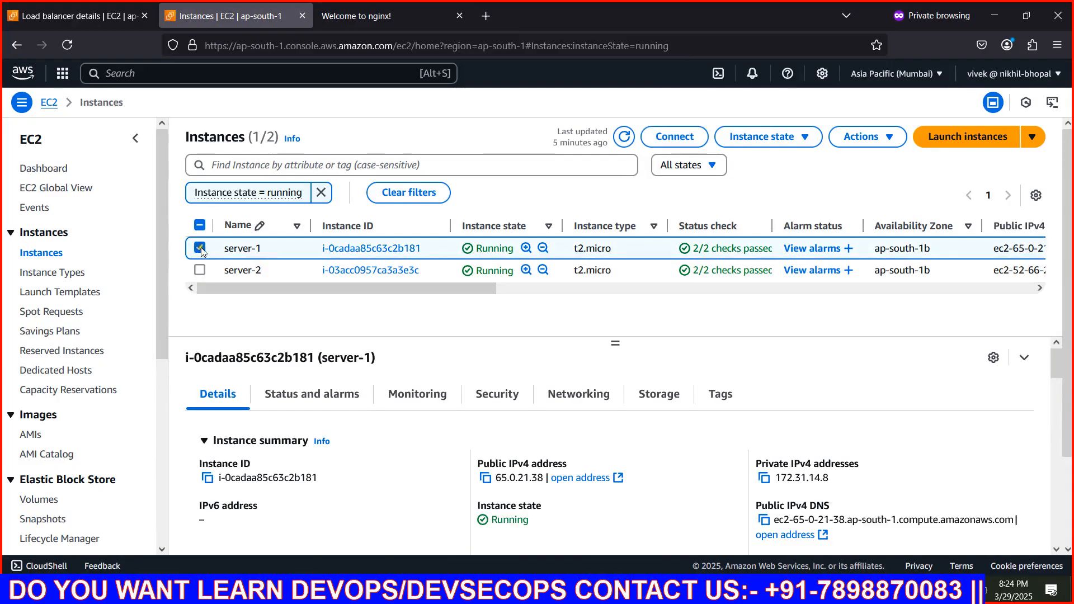
pyautogui.click(486, 478)
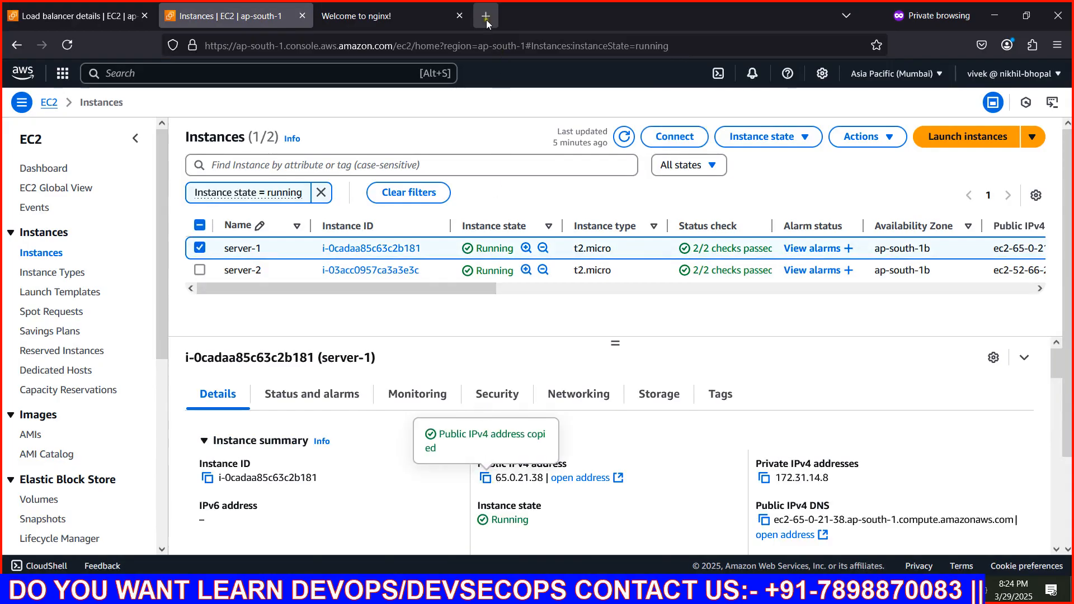
pyautogui.click(485, 16)
pyautogui.hotkey('ctrl', 'v')
pyautogui.press('Return')
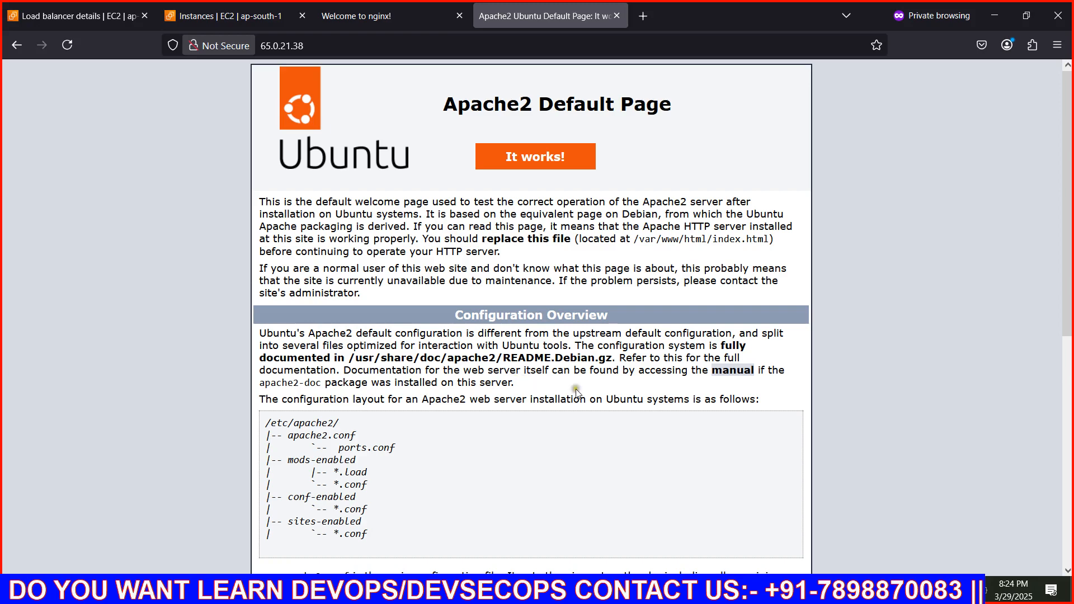
# Copy network-lb's DNS name from the load balancers list and load it in a regular, non-private Firefox window
pyautogui.click(39, 16)
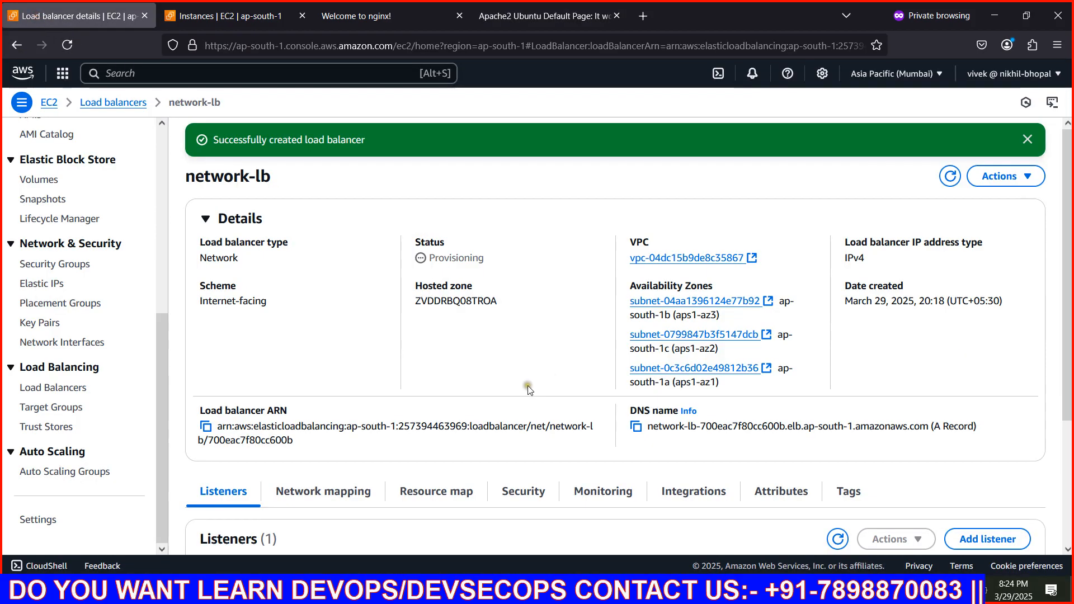
pyautogui.scroll(-3, 528, 385)
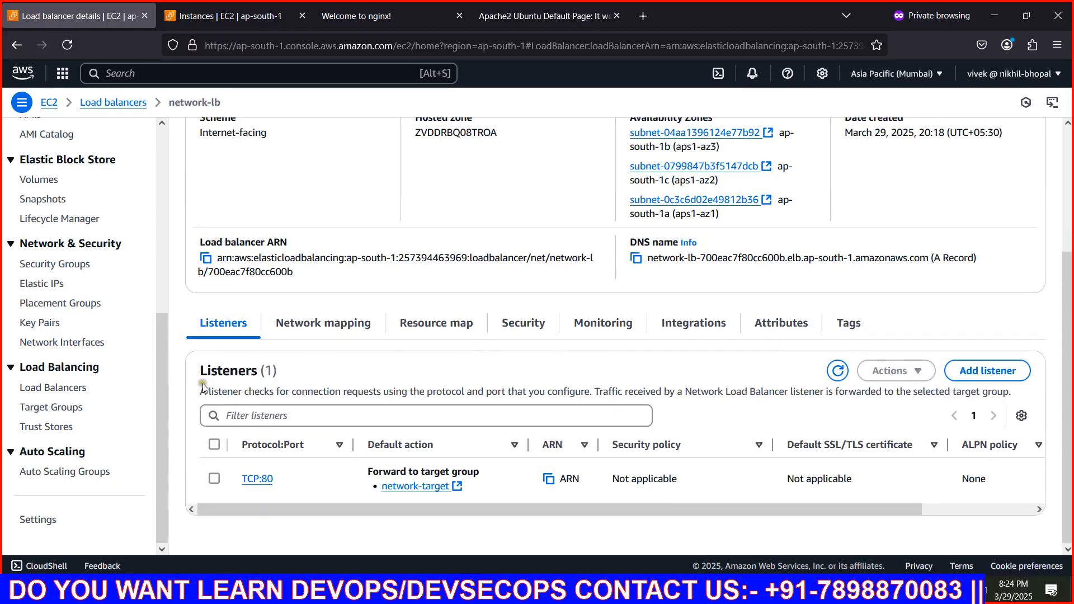
pyautogui.click(44, 392)
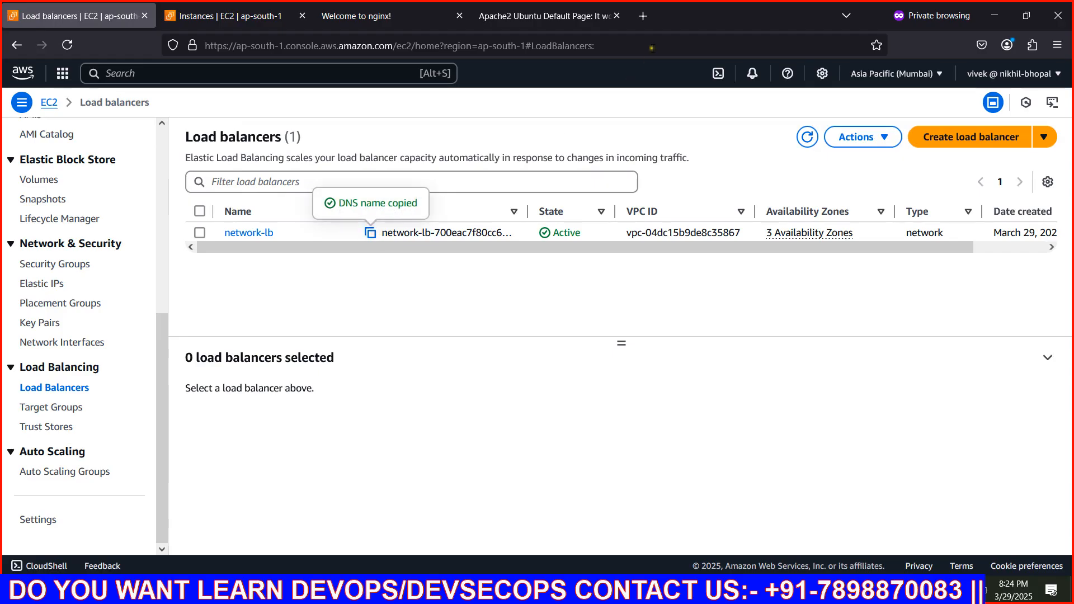
pyautogui.click(440, 591)
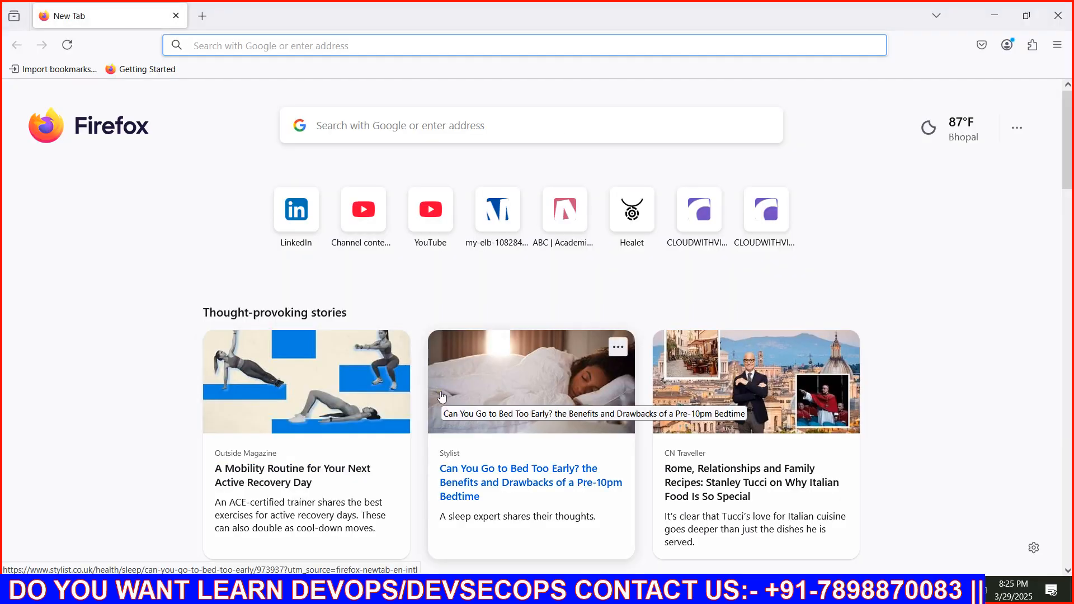
pyautogui.write('network-lb-700eac7f80cc600b.elb.ap-south-1.amazonaws.com')
pyautogui.press('Return')
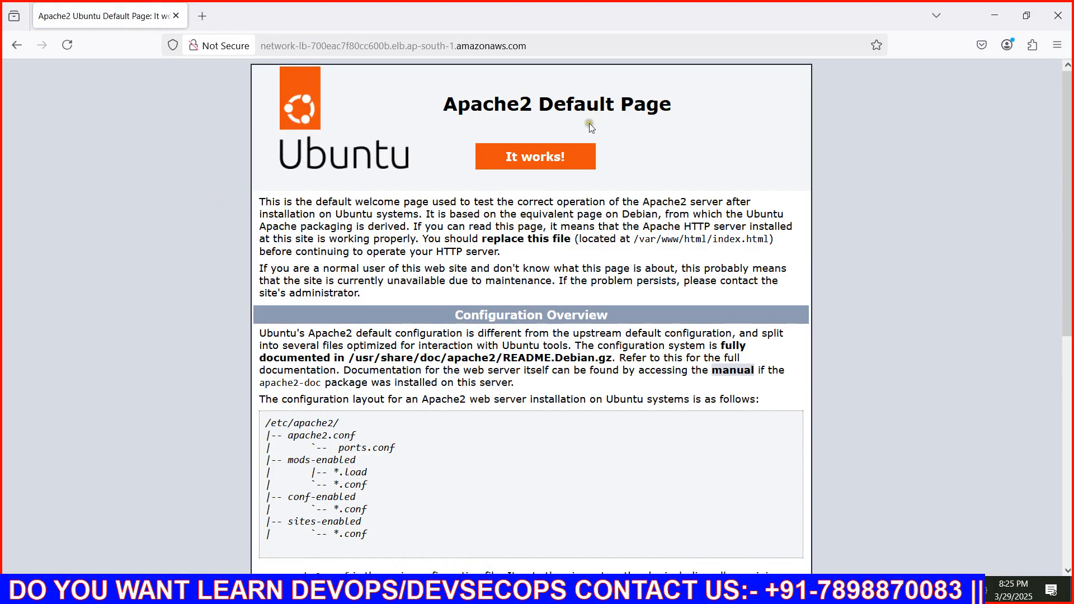
# Reload the network-lb page repeatedly to check which server answers each request
pyautogui.click(67, 46)
pyautogui.click(67, 46)
pyautogui.click(67, 46)
pyautogui.click(68, 46)
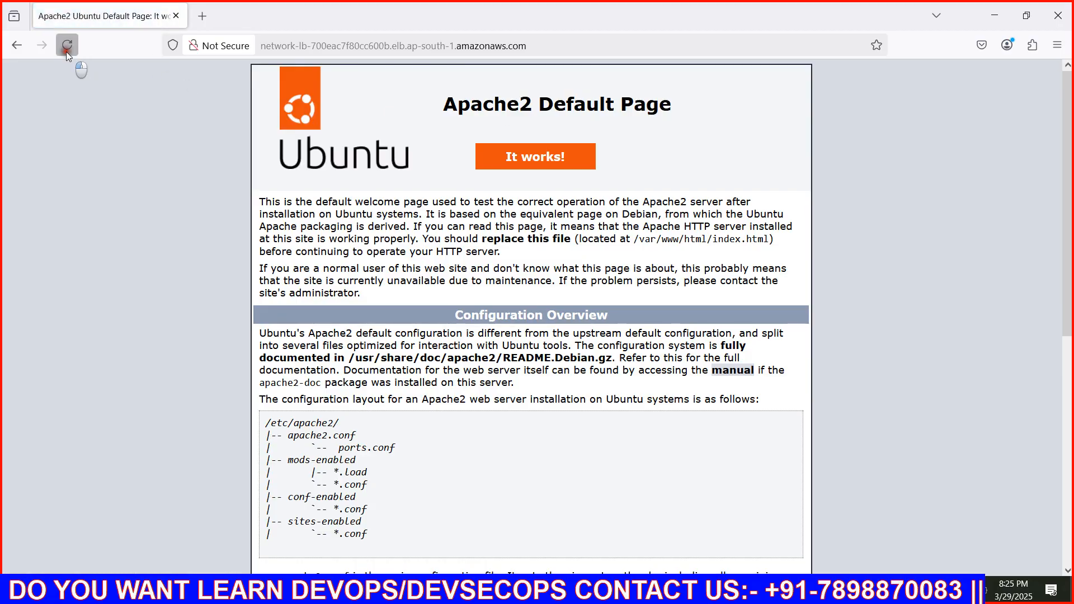
pyautogui.click(67, 46)
pyautogui.click(67, 46)
pyautogui.click(67, 46)
pyautogui.click(67, 46)
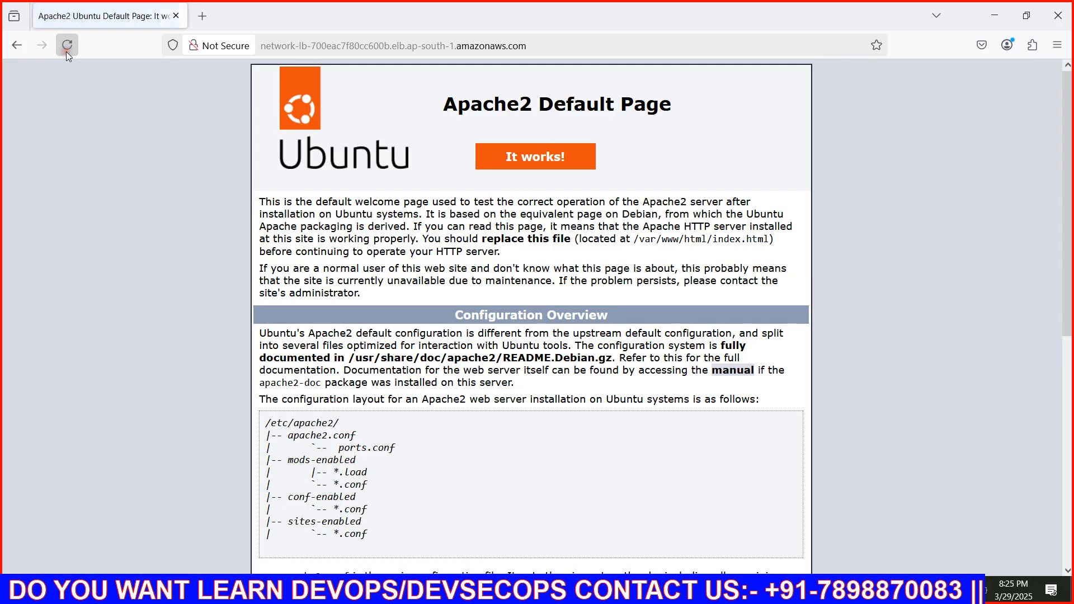
pyautogui.click(67, 46)
pyautogui.click(68, 46)
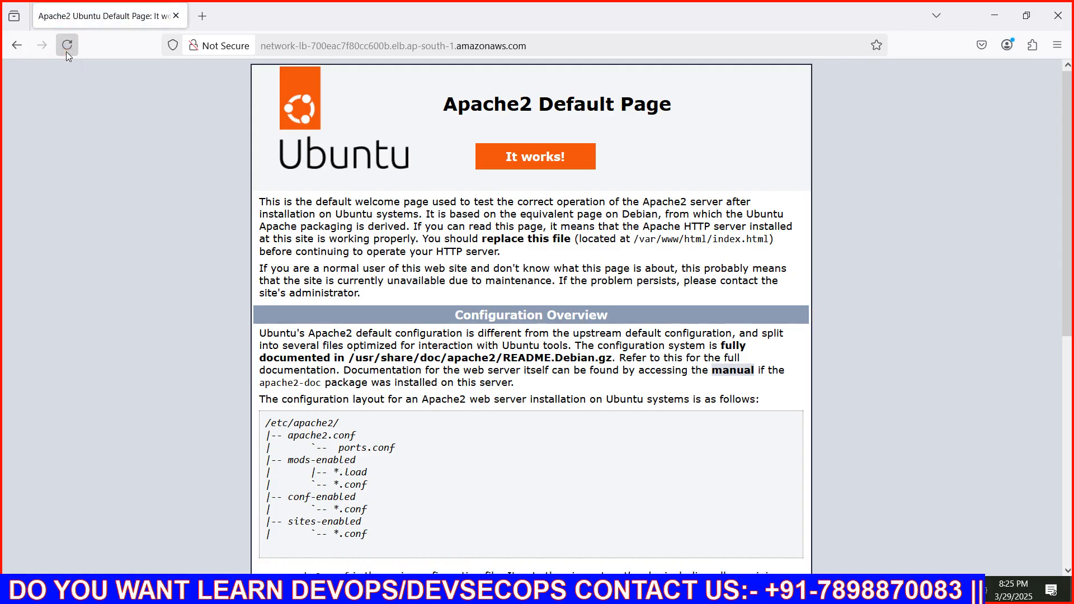
pyautogui.click(66, 52)
pyautogui.click(66, 52)
pyautogui.click(65, 52)
pyautogui.click(65, 51)
pyautogui.click(65, 52)
# Load network-lb-700eac7f80cc600b.elb.ap-south-1.amazonaws.com in a second browser tab
pyautogui.click(201, 16)
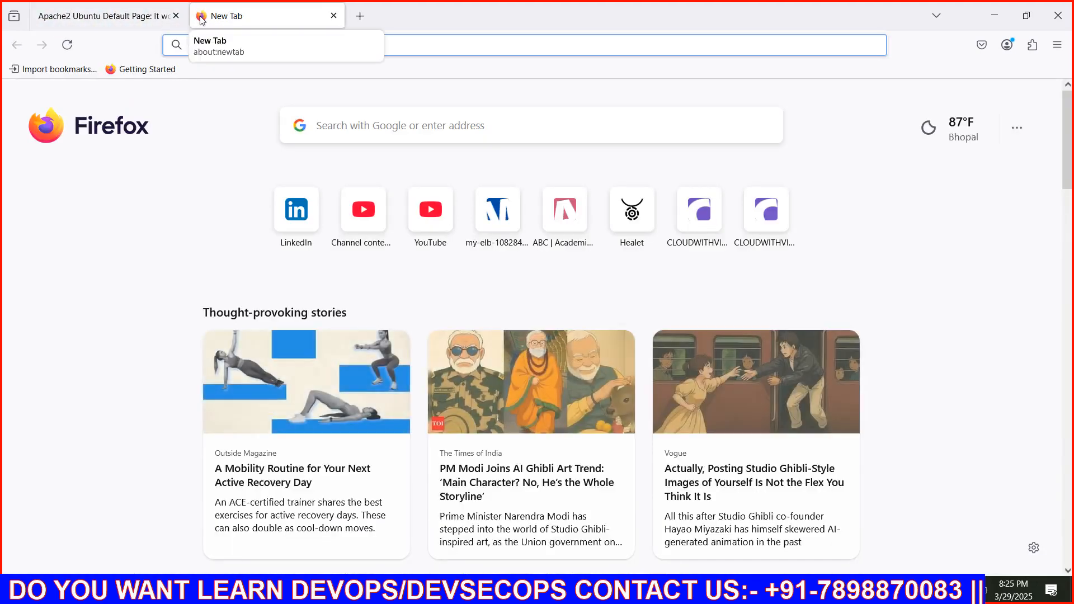
pyautogui.write('network-lb-700eac7f80cc600b.elb.ap-south-1.amazonaws.com')
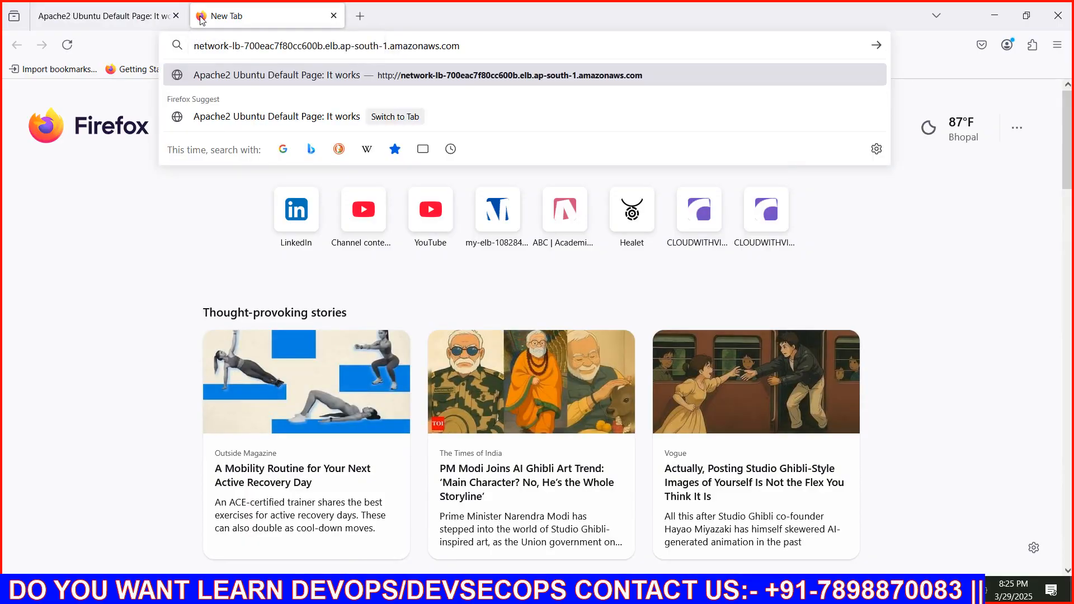
pyautogui.press('Return')
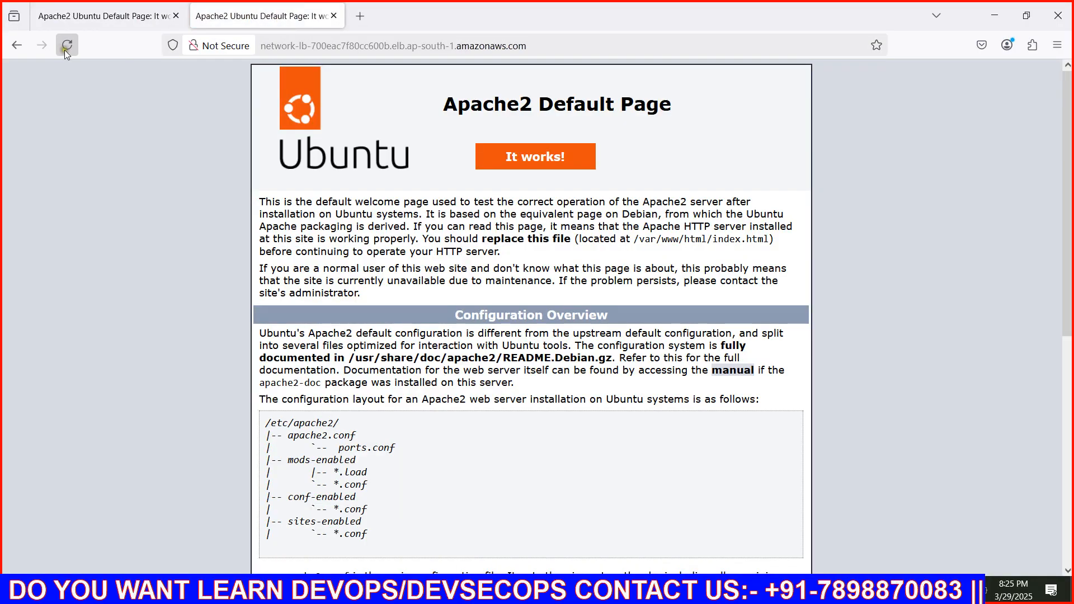
# Reload the load balancer page in the second tab many times to check whether the responding server changes
pyautogui.click(65, 50)
pyautogui.click(64, 50)
pyautogui.click(65, 50)
pyautogui.click(65, 51)
pyautogui.click(65, 51)
pyautogui.click(65, 51)
pyautogui.click(64, 51)
pyautogui.click(65, 51)
pyautogui.click(64, 50)
pyautogui.click(65, 50)
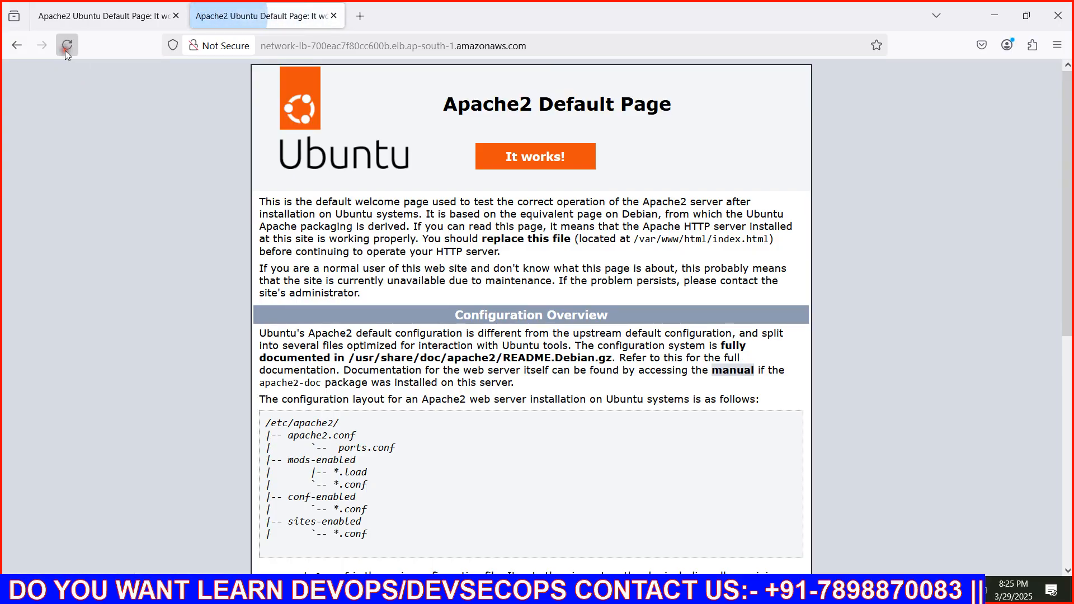
pyautogui.click(65, 51)
pyautogui.click(65, 50)
pyautogui.click(65, 50)
pyautogui.click(65, 50)
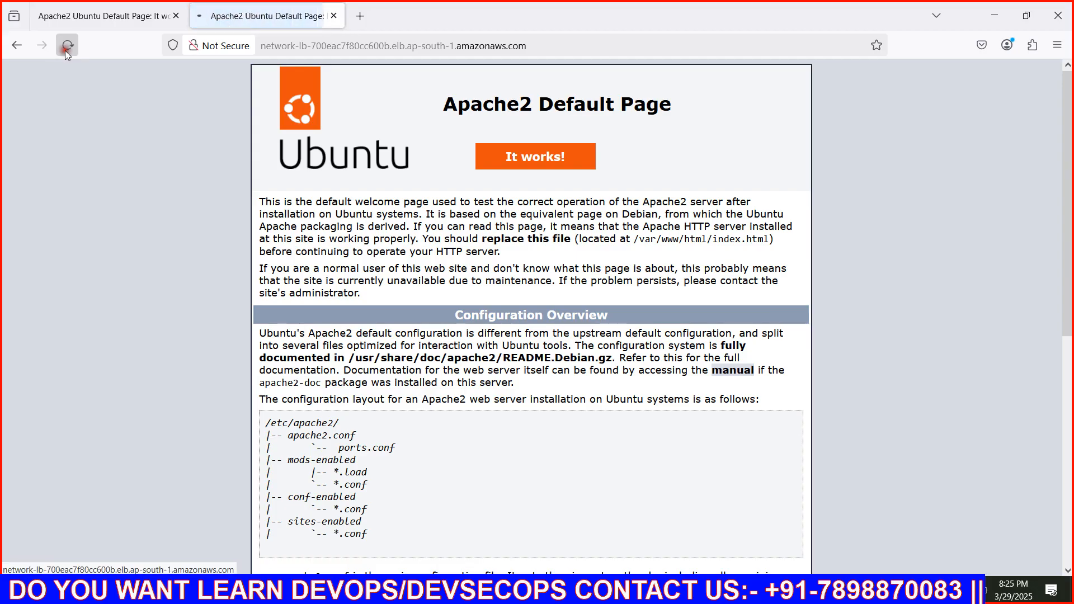
pyautogui.click(65, 51)
pyautogui.click(64, 51)
pyautogui.click(65, 50)
pyautogui.click(64, 50)
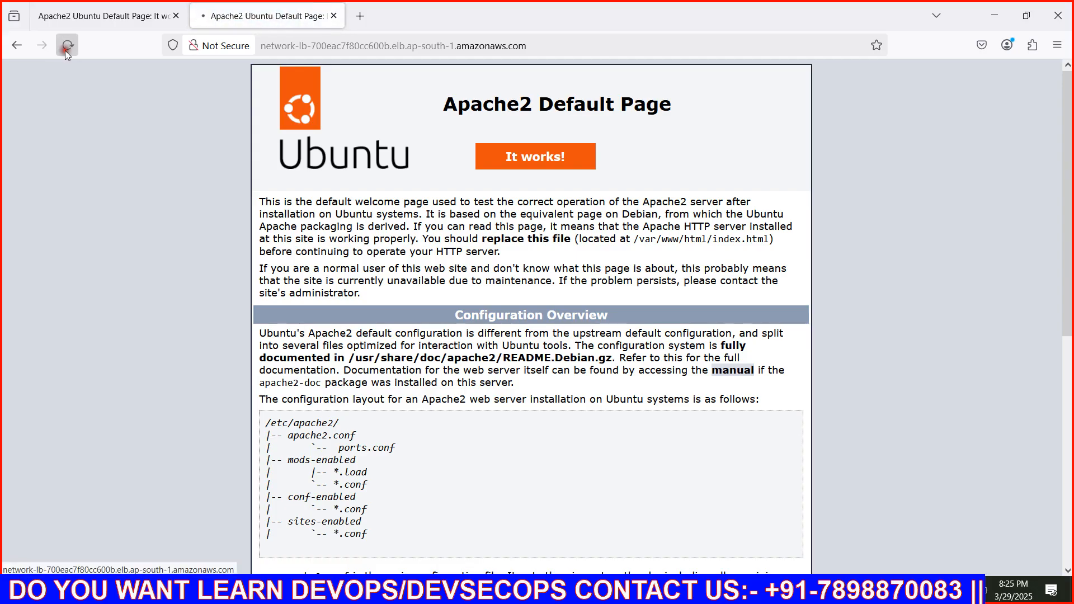
pyautogui.click(65, 51)
pyautogui.click(64, 50)
pyautogui.click(65, 50)
pyautogui.click(65, 50)
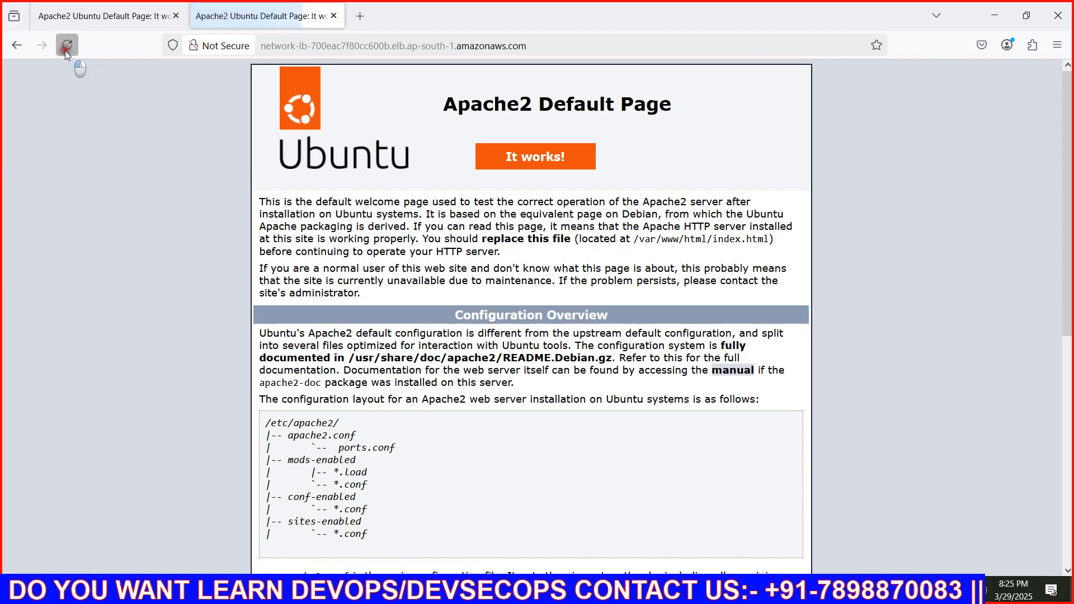
pyautogui.click(64, 51)
pyautogui.click(65, 51)
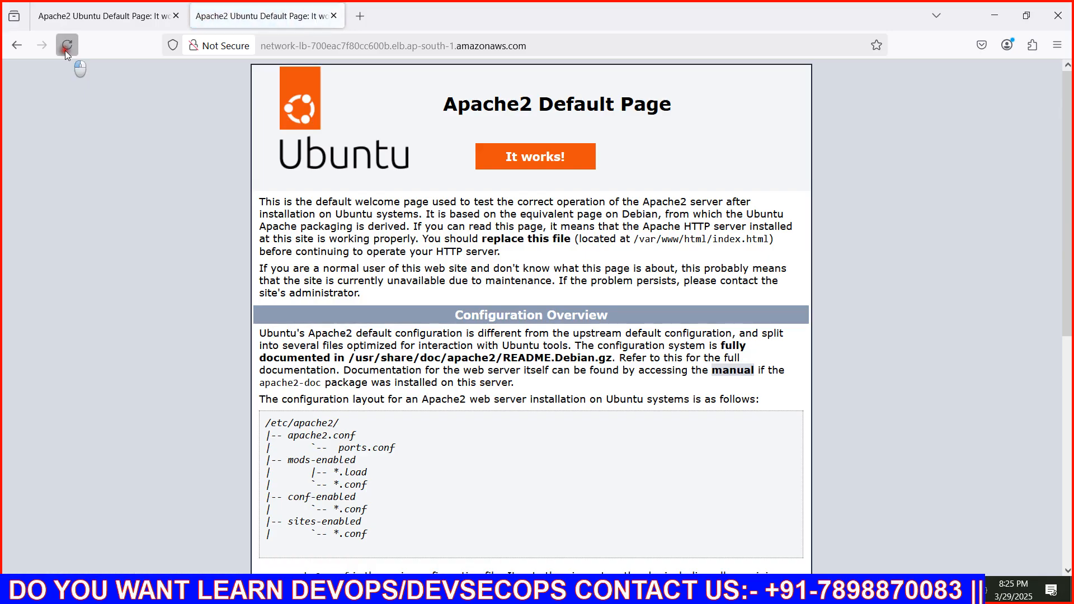
pyautogui.click(65, 50)
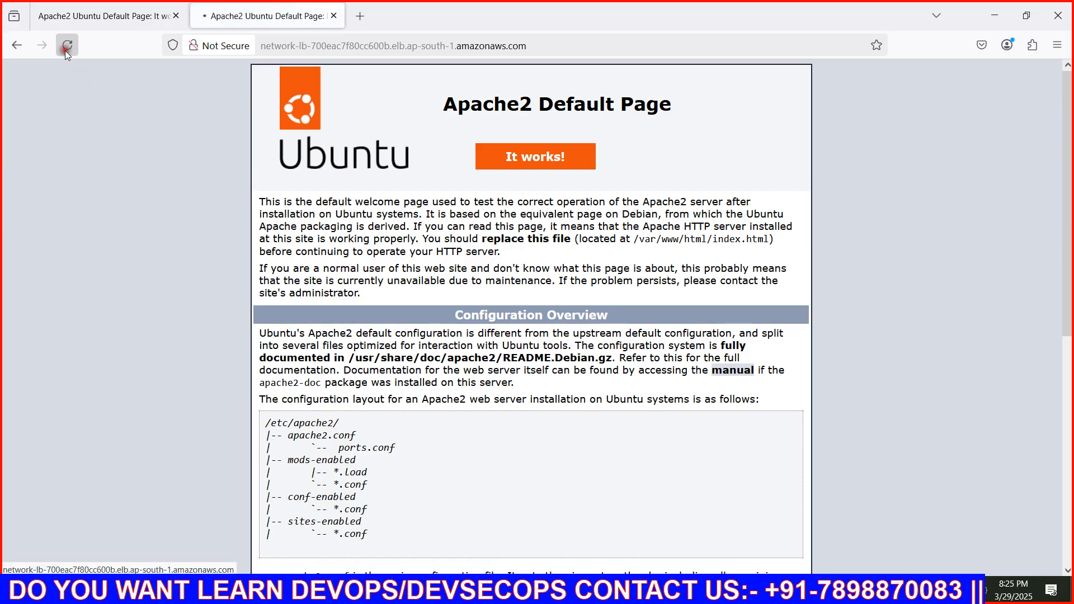
pyautogui.click(65, 50)
pyautogui.click(65, 50)
pyautogui.click(65, 51)
pyautogui.click(65, 50)
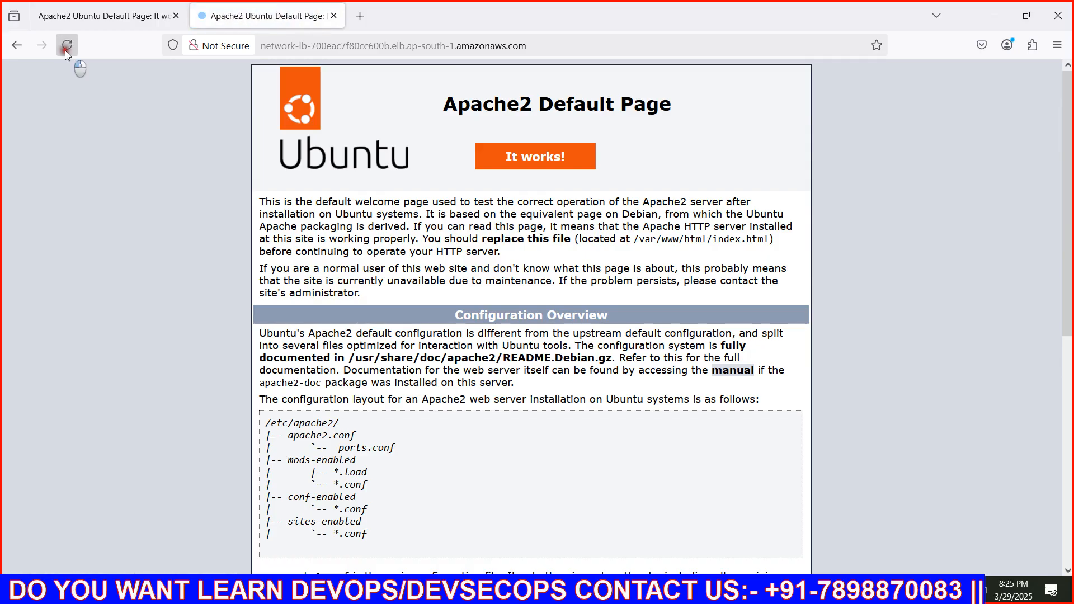
pyautogui.click(64, 51)
pyautogui.click(65, 51)
pyautogui.click(65, 50)
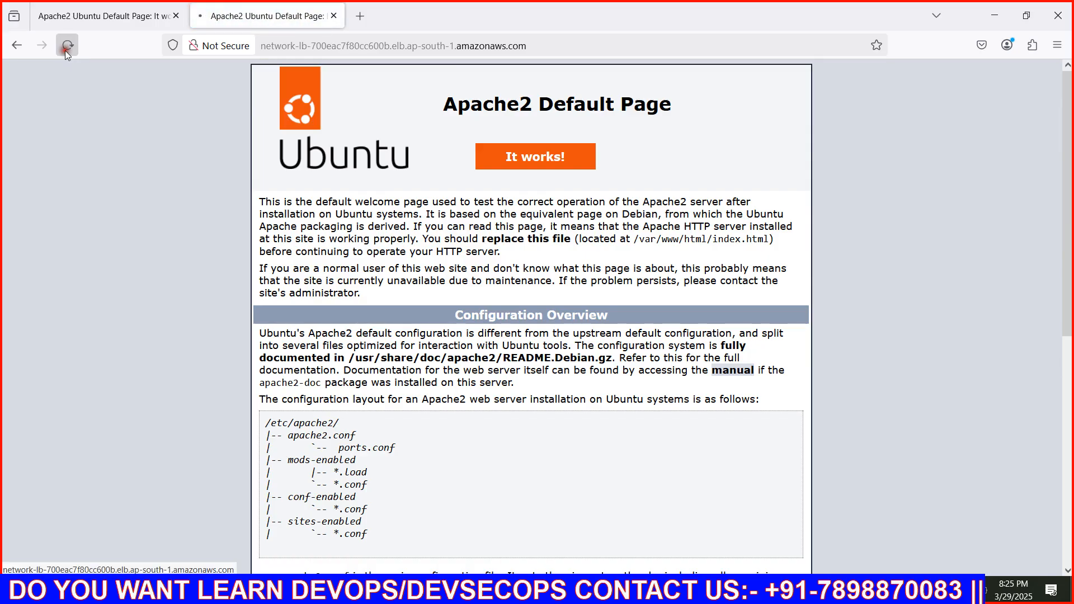
pyautogui.click(65, 51)
pyautogui.click(65, 51)
pyautogui.click(65, 50)
pyautogui.click(65, 51)
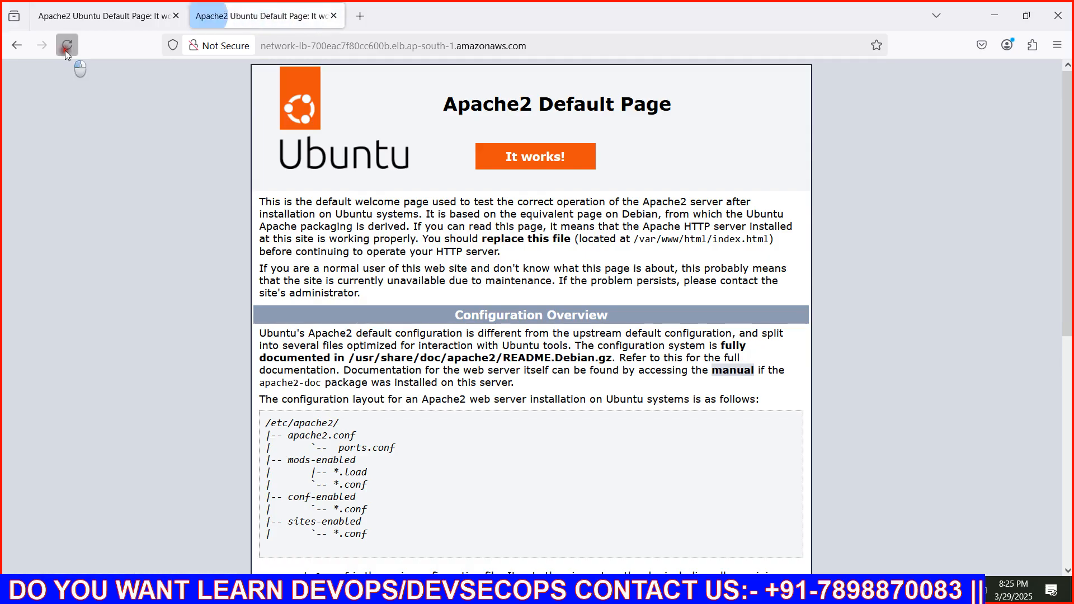
pyautogui.click(65, 50)
pyautogui.click(65, 51)
pyautogui.click(64, 50)
pyautogui.click(65, 51)
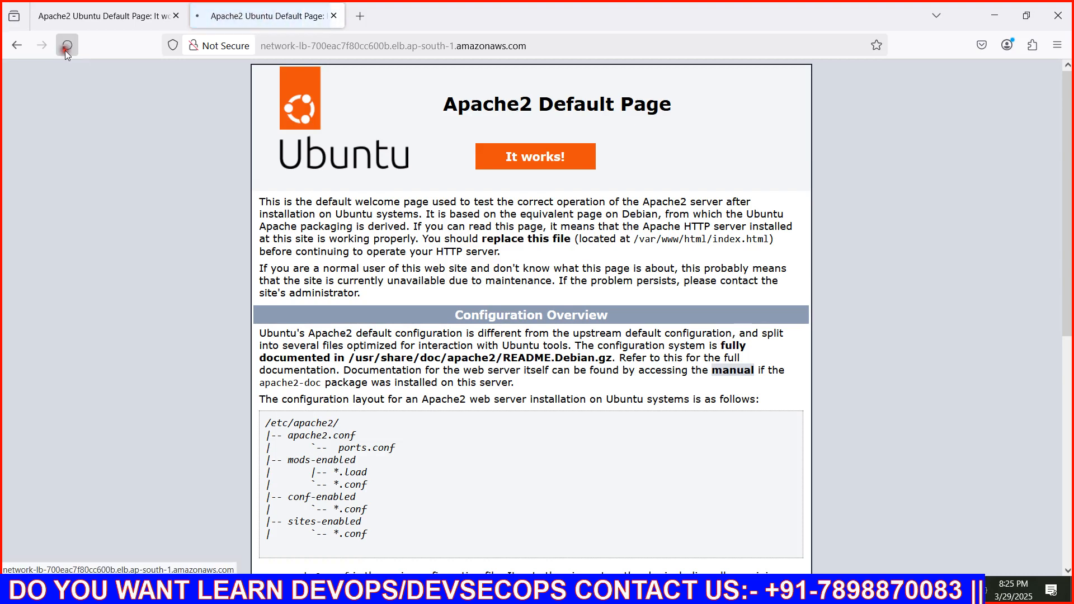
pyautogui.click(65, 51)
pyautogui.click(65, 51)
pyautogui.click(65, 50)
pyautogui.click(65, 51)
pyautogui.click(65, 50)
pyautogui.click(65, 50)
# Return to the first load balancer tab and reload it many times to check the served page
pyautogui.click(75, 16)
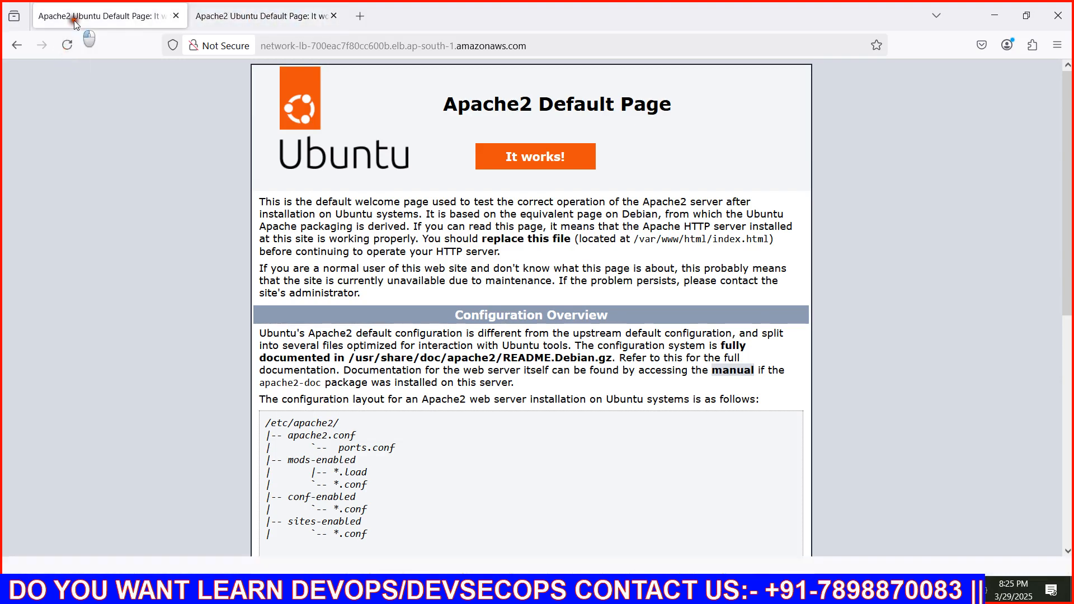
pyautogui.click(69, 46)
pyautogui.click(70, 47)
pyautogui.click(70, 46)
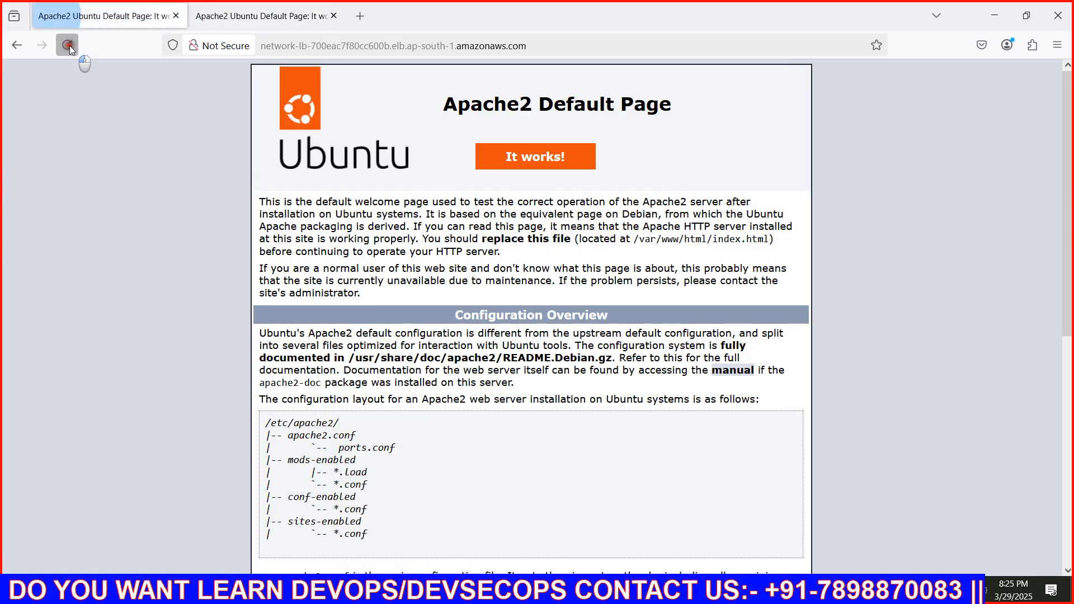
pyautogui.click(70, 46)
pyautogui.click(69, 46)
pyautogui.click(69, 47)
pyautogui.click(69, 46)
pyautogui.click(69, 46)
pyautogui.click(69, 46)
pyautogui.click(70, 45)
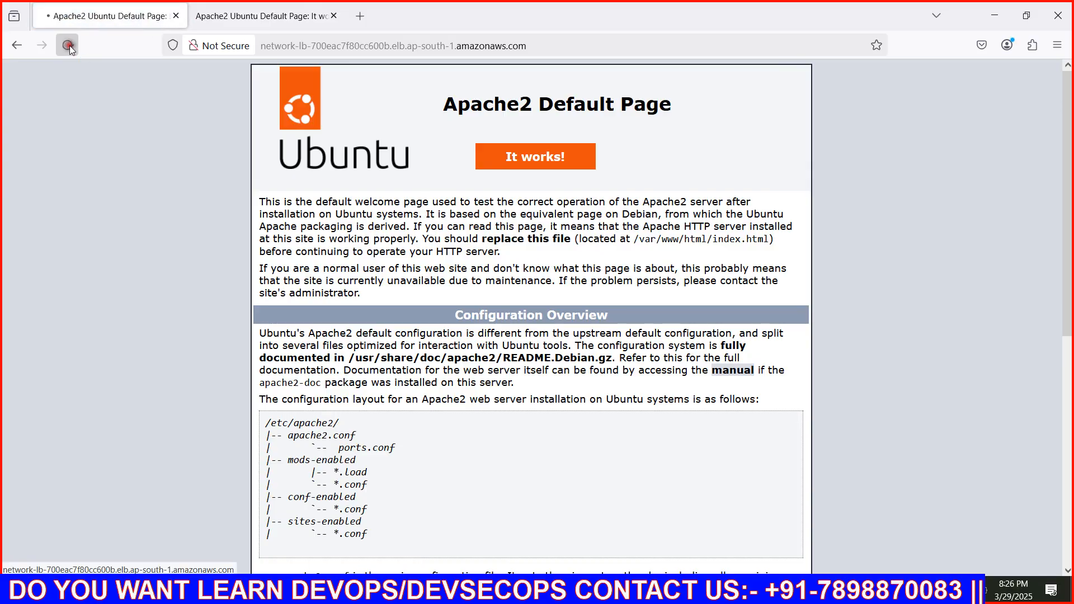
pyautogui.click(69, 45)
pyautogui.click(69, 45)
pyautogui.click(69, 45)
pyautogui.click(70, 45)
pyautogui.click(69, 45)
pyautogui.click(69, 46)
pyautogui.click(69, 45)
pyautogui.click(69, 45)
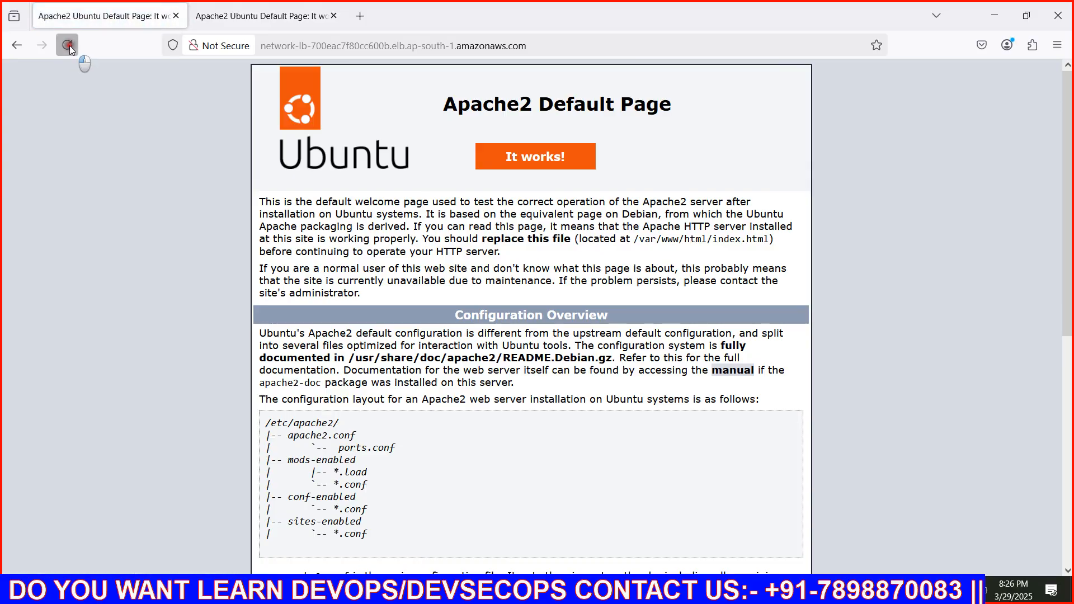
pyautogui.click(69, 45)
pyautogui.click(69, 45)
pyautogui.click(69, 46)
pyautogui.click(70, 45)
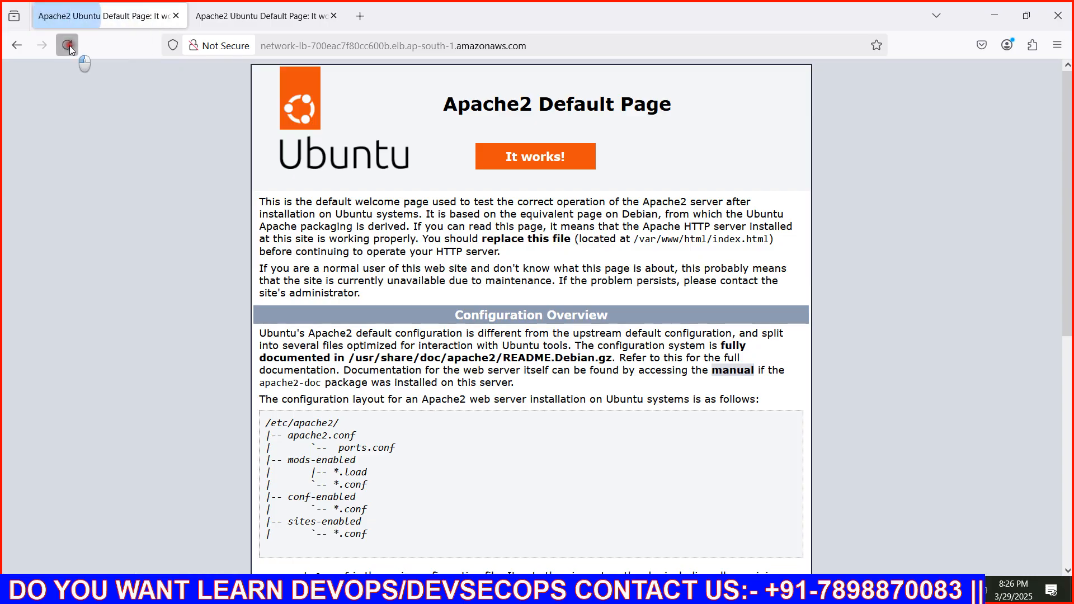
pyautogui.click(70, 46)
pyautogui.click(69, 45)
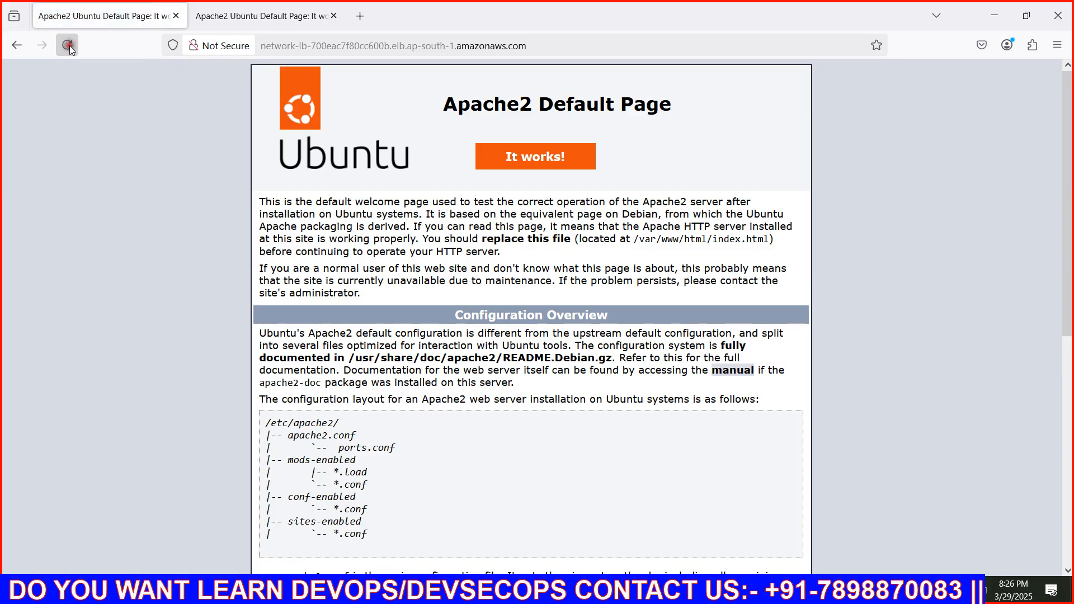
pyautogui.click(69, 46)
pyautogui.click(69, 45)
pyautogui.click(69, 46)
pyautogui.click(69, 45)
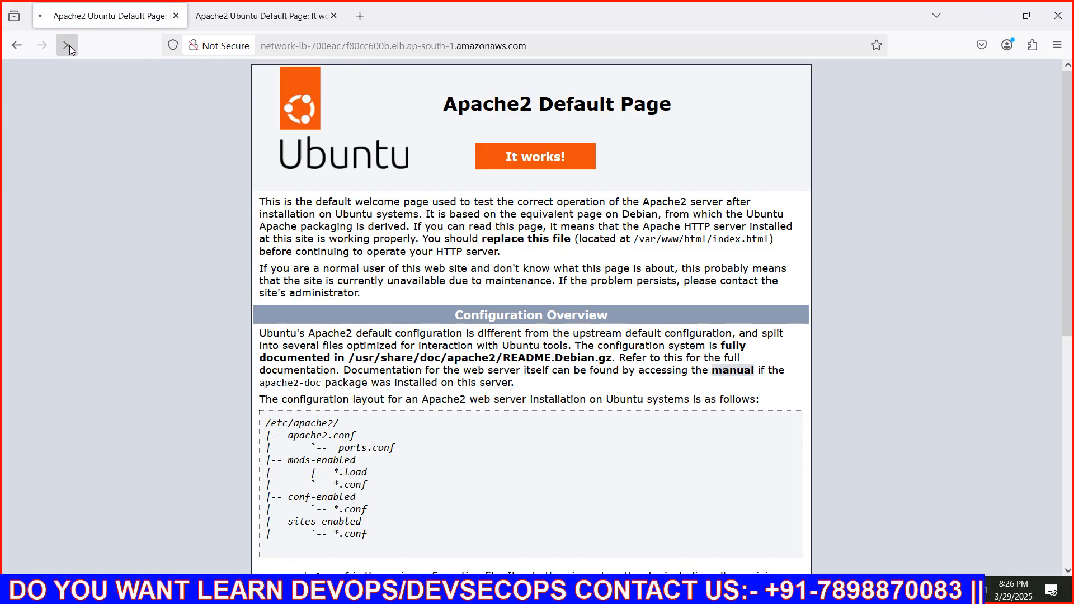
pyautogui.click(70, 45)
pyautogui.click(69, 45)
pyautogui.click(69, 45)
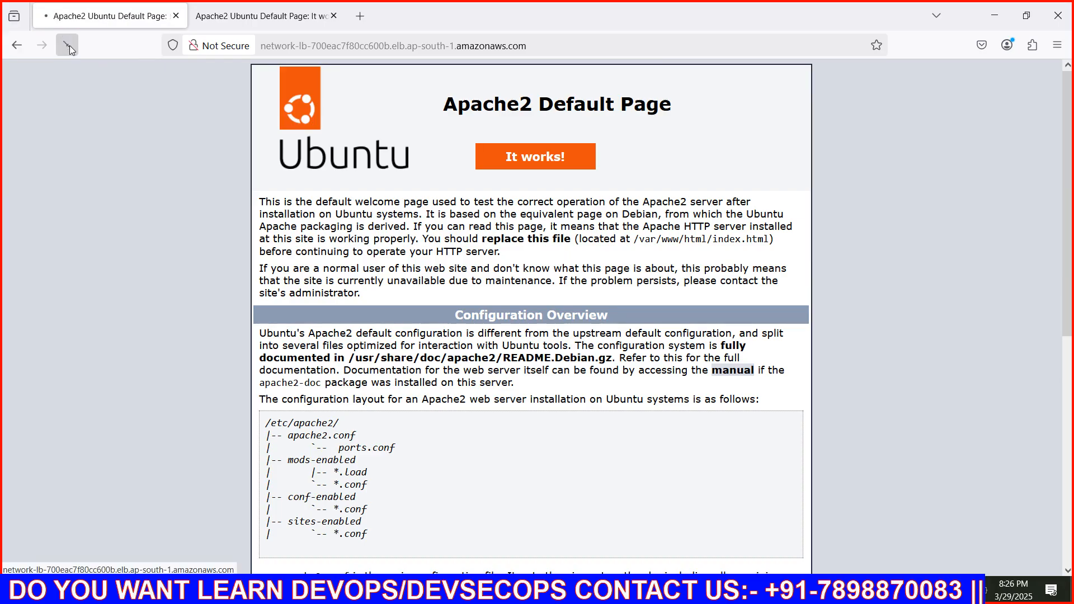
pyautogui.click(69, 46)
pyautogui.click(70, 46)
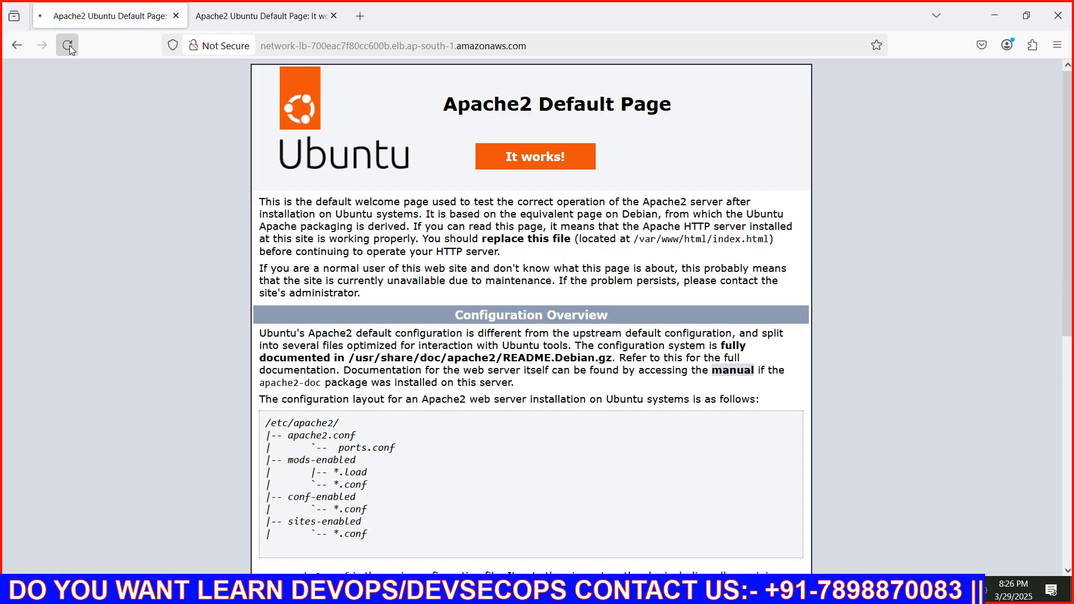
pyautogui.click(69, 46)
# Switch back to the second load balancer tab and keep reloading it to check for a different server's response
pyautogui.click(220, 18)
pyautogui.press('F5')
pyautogui.press('F5')
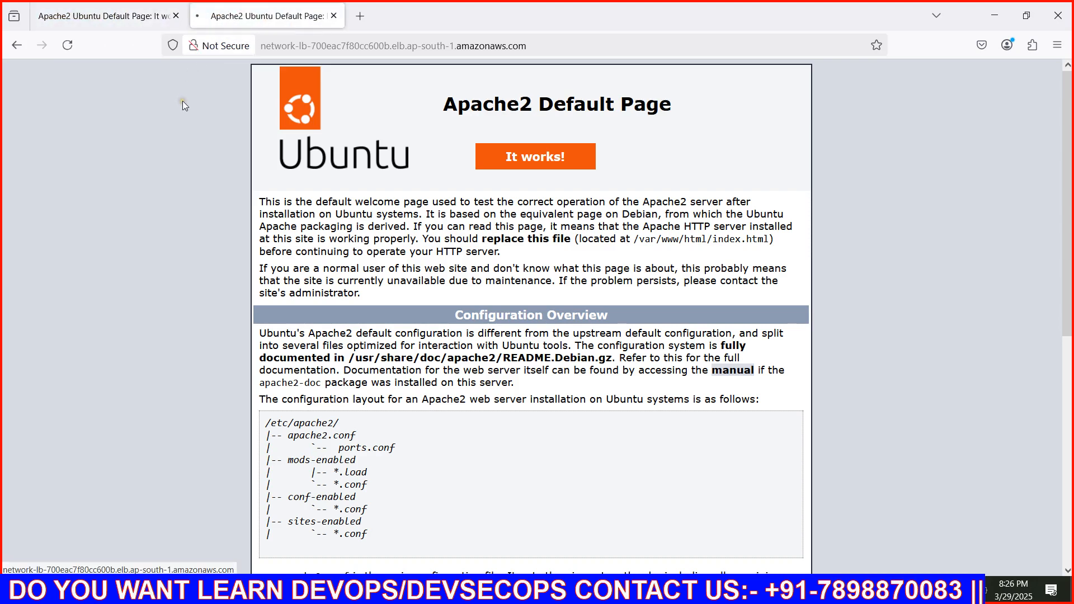
pyautogui.press('F5')
pyautogui.press('F5')
pyautogui.press('F5')
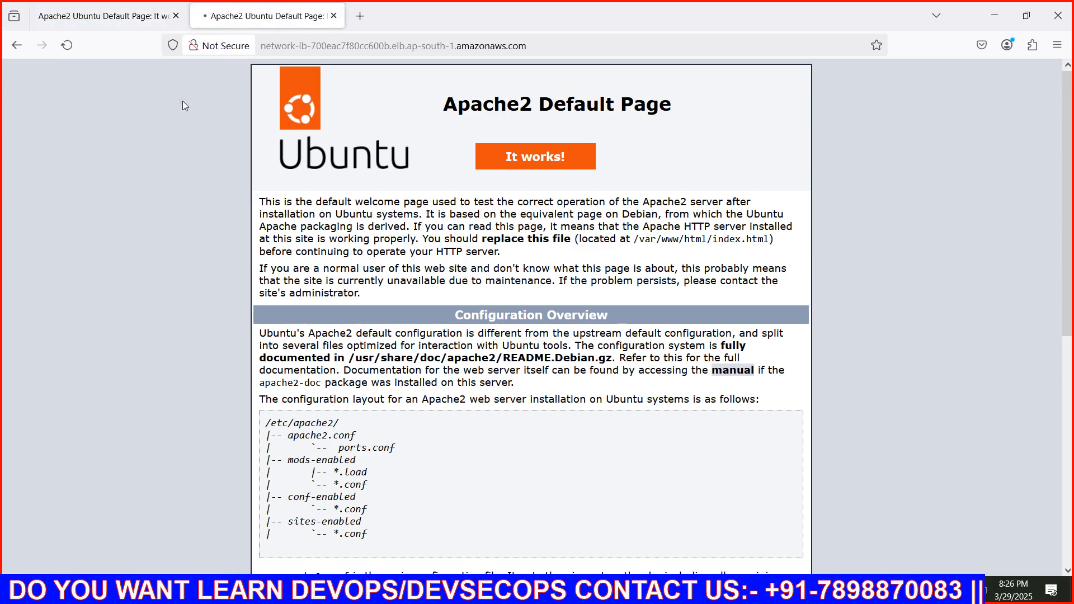
pyautogui.press('F5')
pyautogui.press('F5')
pyautogui.press('F5')
pyautogui.press('F5')
pyautogui.press('F5')
pyautogui.press('F5')
pyautogui.press('F5')
pyautogui.press('F5')
pyautogui.press('F5')
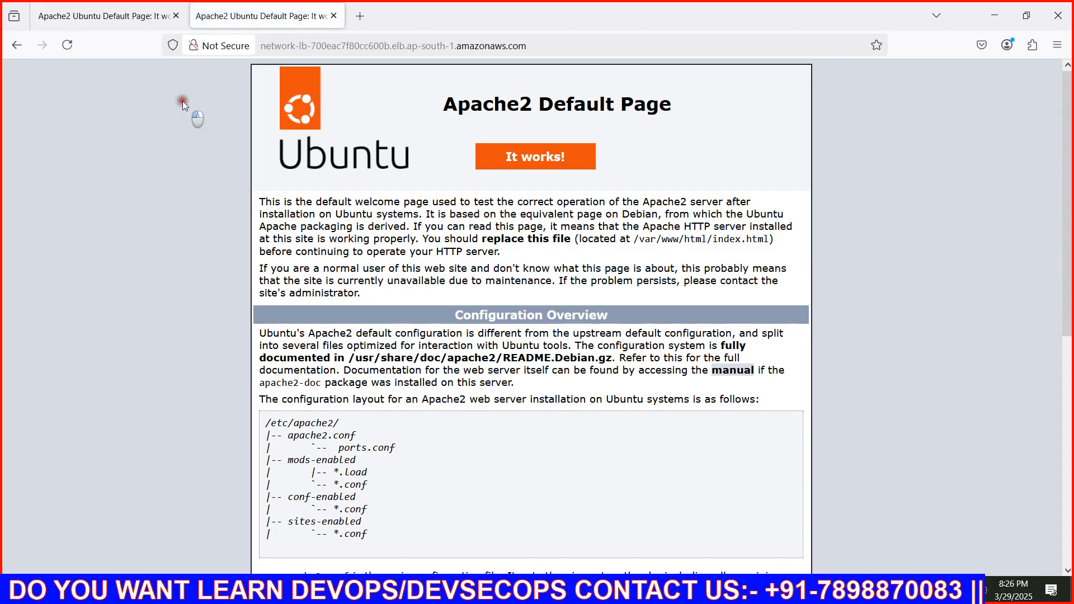
pyautogui.click(60, 53)
pyautogui.click(60, 53)
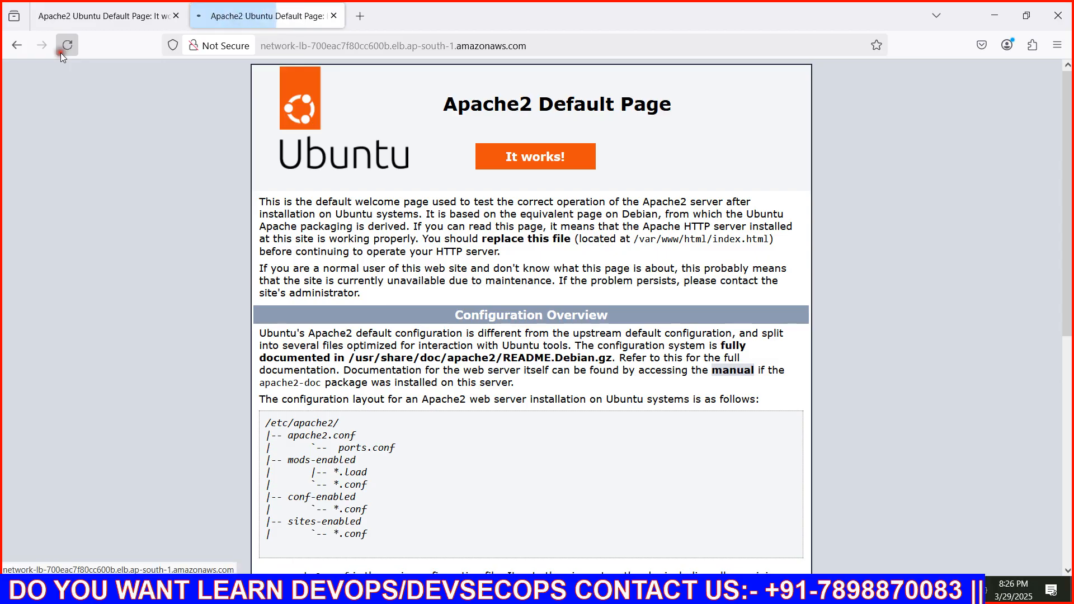
# Load the copied network-lb DNS name in a third browser tab
pyautogui.click(368, 19)
pyautogui.write('network-lb-700eac7f80cc600b.elb.ap-south-1.amazonaws.com')
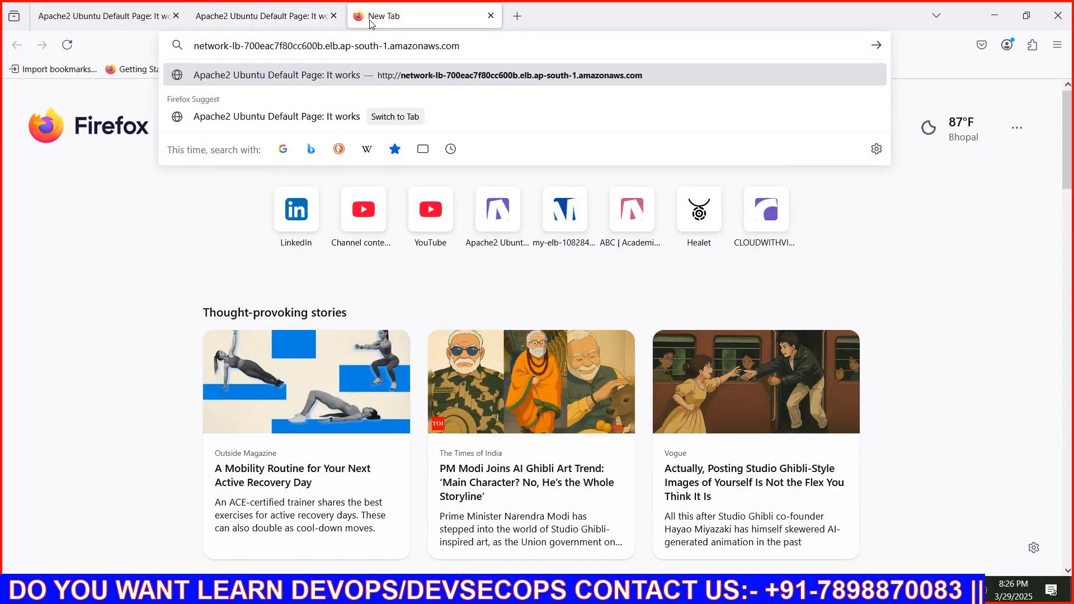
pyautogui.press('Return')
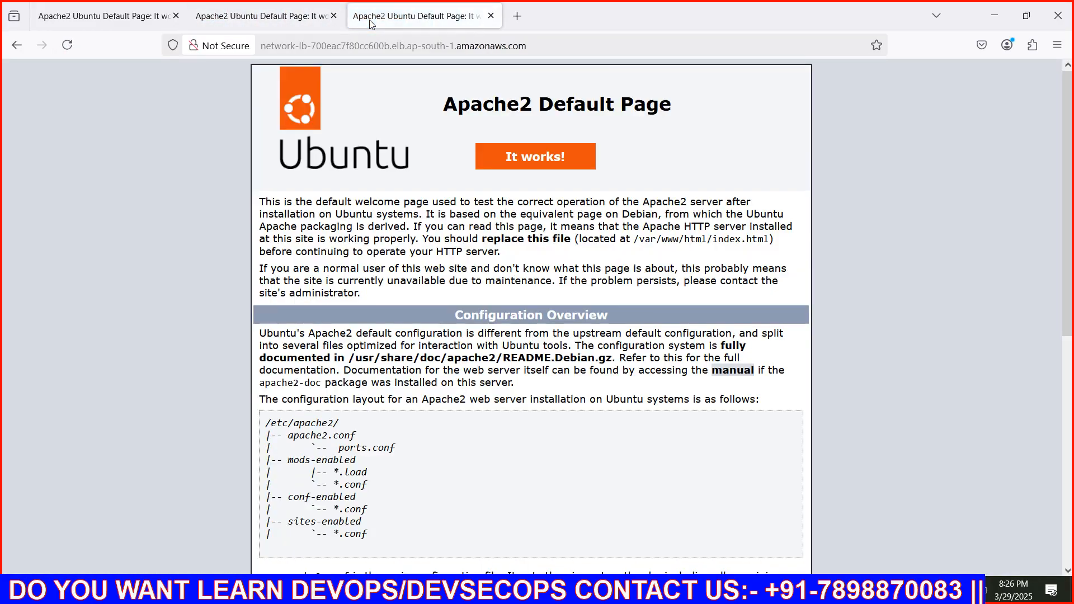
# Reload the load balancer page in the third tab several times to check which server responds
pyautogui.click(79, 49)
pyautogui.click(78, 50)
pyautogui.click(78, 50)
# Switch to the private browsing window and load the copied network-lb DNS name in a new tab
pyautogui.hotkey('alt', 'Tab')
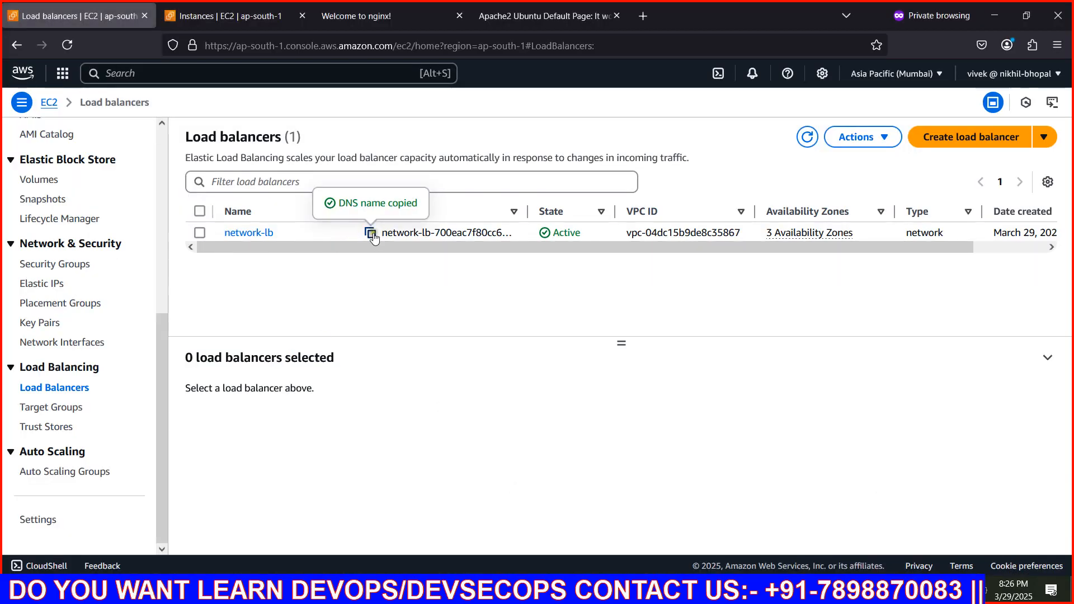
pyautogui.click(649, 18)
pyautogui.write('network-lb-700eac7f80cc600b.elb.ap-south-1.amazonaws.com')
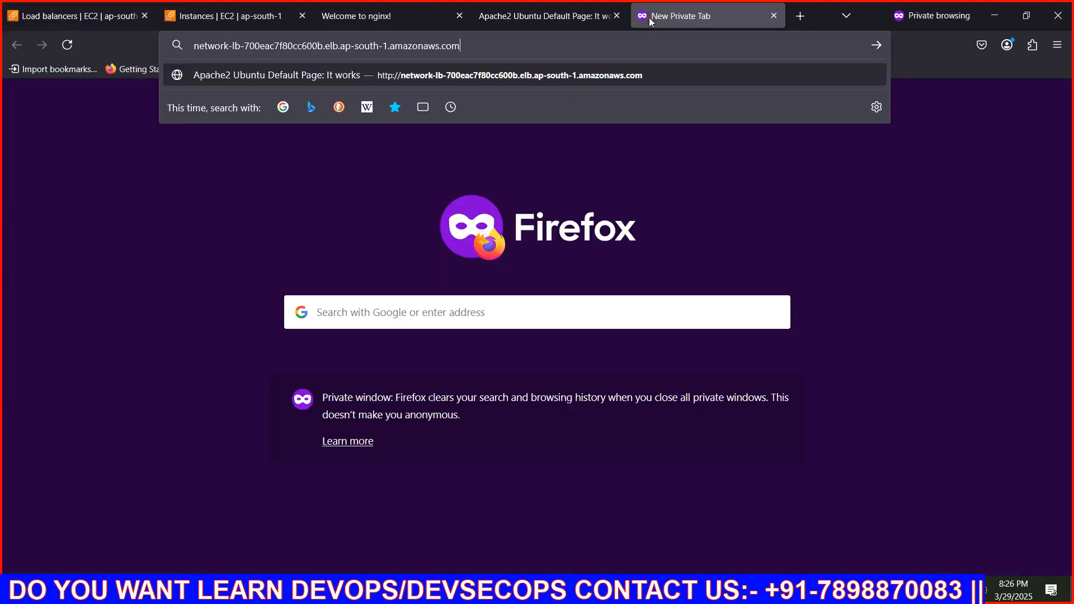
pyautogui.press('Return')
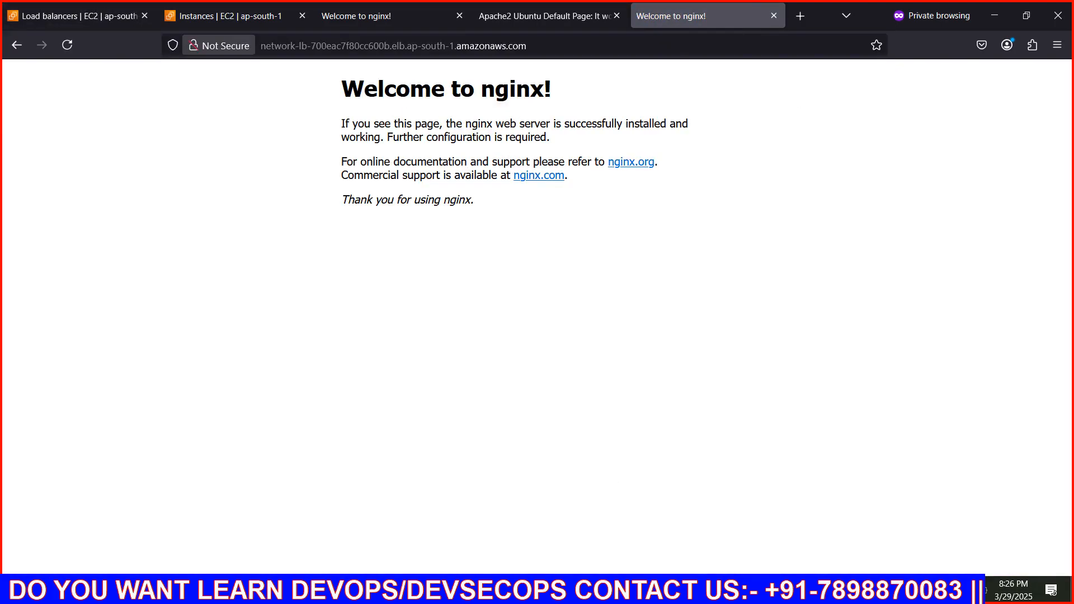
# Return to the regular browser window and load the network-lb DNS name in a fourth tab
pyautogui.click(447, 590)
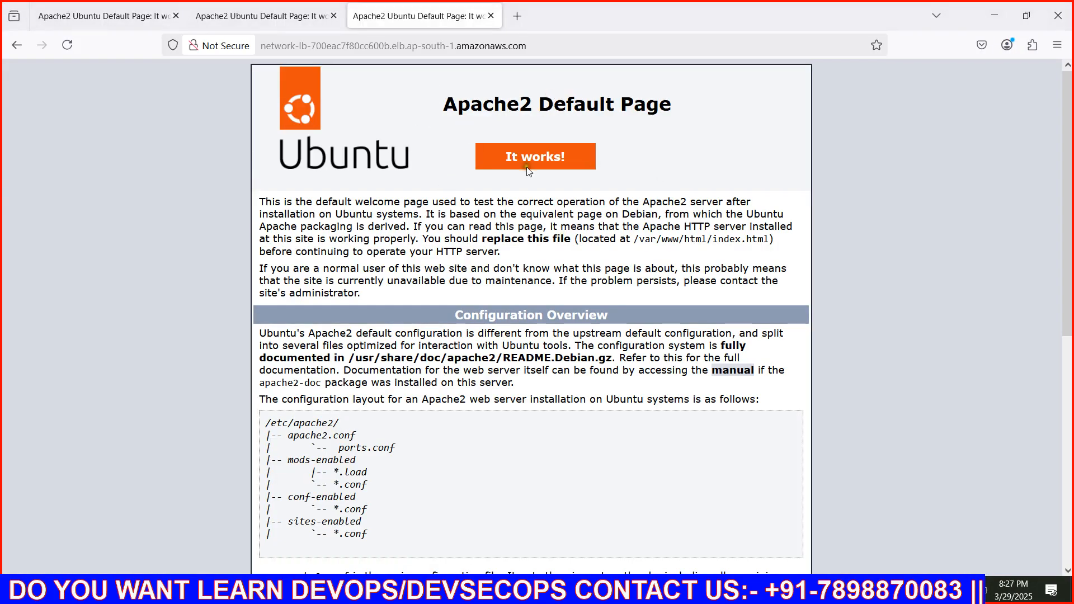
pyautogui.click(523, 22)
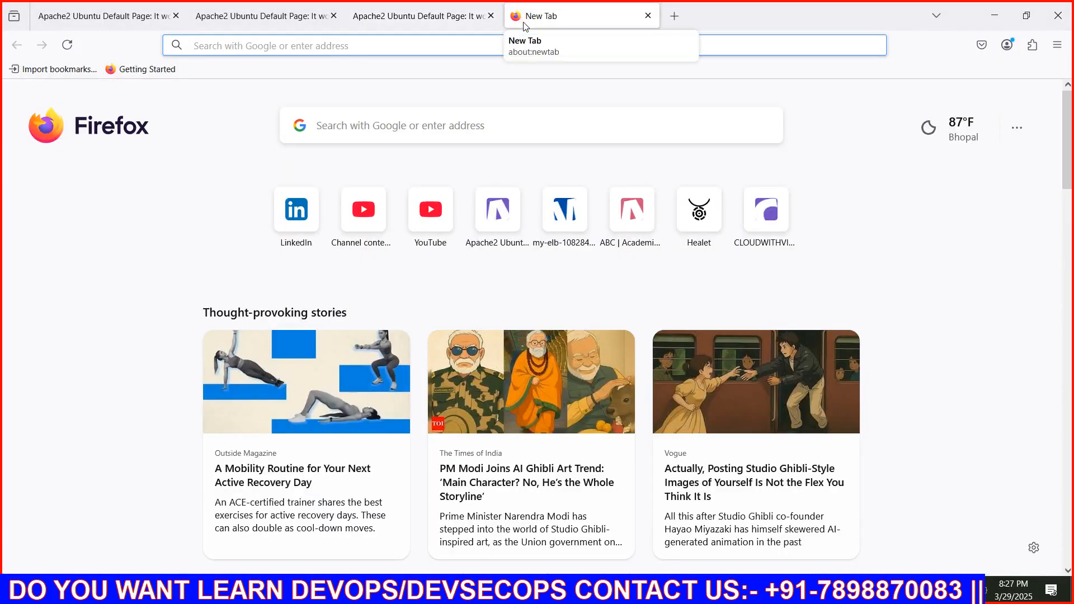
pyautogui.write('network-lb-700eac7f80cc600b.elb.ap-south-1.amazonaws.com')
pyautogui.press('Return')
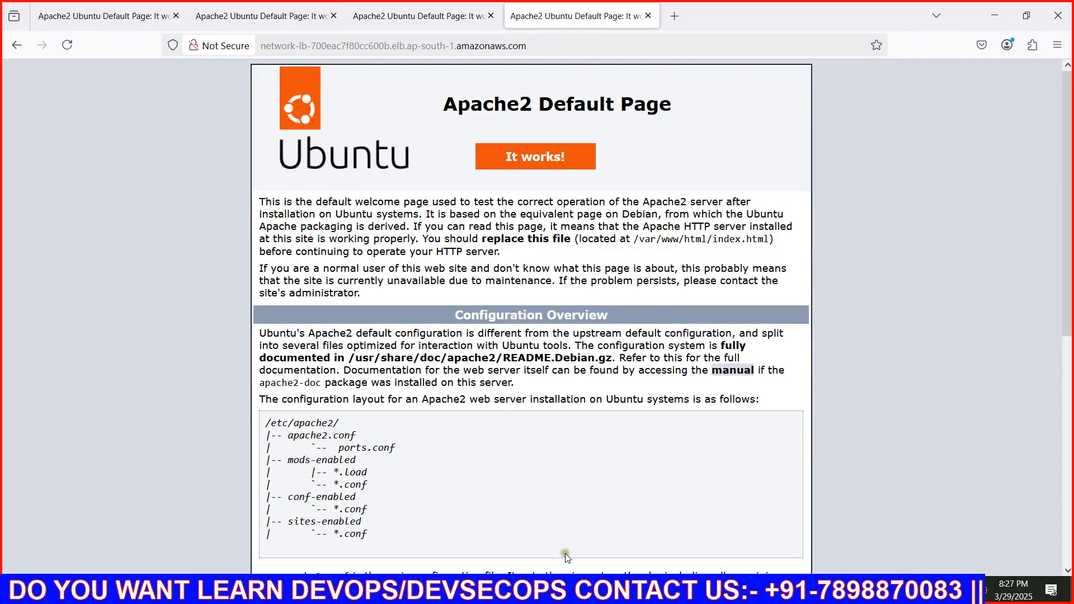
# Go back to the private window and load the network-lb DNS name again in its current tab to check the response
pyautogui.click(572, 589)
pyautogui.click(715, 50)
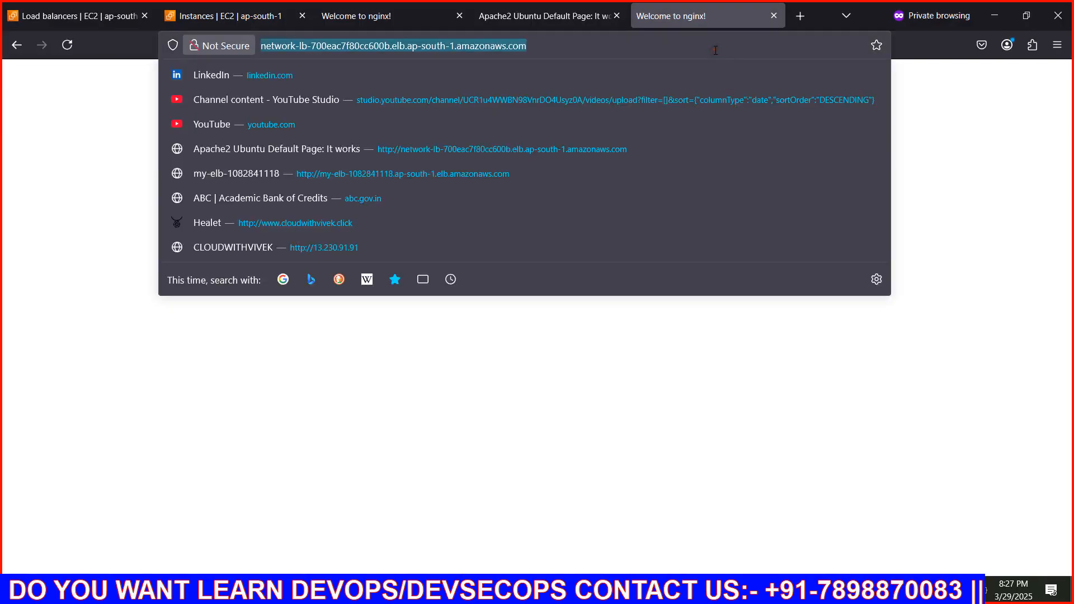
pyautogui.write('network-lb-700eac7f80cc600b.elb.ap-south-1.amazonaws.com')
pyautogui.press('Return')
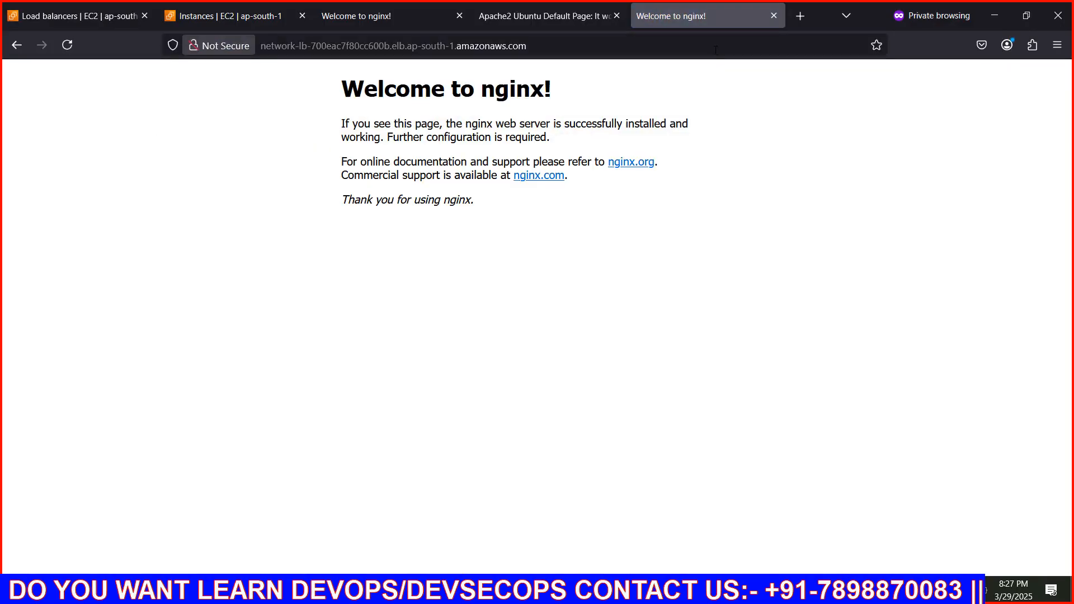